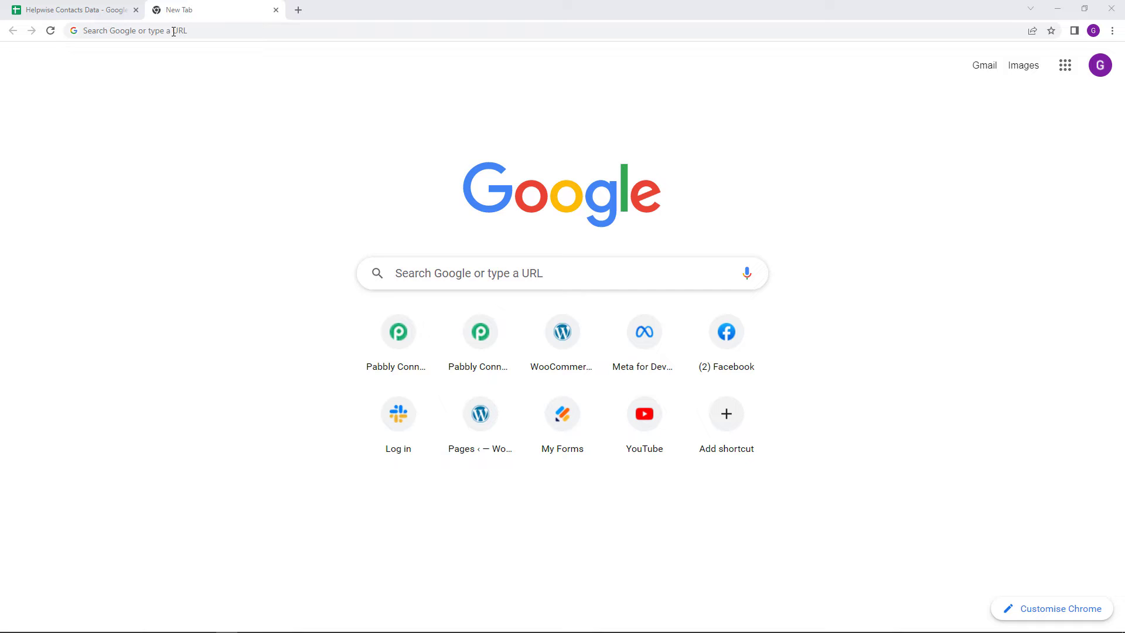
# Go to pabbly.com/connect in the new Chrome tab.
pyautogui.click(174, 32)
pyautogui.write('pabbly')
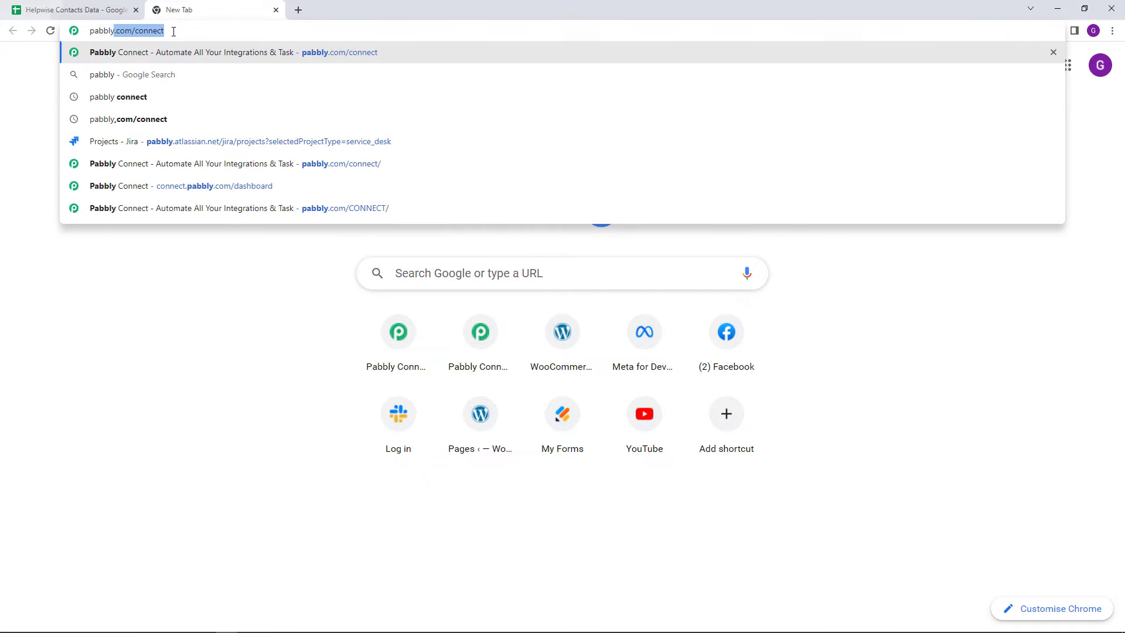
pyautogui.write('.com/con')
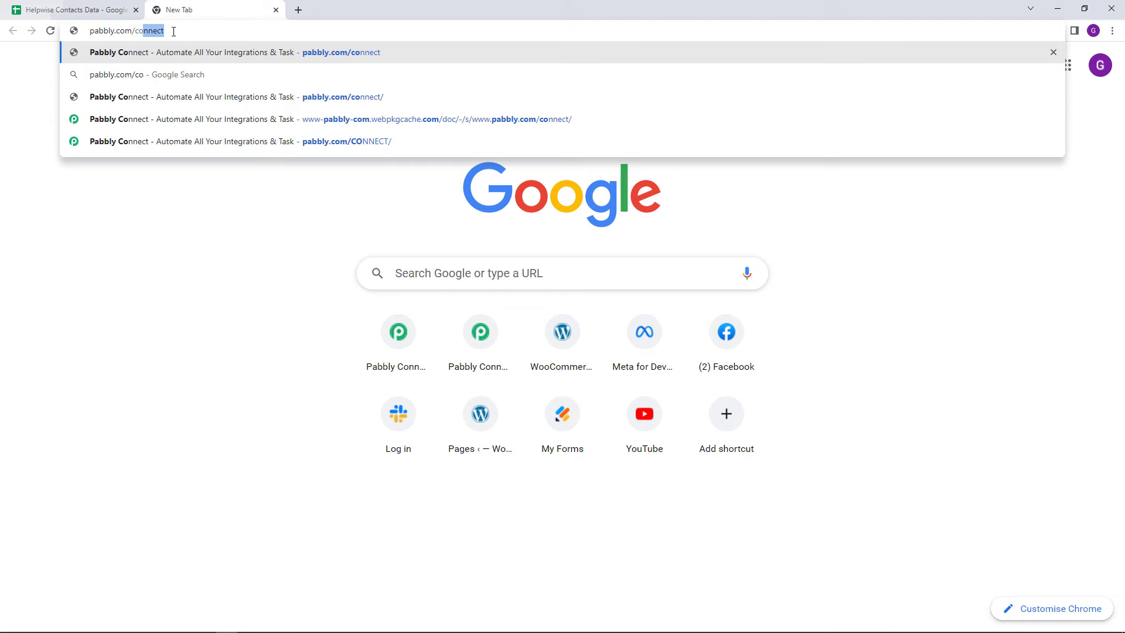
pyautogui.write('nect')
pyautogui.press('Return')
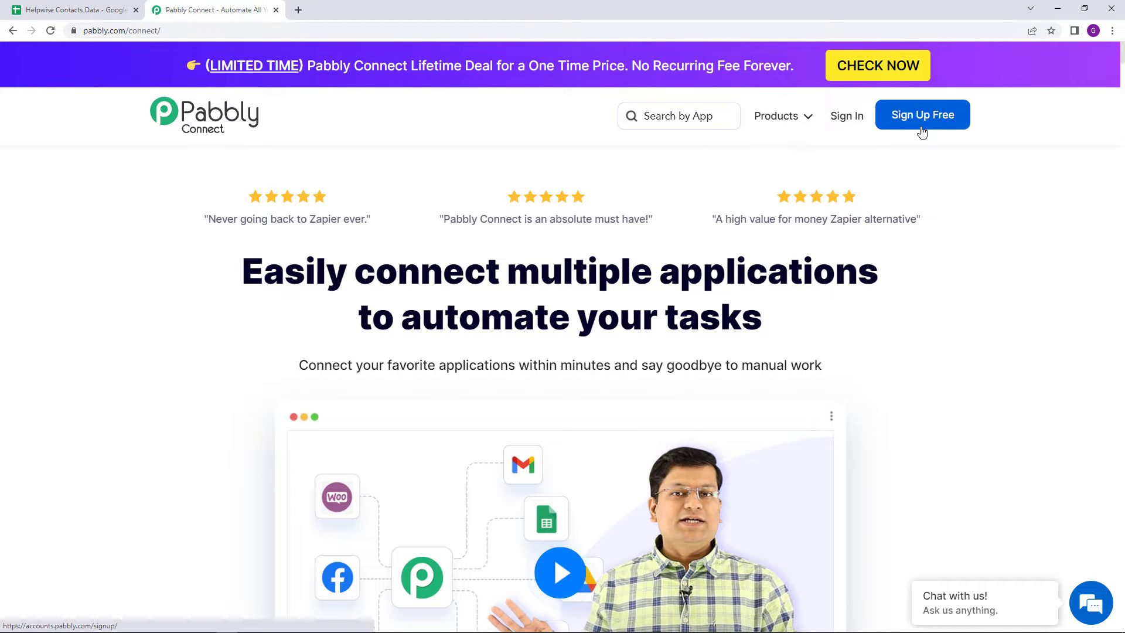
# Sign in and create a Pabbly Connect workflow named 'Google Sheets To Helpwise Automation'.
pyautogui.click(856, 125)
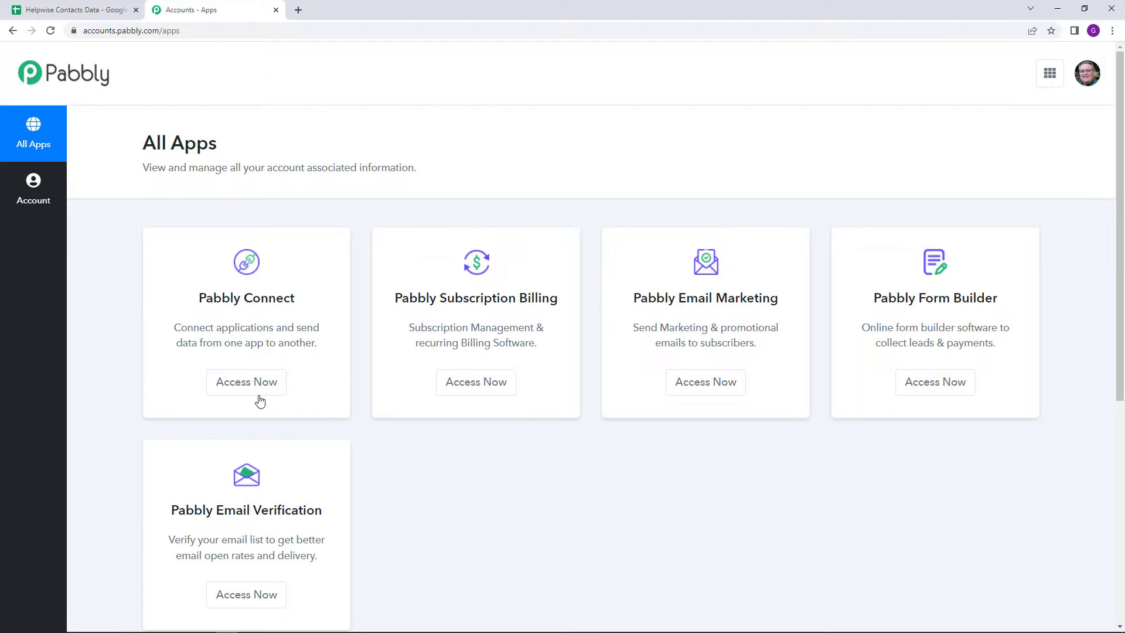
pyautogui.click(259, 400)
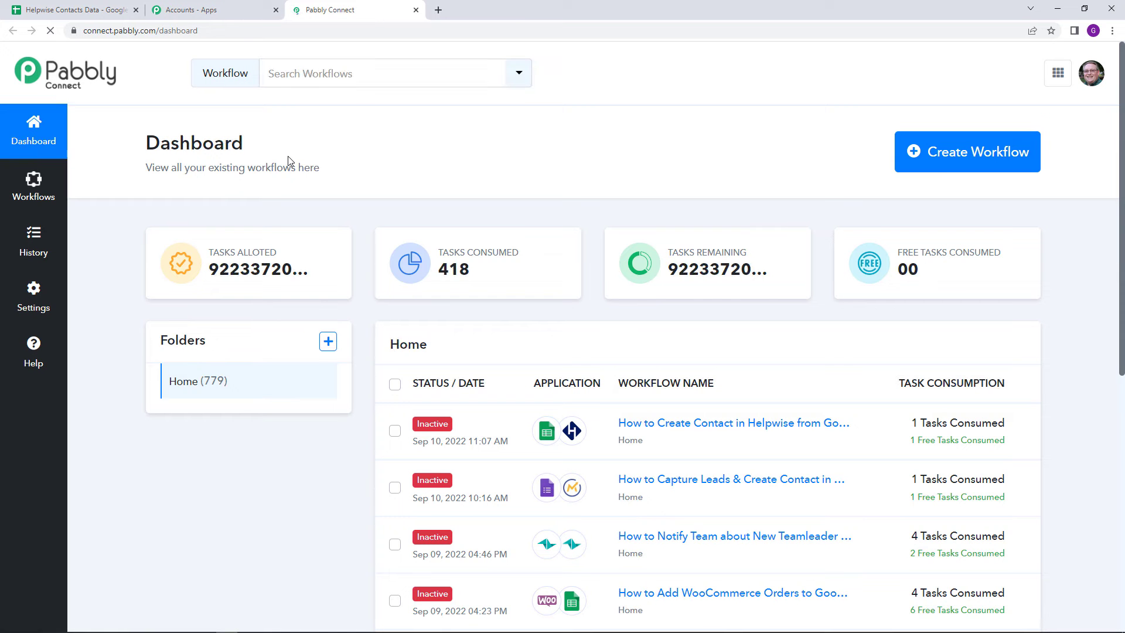
pyautogui.click(1003, 157)
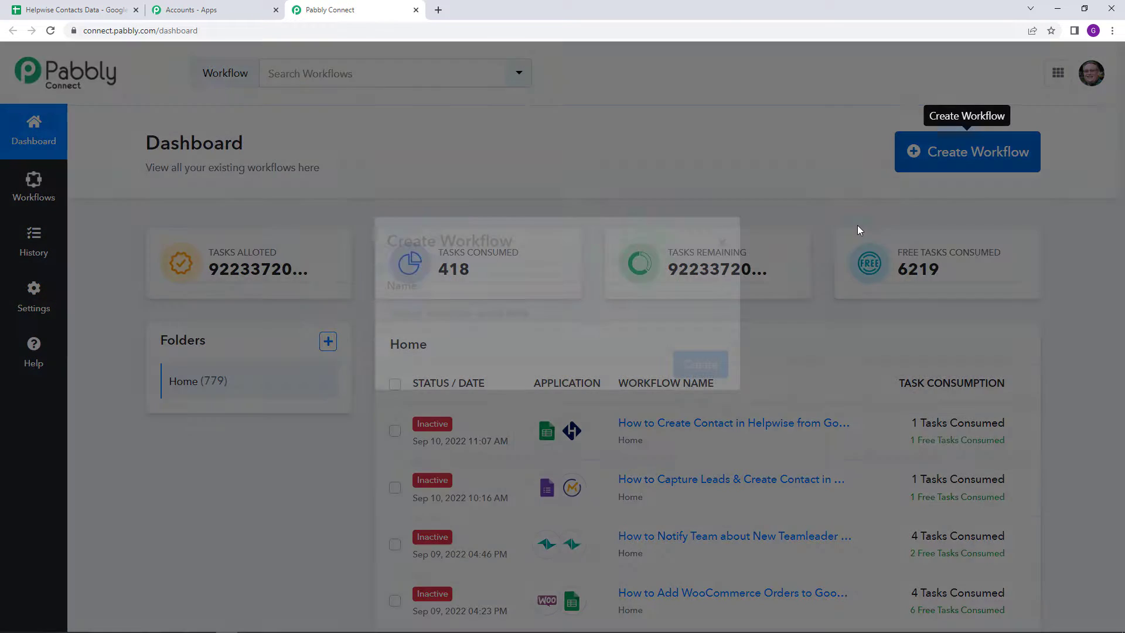
pyautogui.write('G')
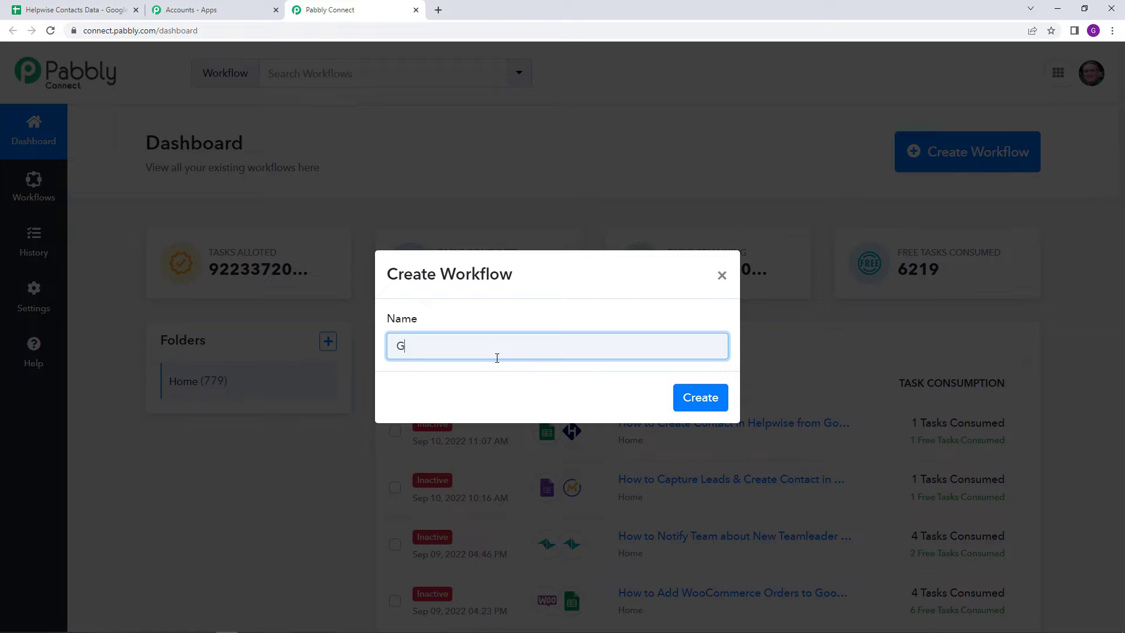
pyautogui.write('oogle S')
pyautogui.write('heets To ')
pyautogui.write('Helpwis')
pyautogui.write('e Automati')
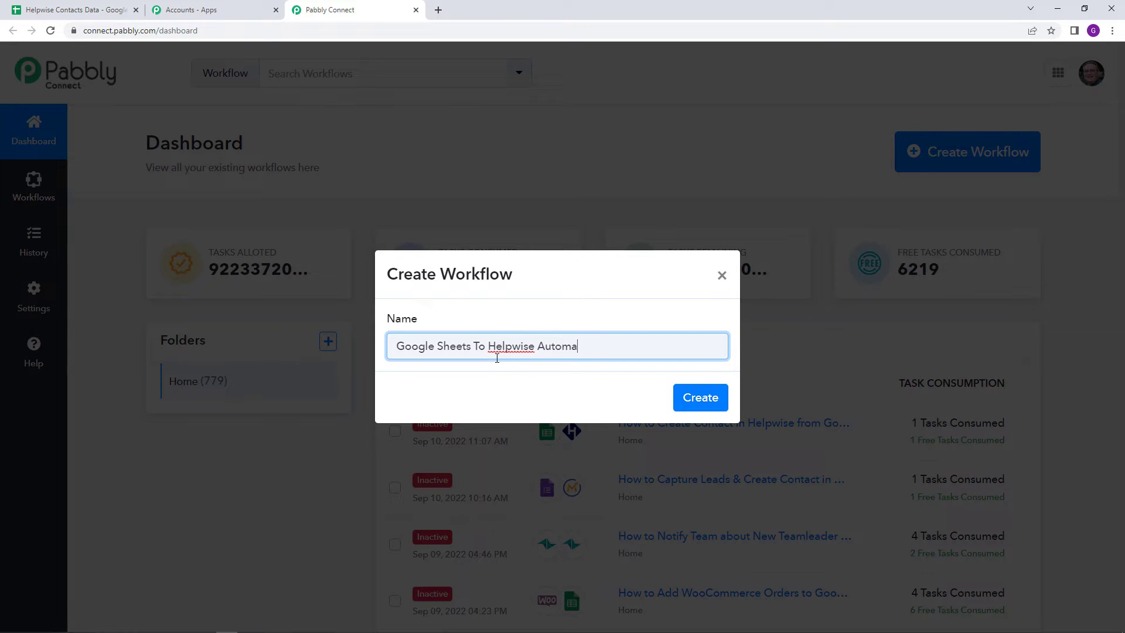
pyautogui.write('on')
pyautogui.click(705, 407)
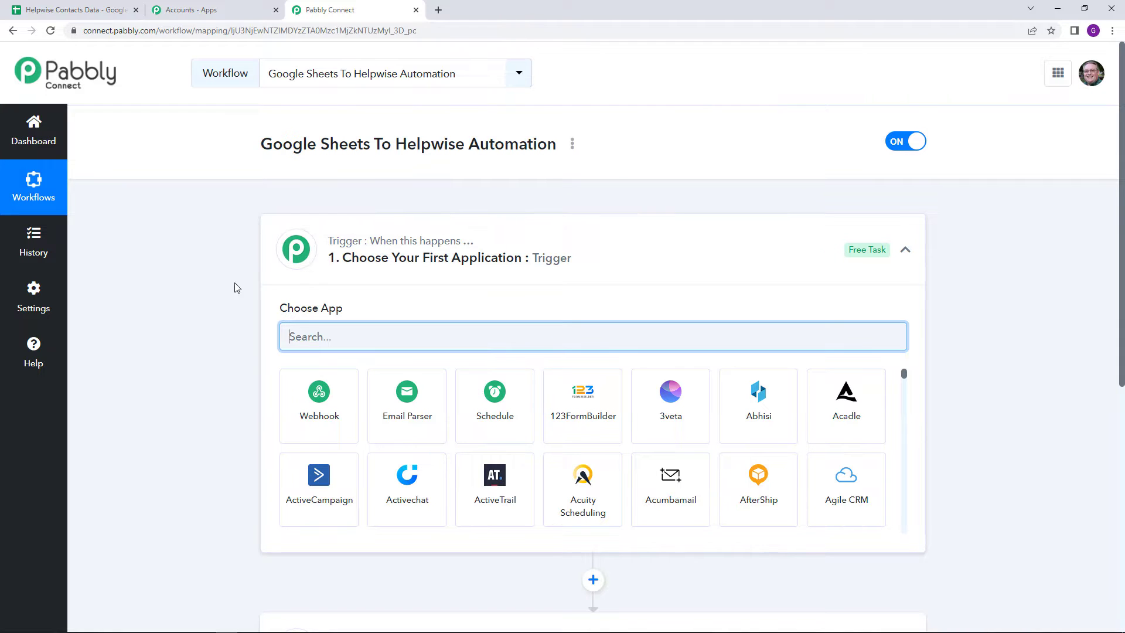
pyautogui.scroll(-3, 236, 285)
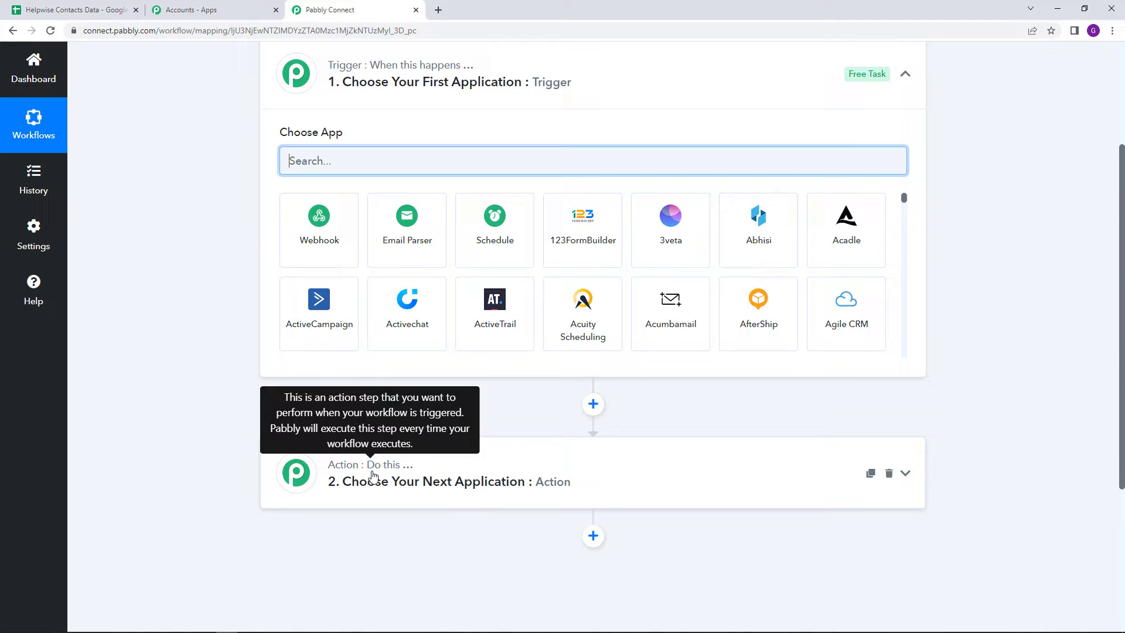
pyautogui.scroll(3, 216, 357)
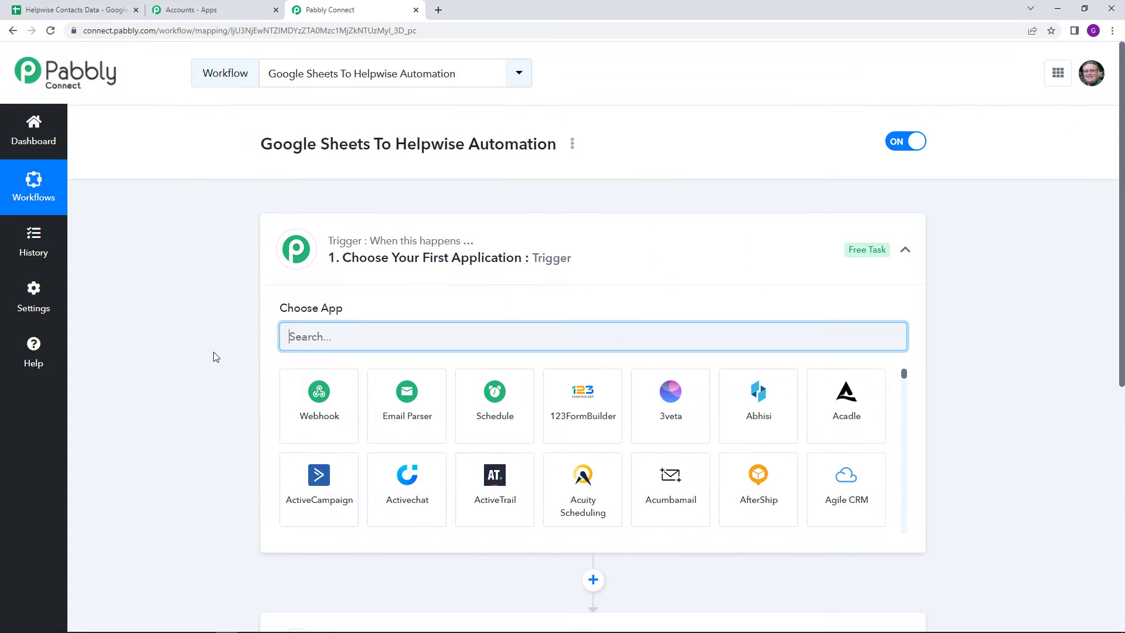
pyautogui.click(266, 147)
pyautogui.click(367, 151)
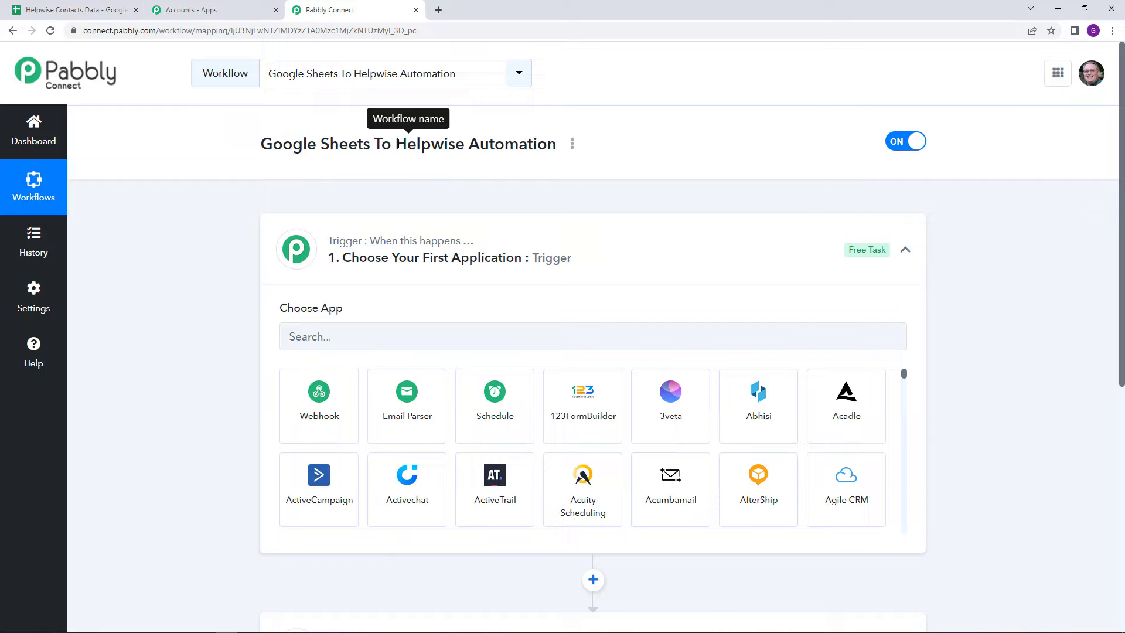
pyautogui.moveTo(398, 145); pyautogui.dragTo(466, 146)
pyautogui.click(462, 174)
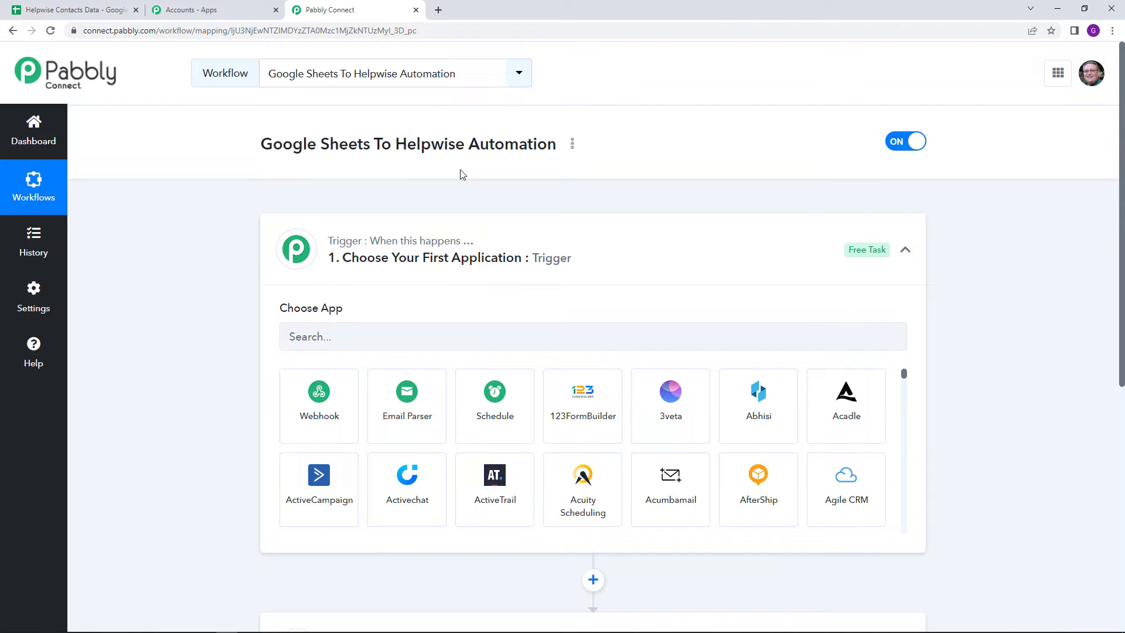
# Set the trigger to Google Sheets' New or Updated Spreadsheet Row and copy the webhook URL.
pyautogui.click(495, 331)
pyautogui.write('G')
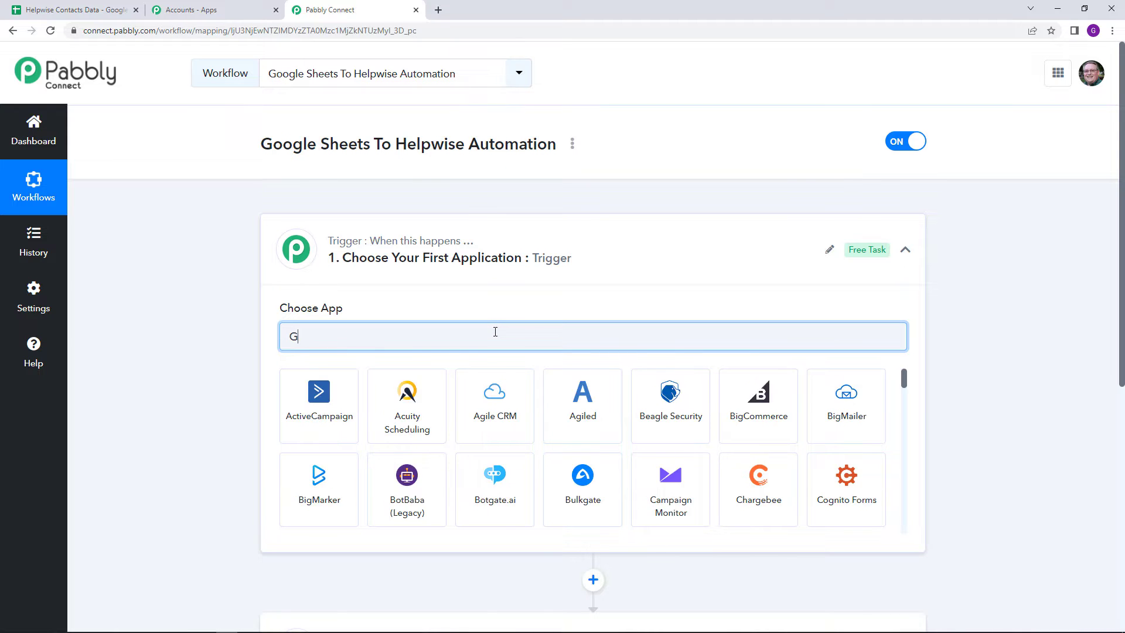
pyautogui.write('oog')
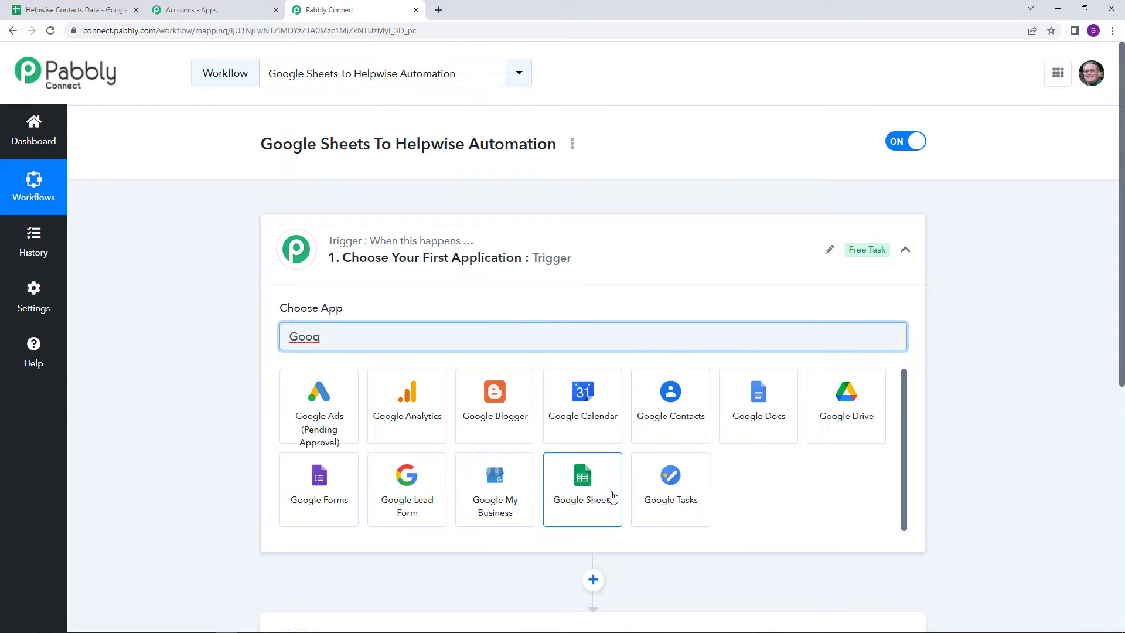
pyautogui.click(610, 495)
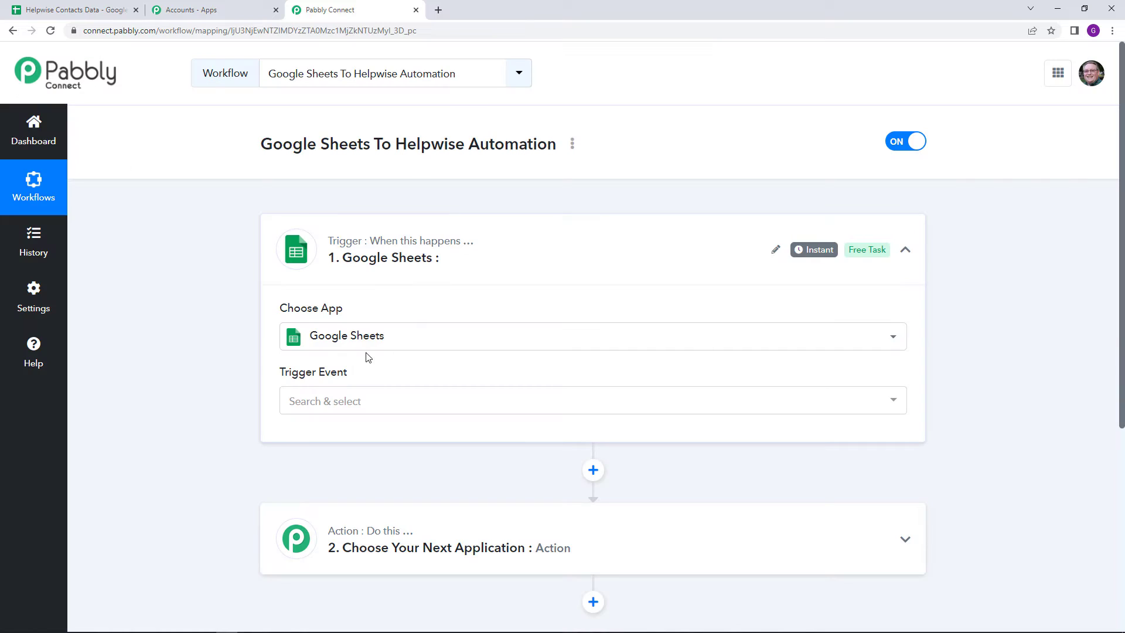
pyautogui.click(359, 404)
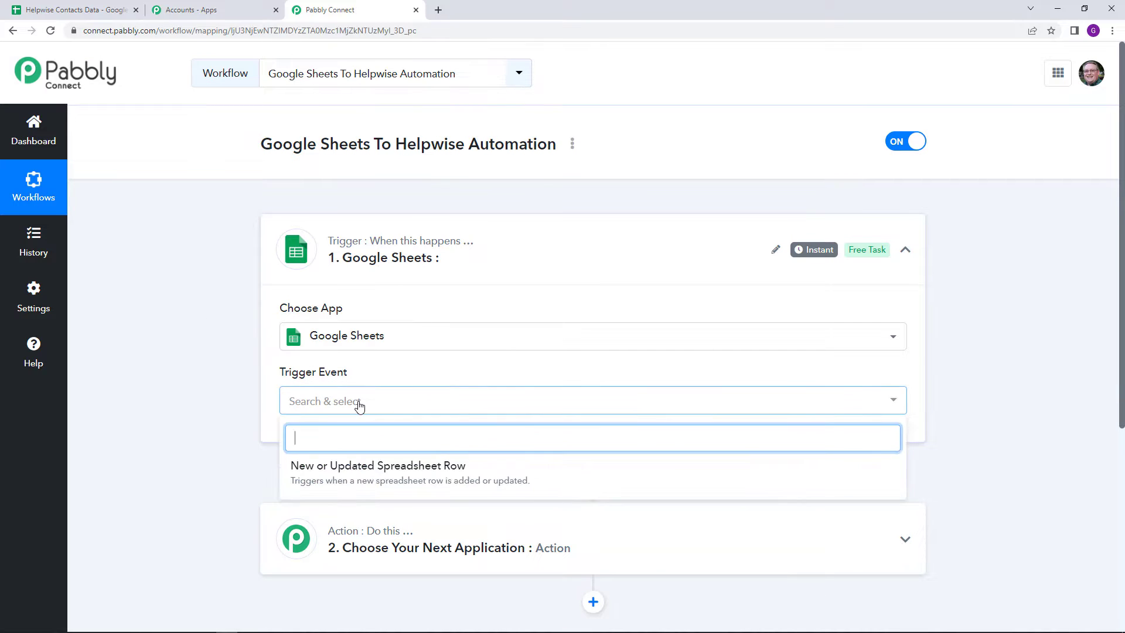
pyautogui.click(463, 483)
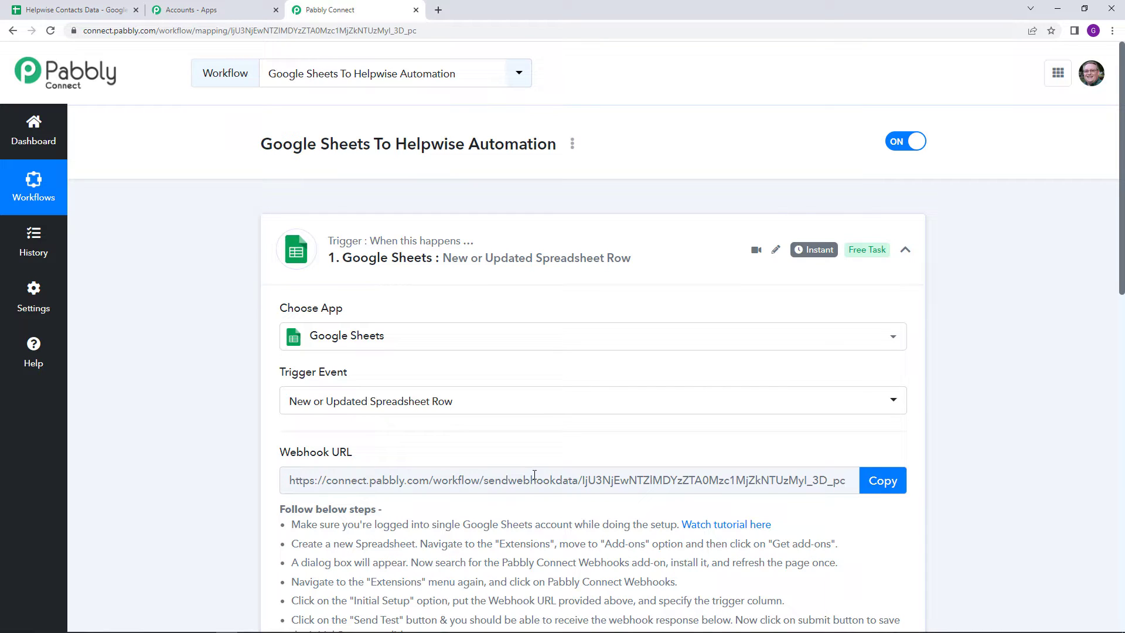
pyautogui.click(887, 494)
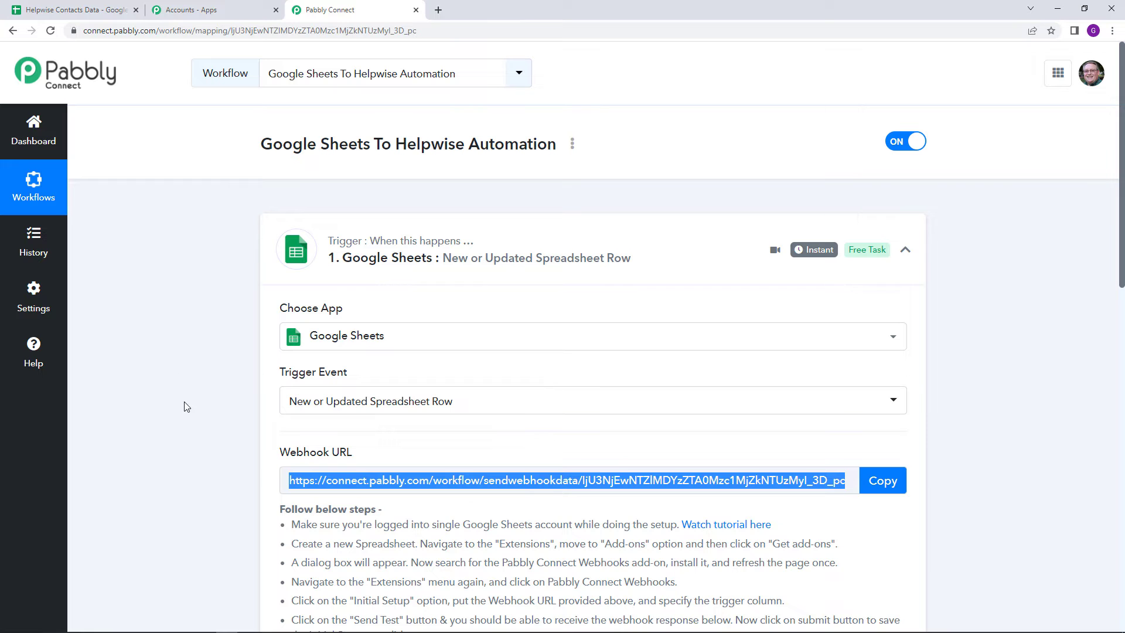
# Switch to Helpwise Contacts Data and check its headers, from First Name in A1 to Email.
pyautogui.click(92, 5)
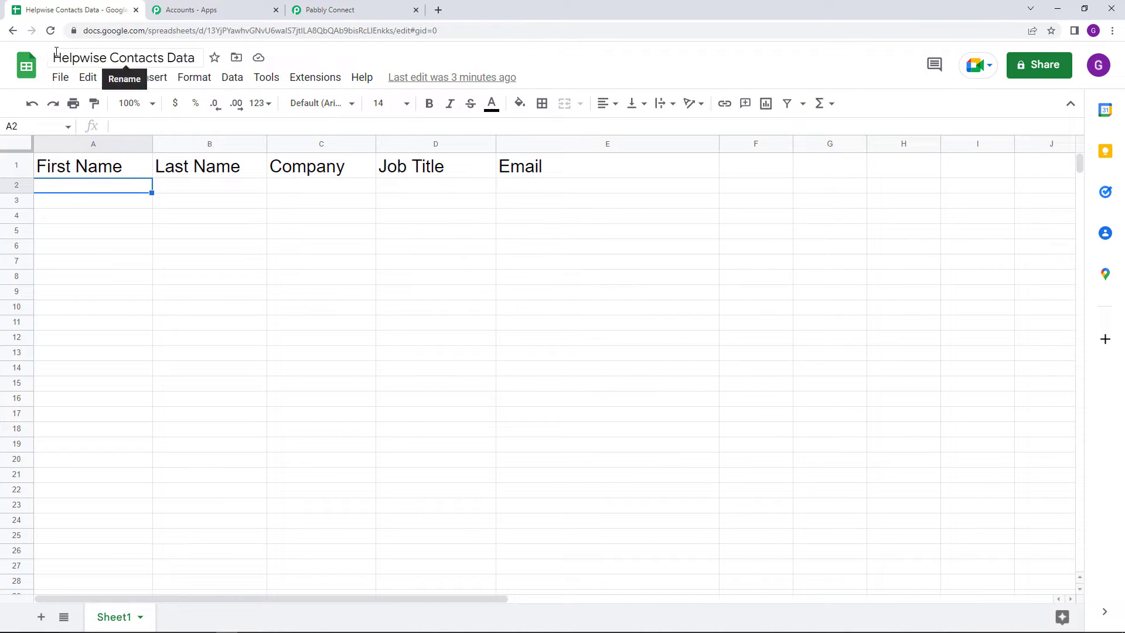
pyautogui.moveTo(55, 55); pyautogui.dragTo(196, 66)
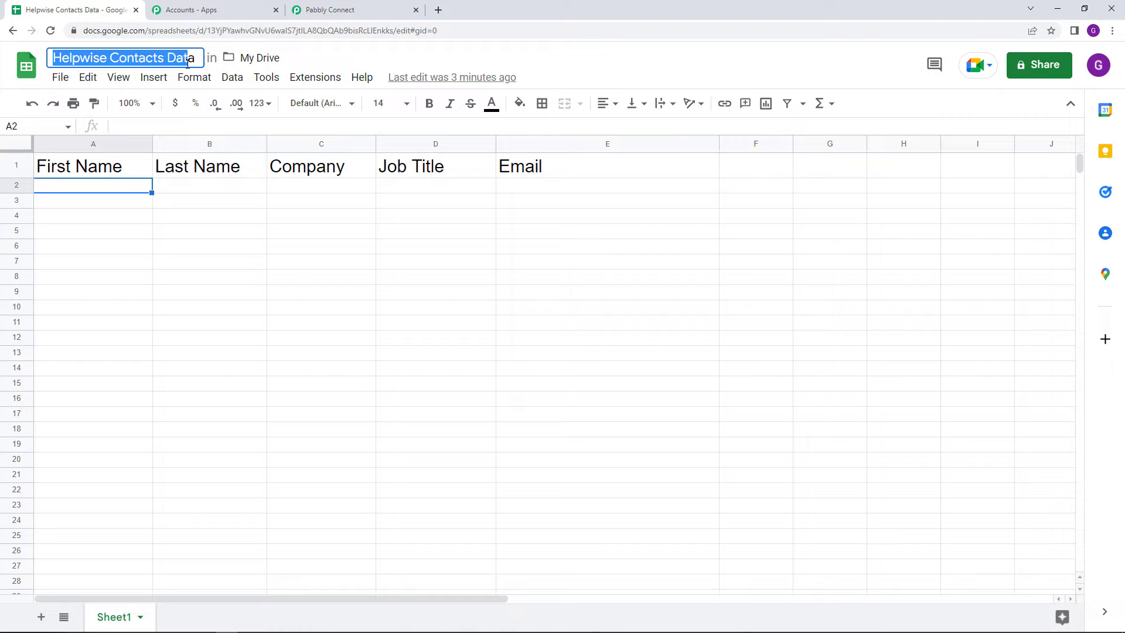
pyautogui.click(176, 185)
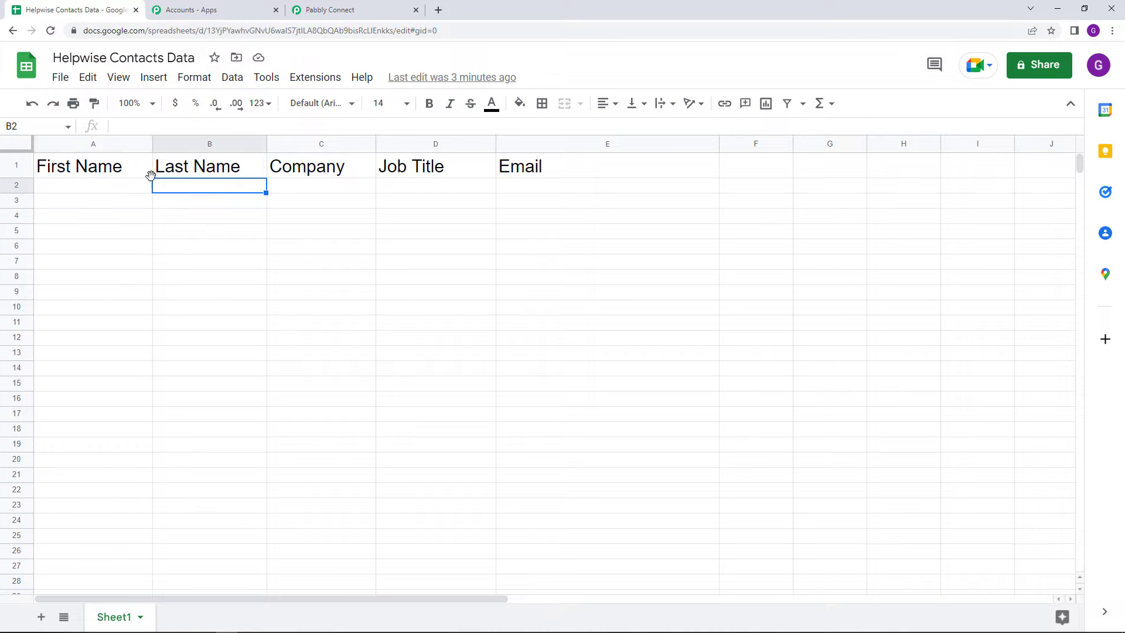
pyautogui.click(131, 178)
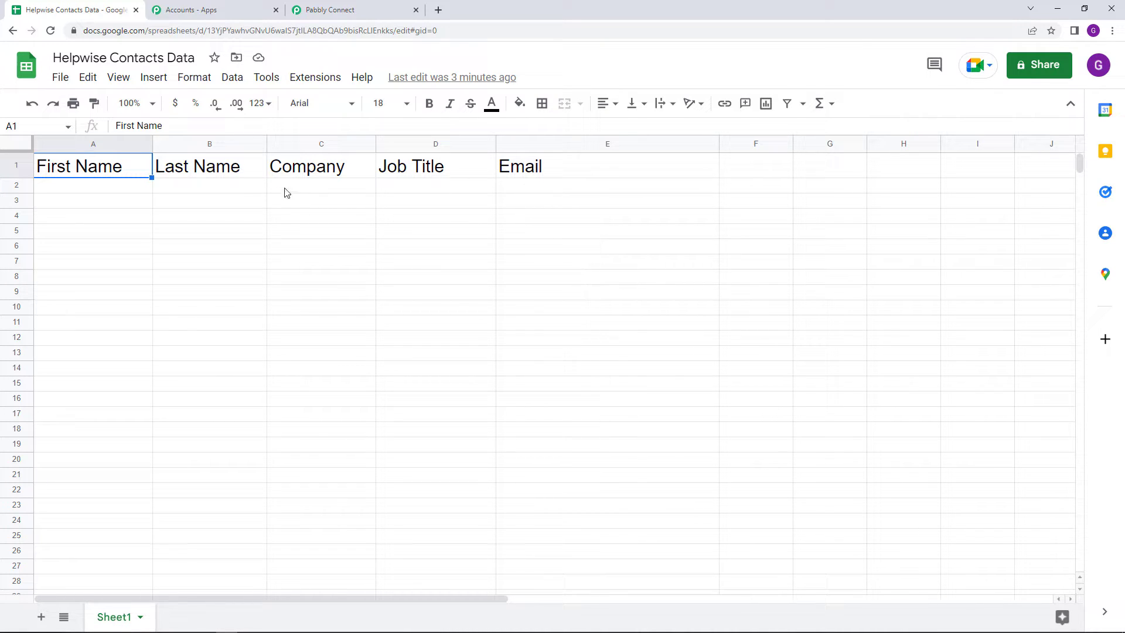
pyautogui.click(103, 191)
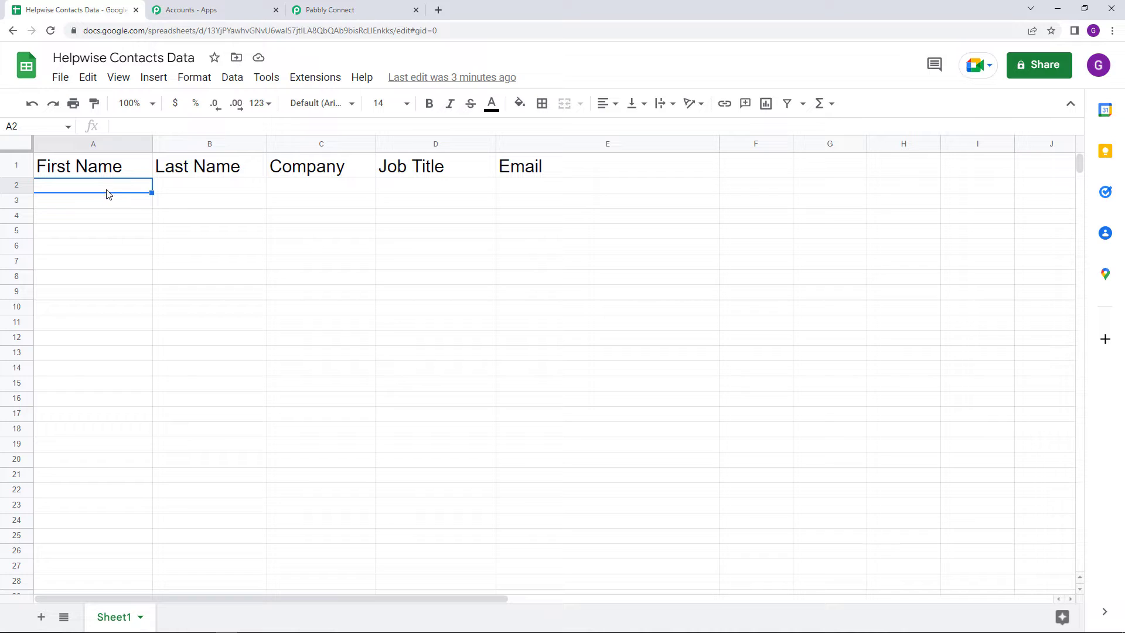
pyautogui.click(322, 88)
pyautogui.moveTo(332, 104)
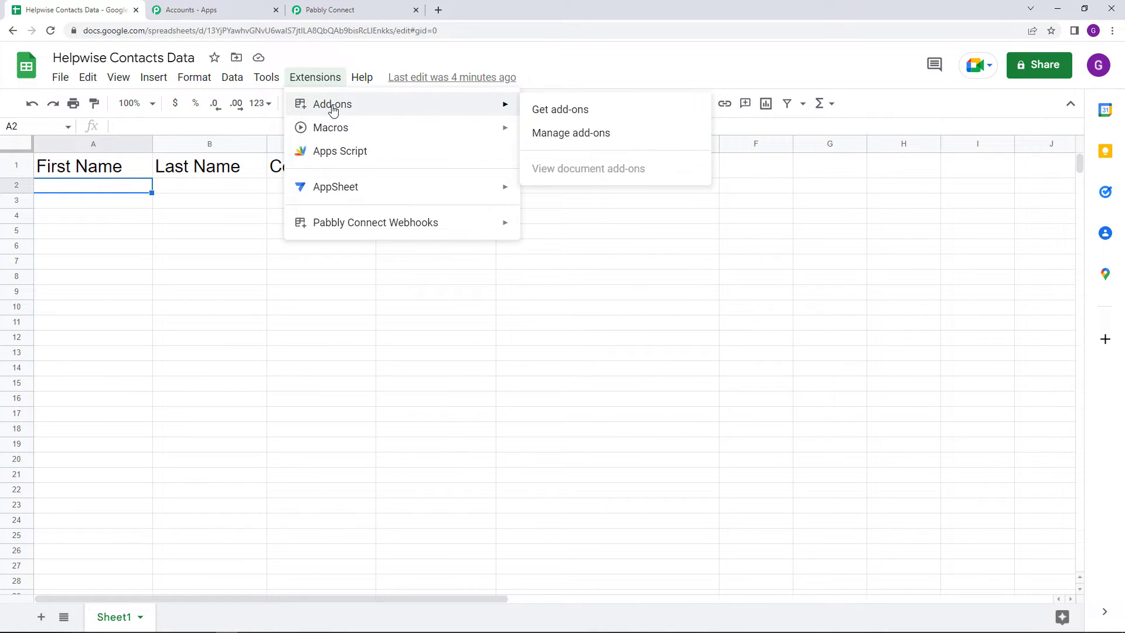
pyautogui.click(627, 109)
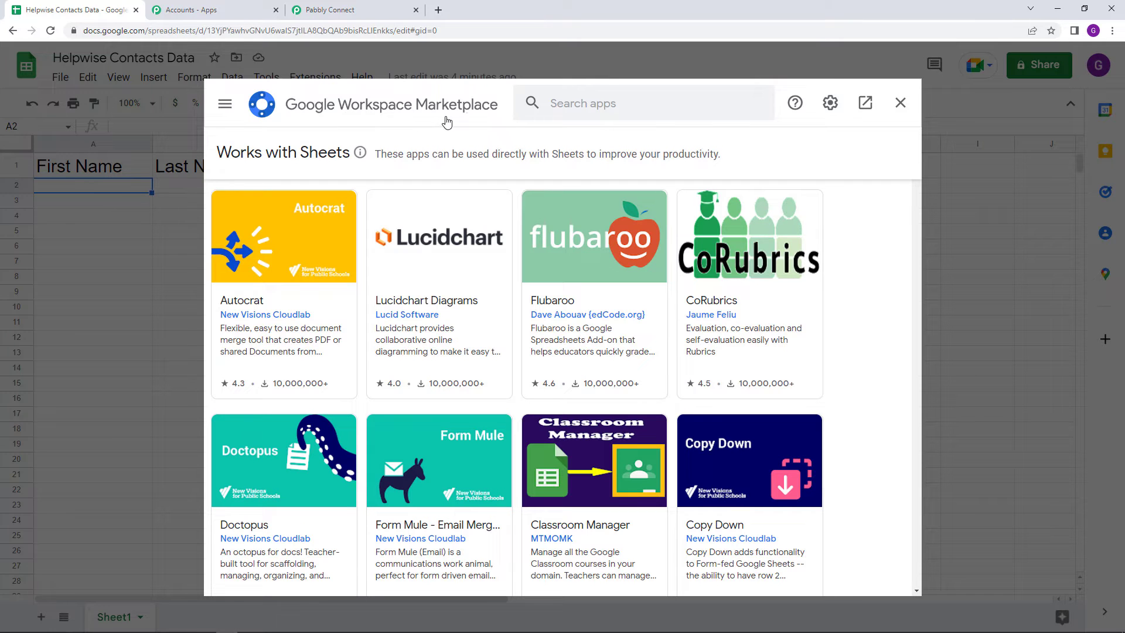
pyautogui.click(596, 103)
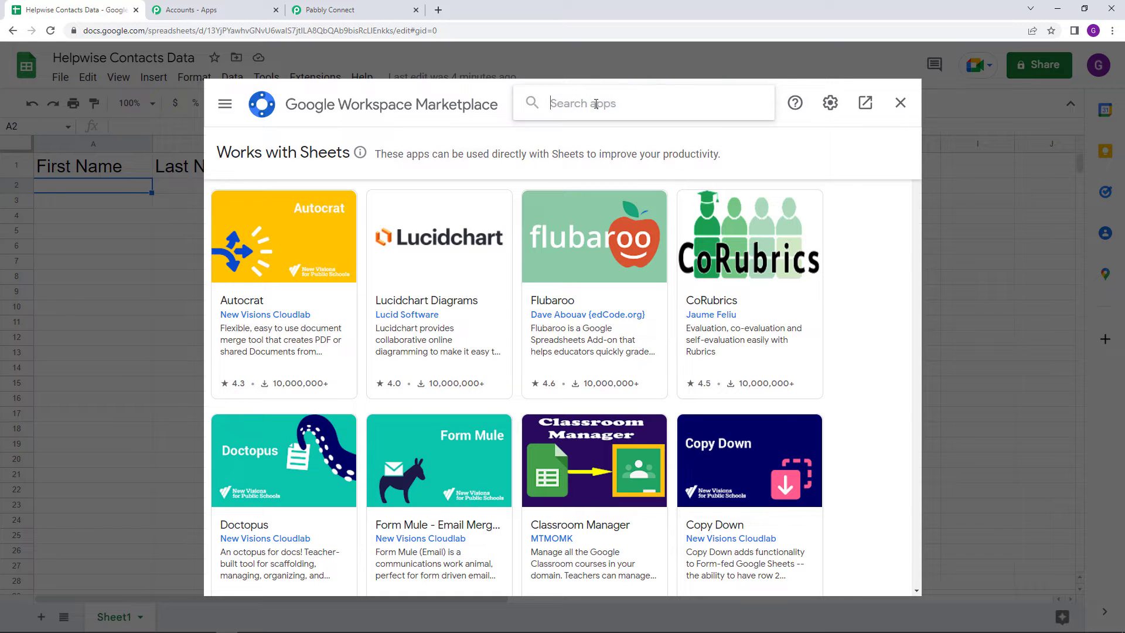
pyautogui.write('pabbl')
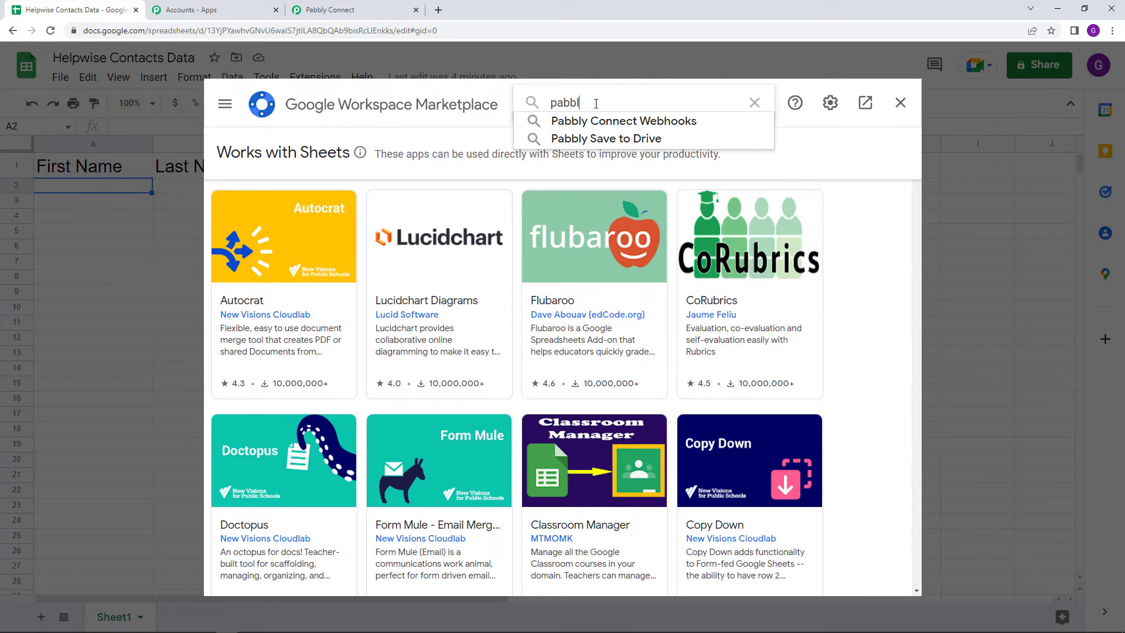
pyautogui.write('y')
pyautogui.click(621, 122)
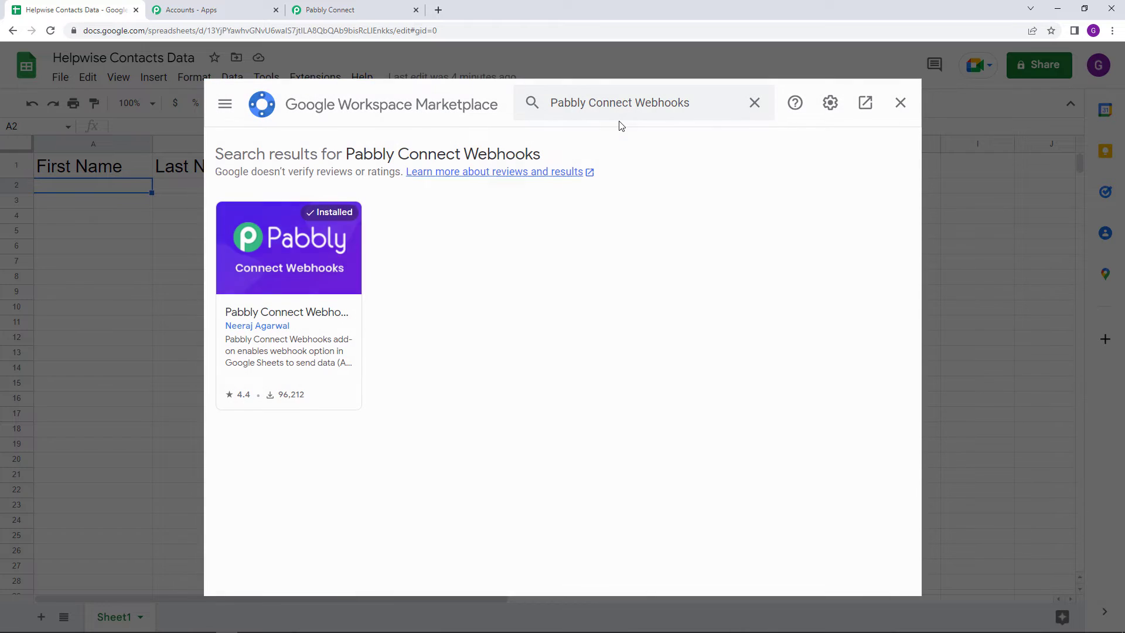
pyautogui.moveTo(289, 255)
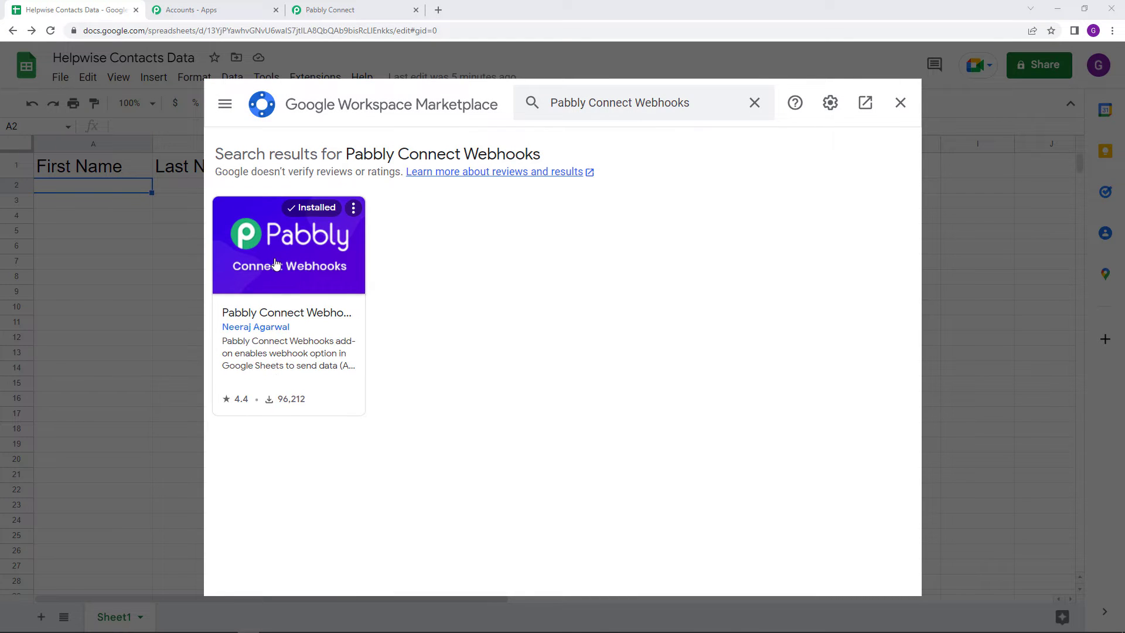
pyautogui.click(328, 283)
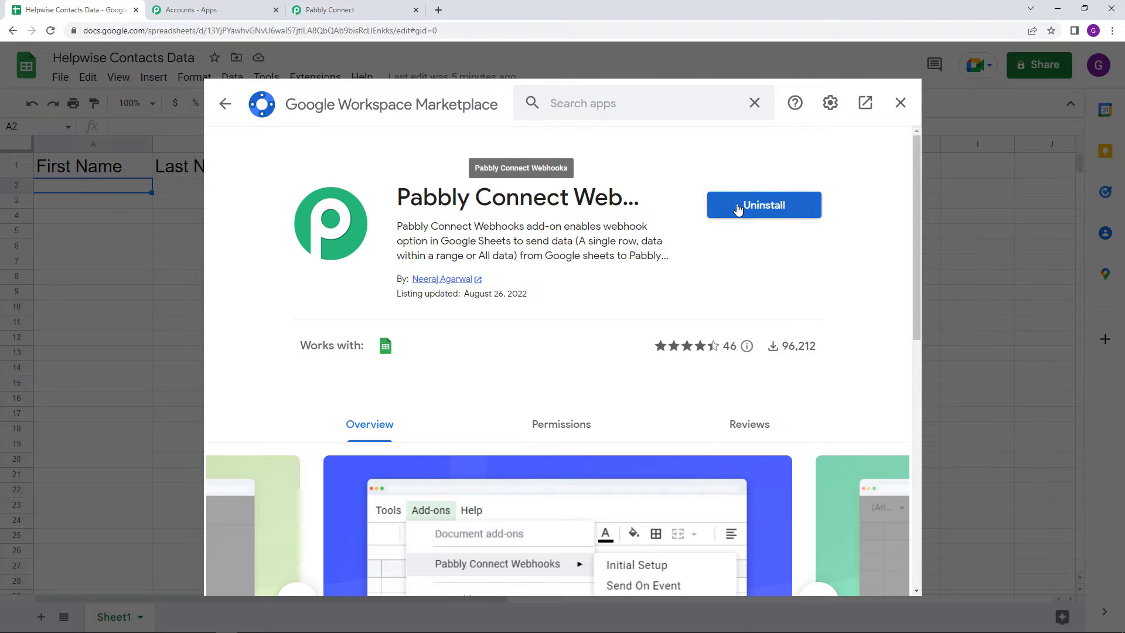
pyautogui.click(900, 104)
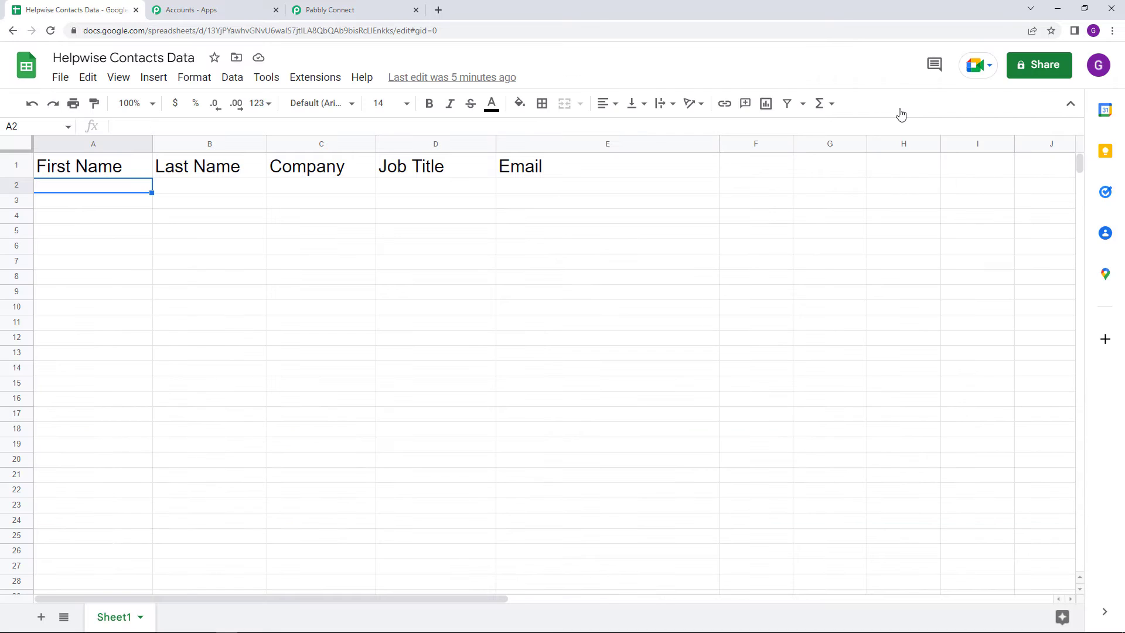
# Reload the sheet and launch Extensions > Pabbly Connect Webhooks > Initial Setup.
pyautogui.click(51, 32)
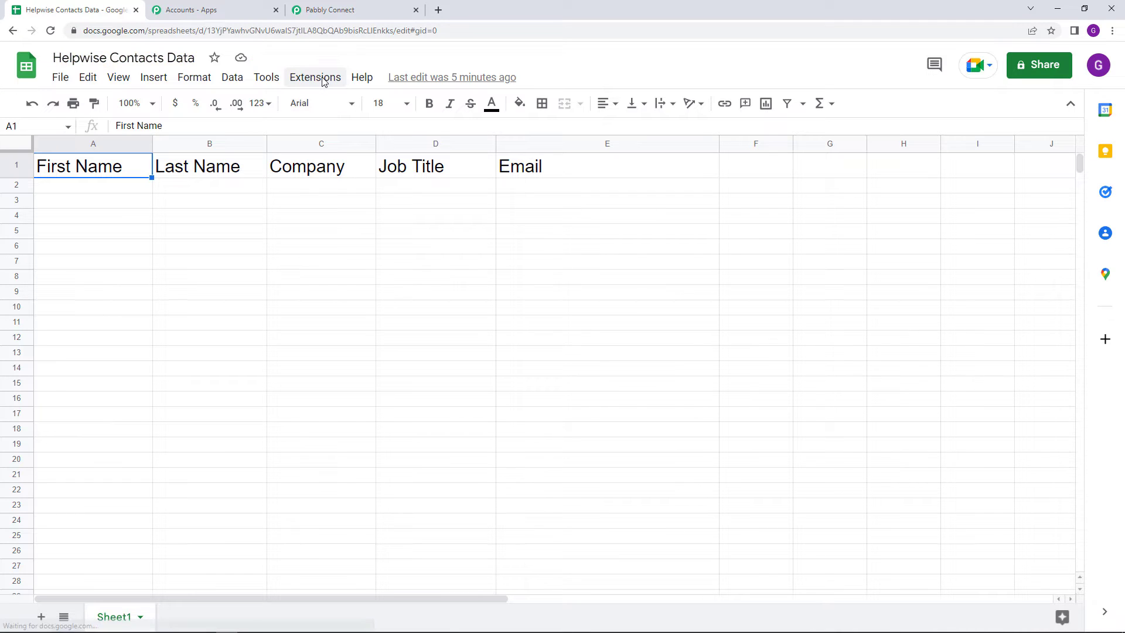
pyautogui.click(322, 81)
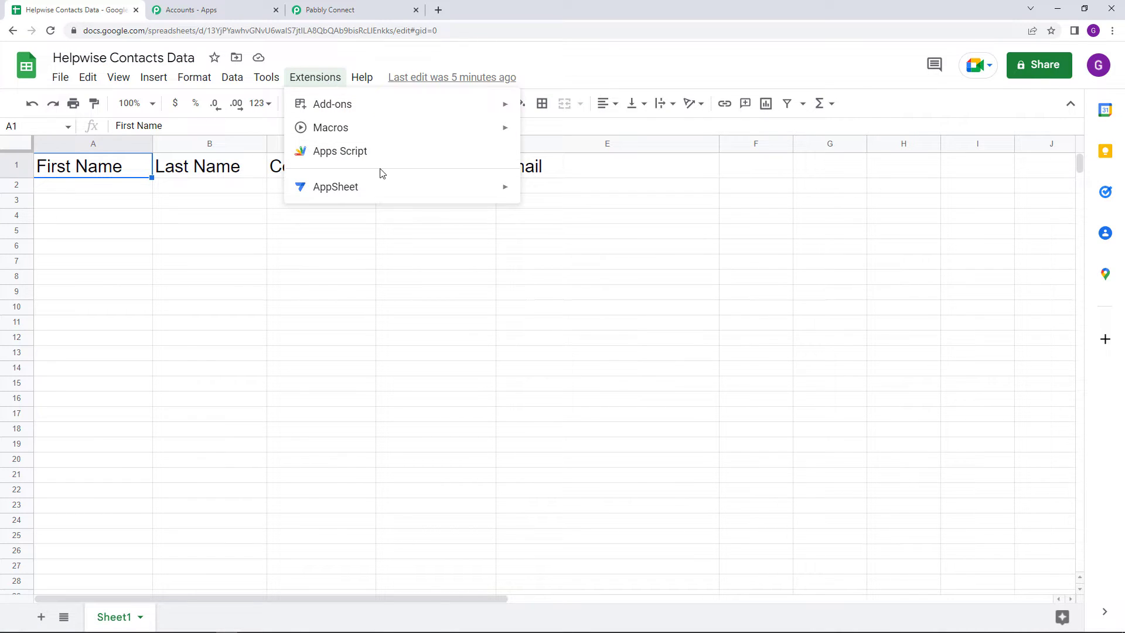
pyautogui.moveTo(375, 222)
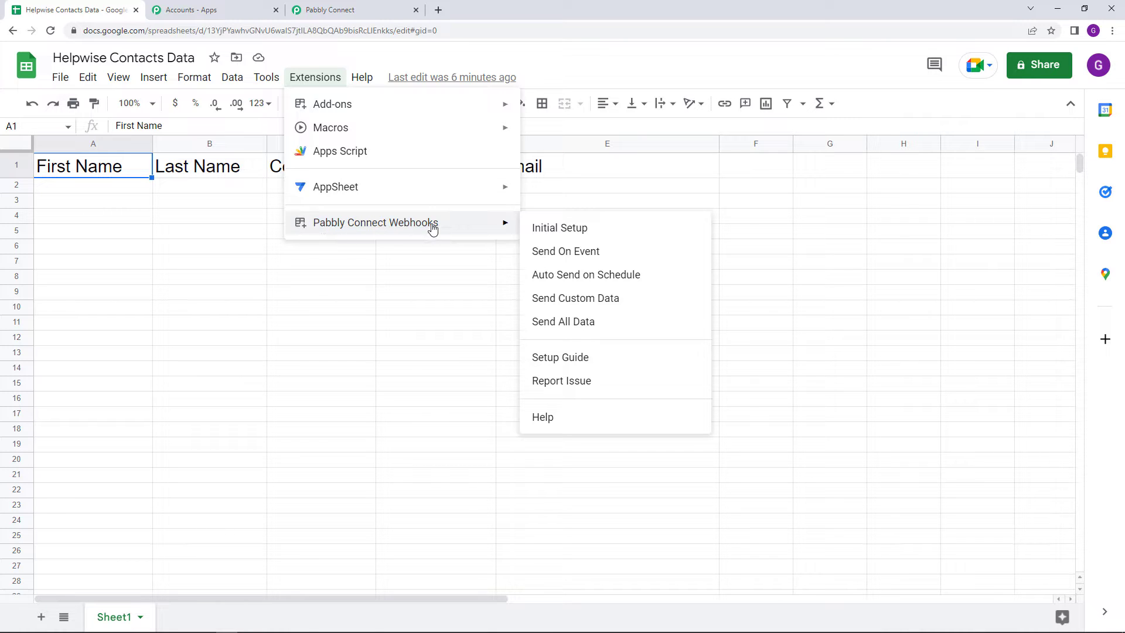
pyautogui.click(573, 233)
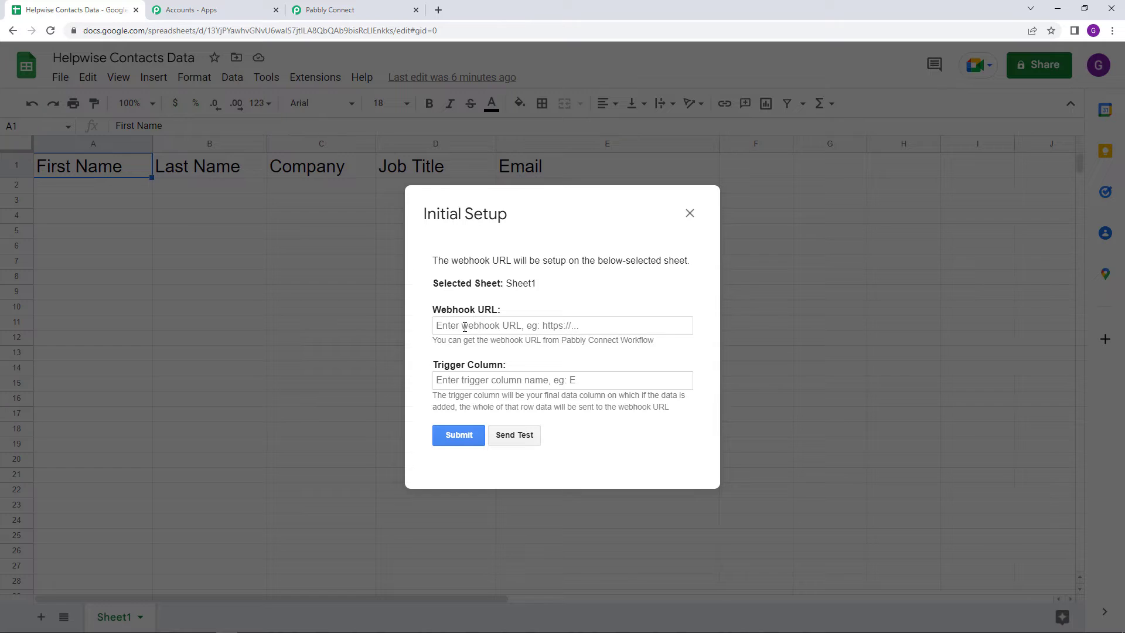
# Paste the copied webhook URL, set trigger column E, and submit the setup.
pyautogui.rightClick(464, 327)
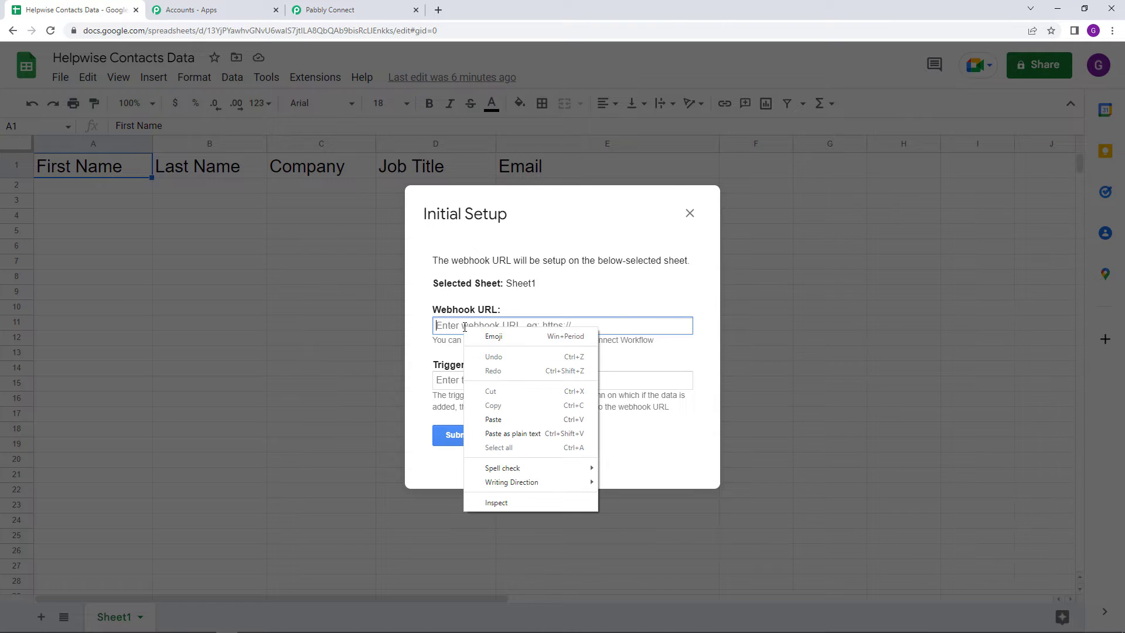
pyautogui.click(520, 420)
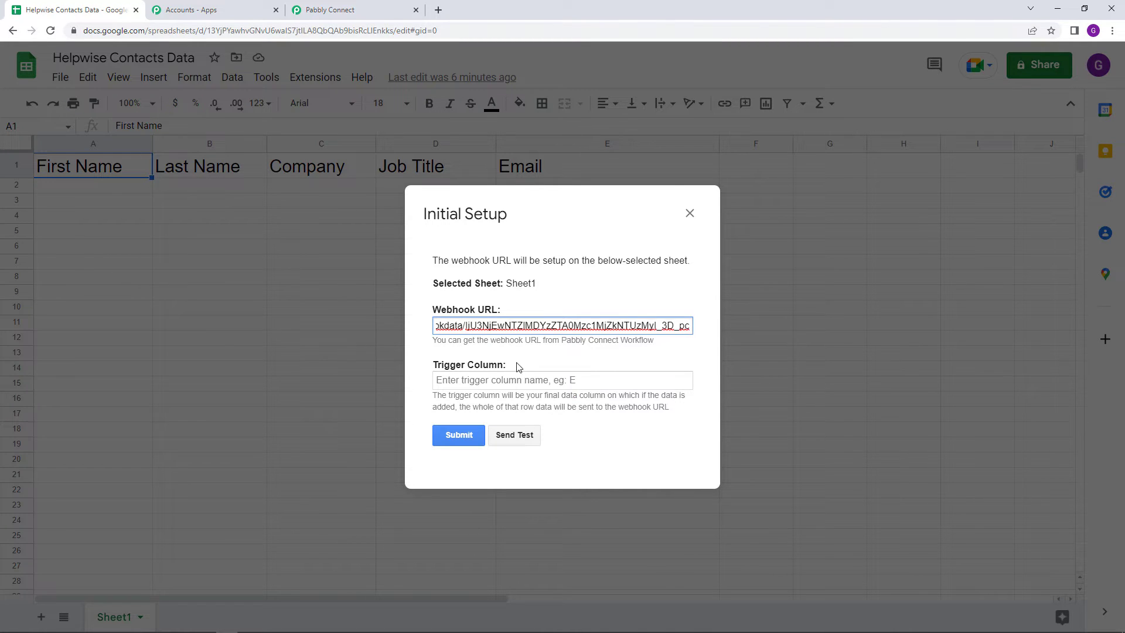
pyautogui.click(515, 365)
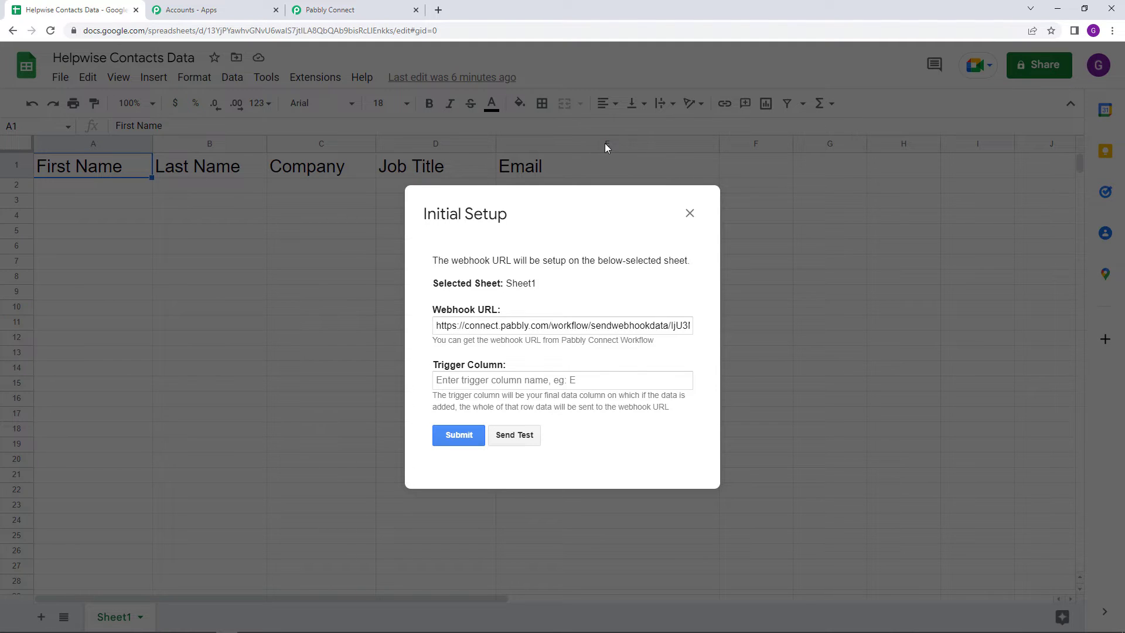
pyautogui.click(472, 379)
pyautogui.write('E')
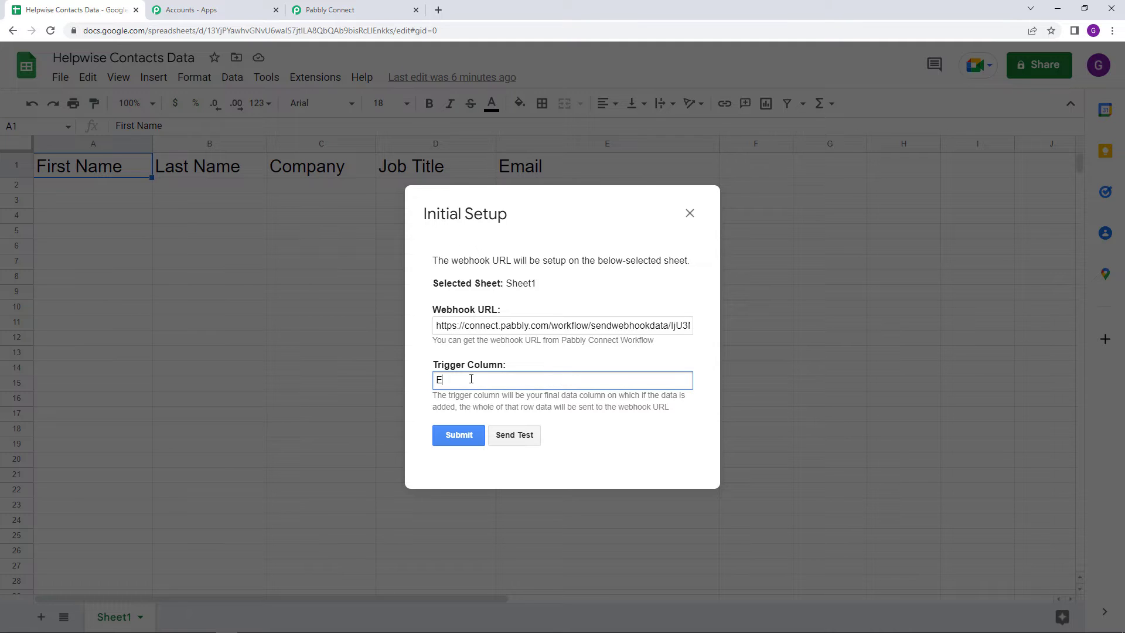
pyautogui.click(482, 435)
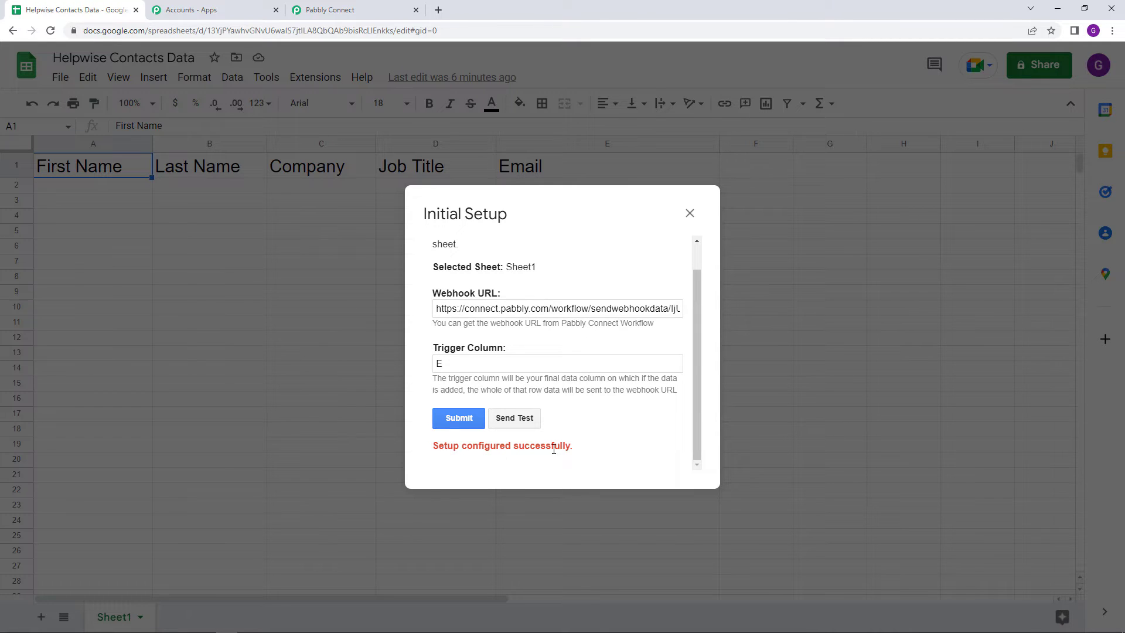
# Close the setup dialog and turn on Pabbly Connect Webhooks' Send On Event.
pyautogui.click(690, 214)
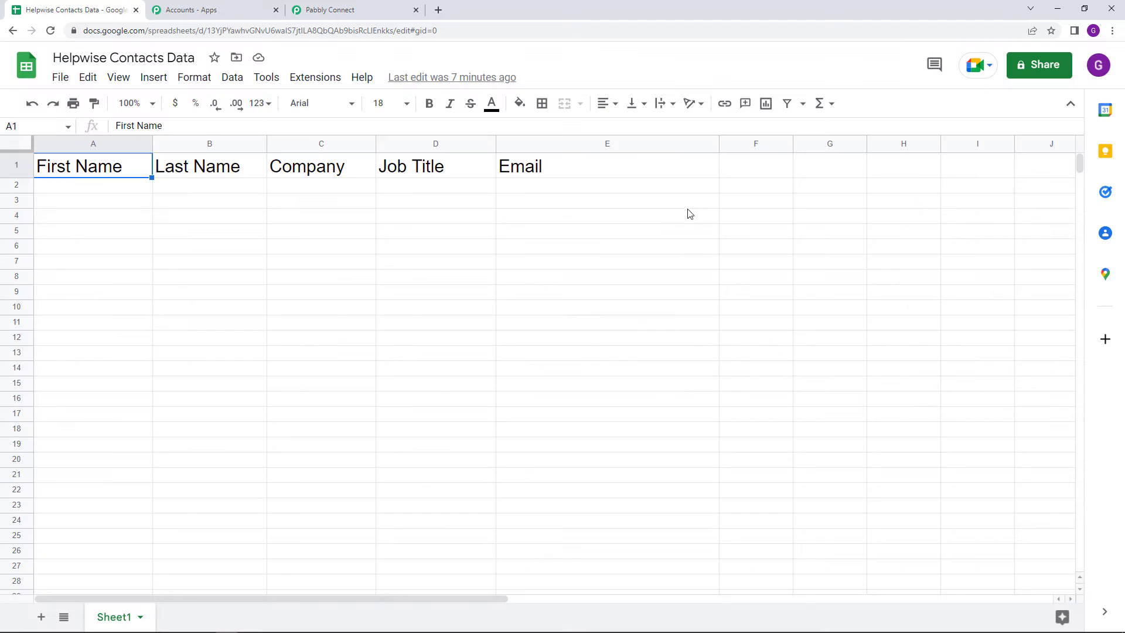
pyautogui.click(337, 79)
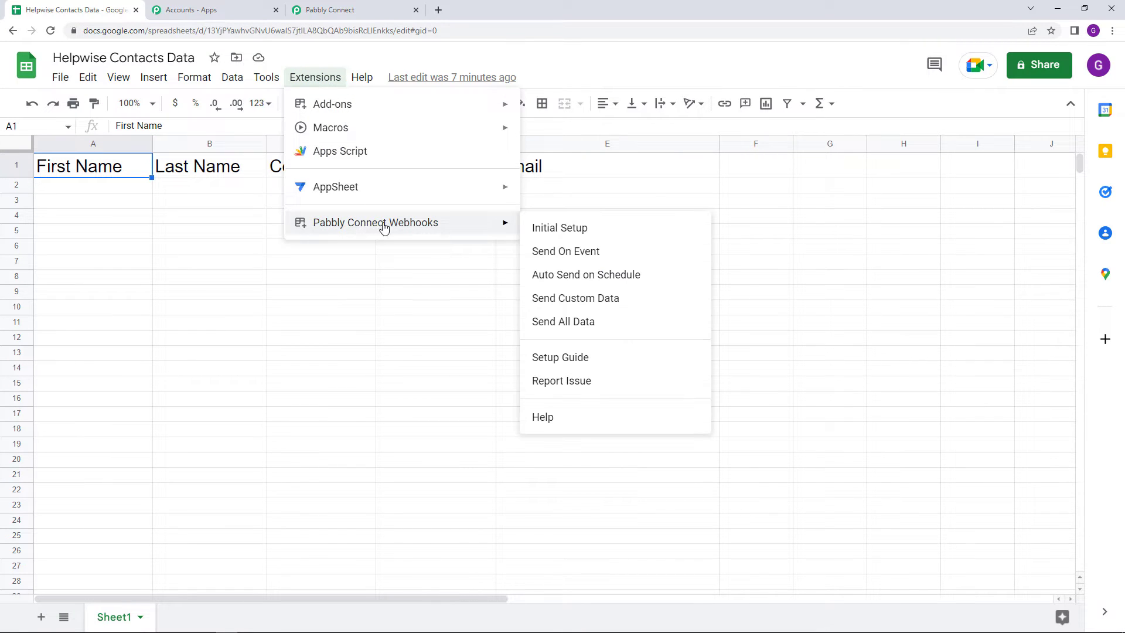
pyautogui.moveTo(375, 222)
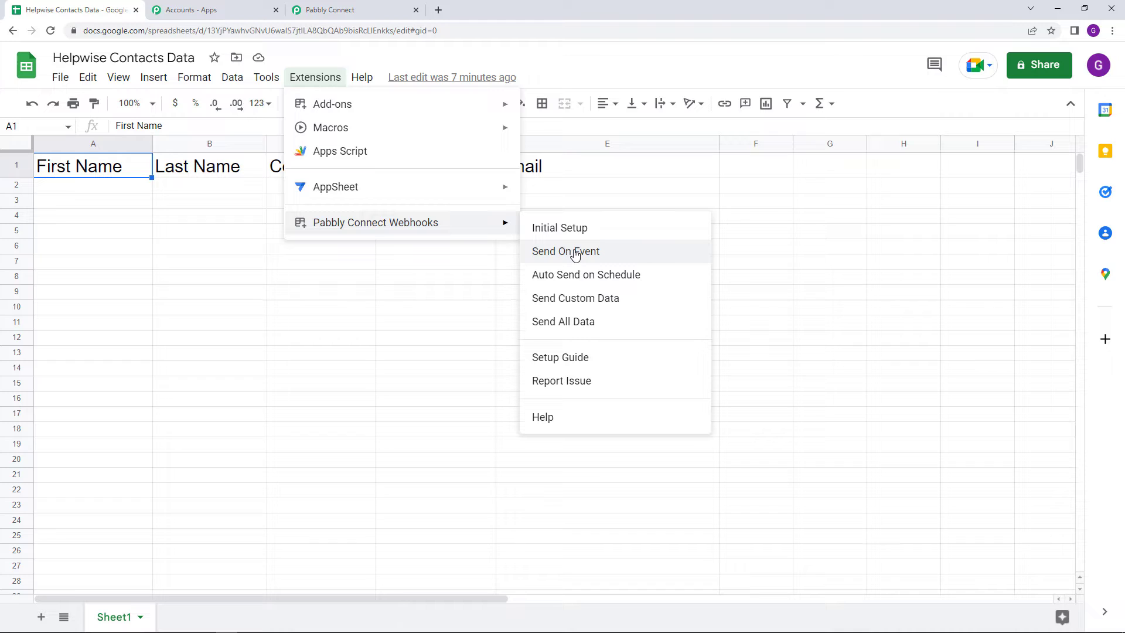
pyautogui.click(575, 252)
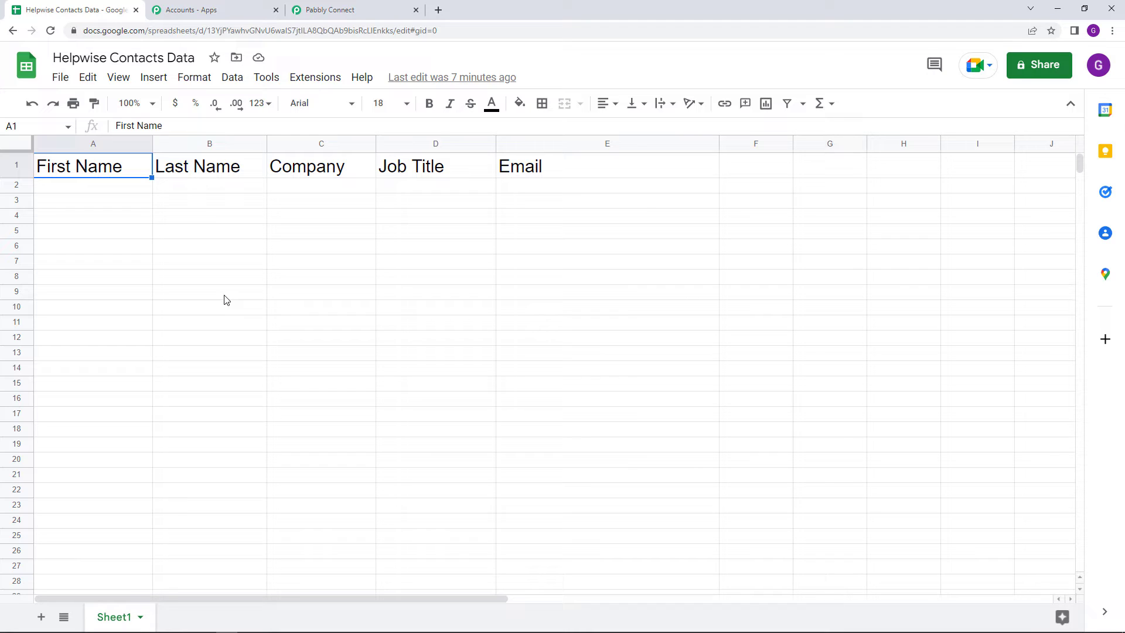
pyautogui.click(109, 193)
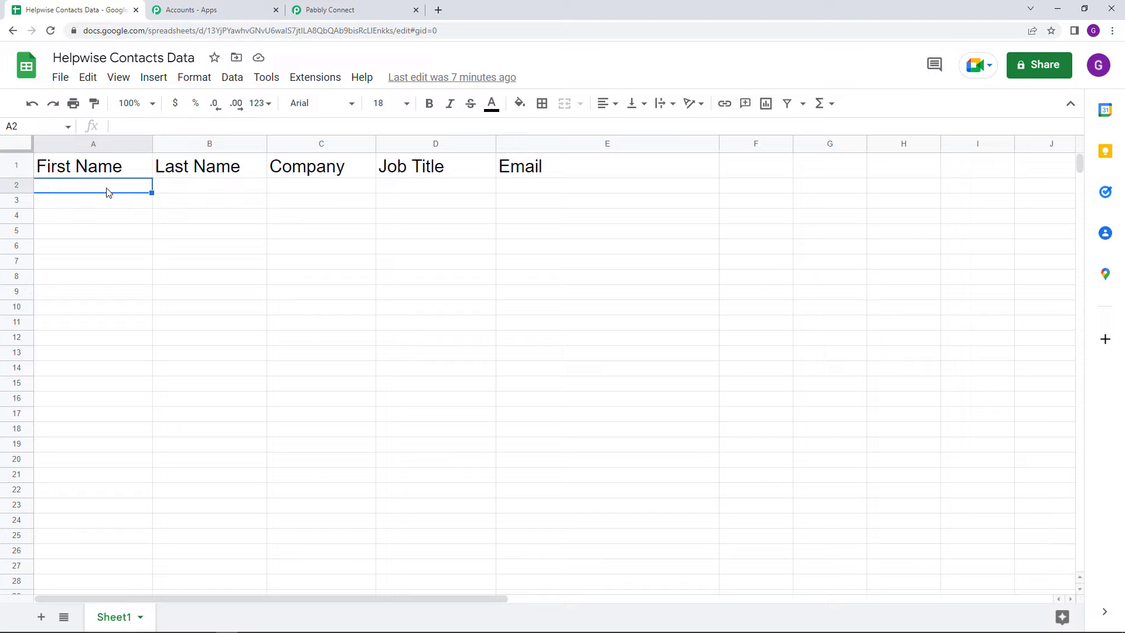
pyautogui.click(353, 8)
# Expand the Google Sheets trigger to show Waiting For Webhook Response, then return to the sheet.
pyautogui.click(454, 281)
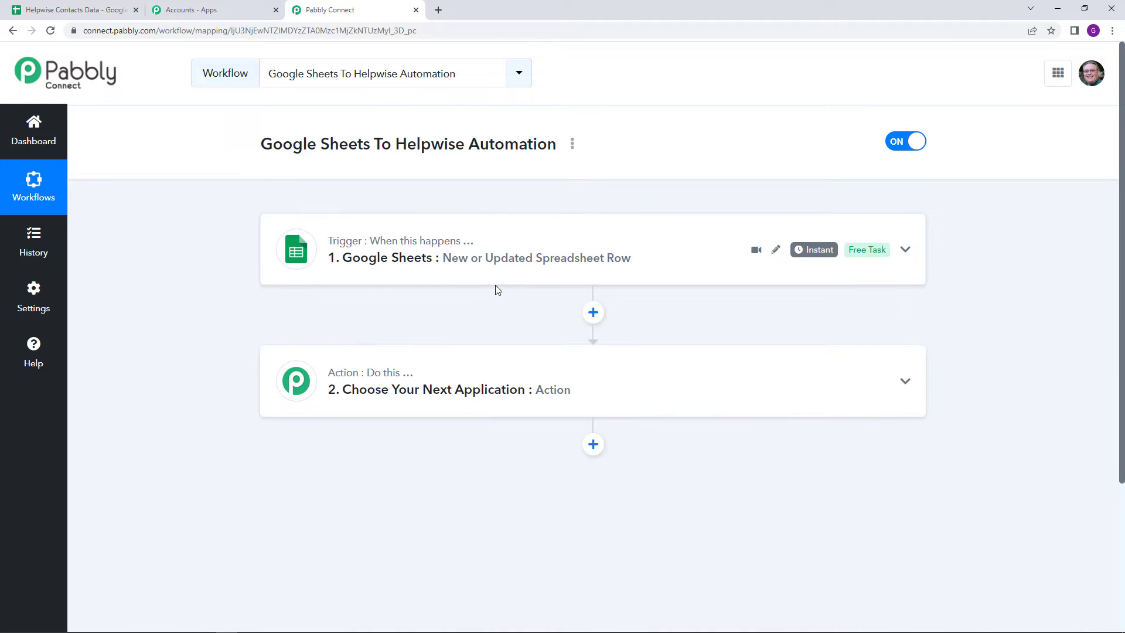
pyautogui.click(492, 285)
pyautogui.scroll(-4, 493, 279)
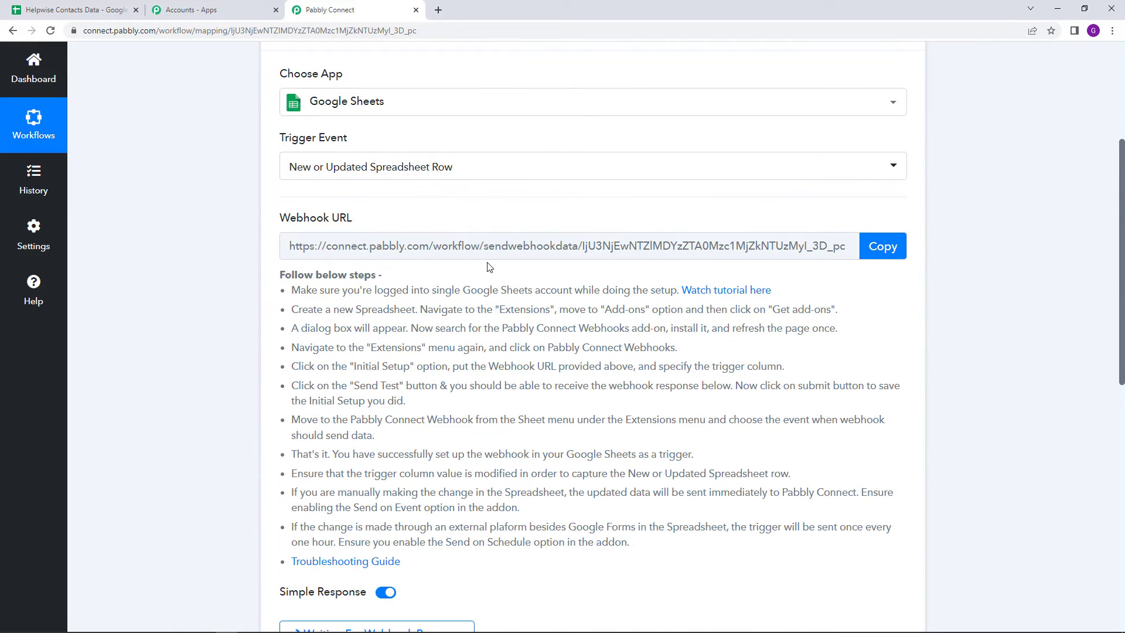
pyautogui.scroll(-3, 492, 279)
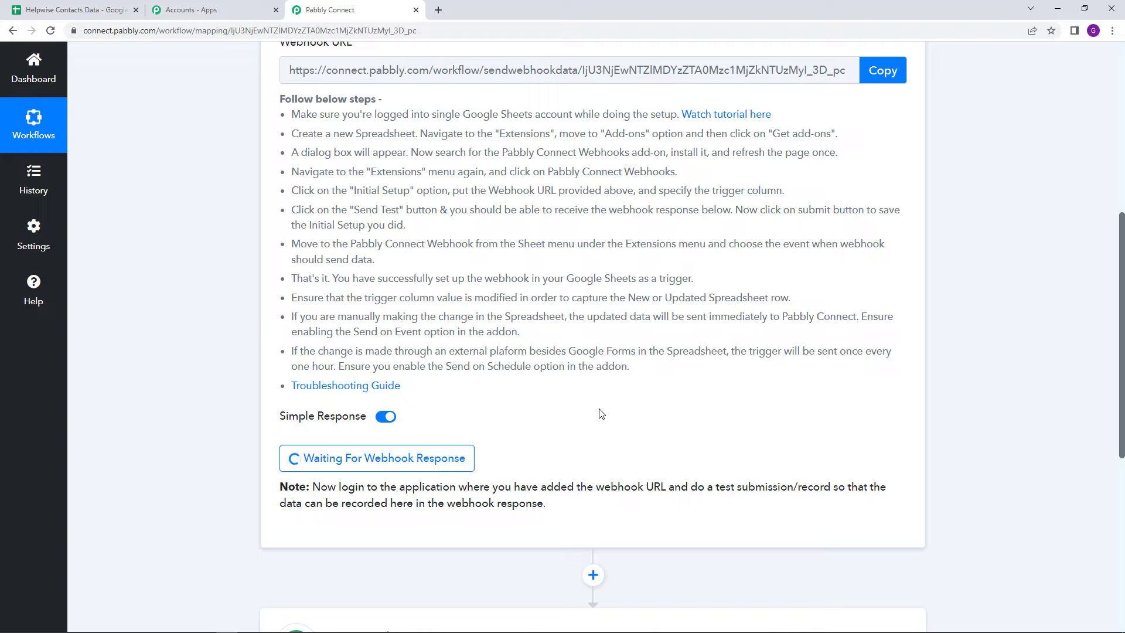
pyautogui.scroll(2, 590, 448)
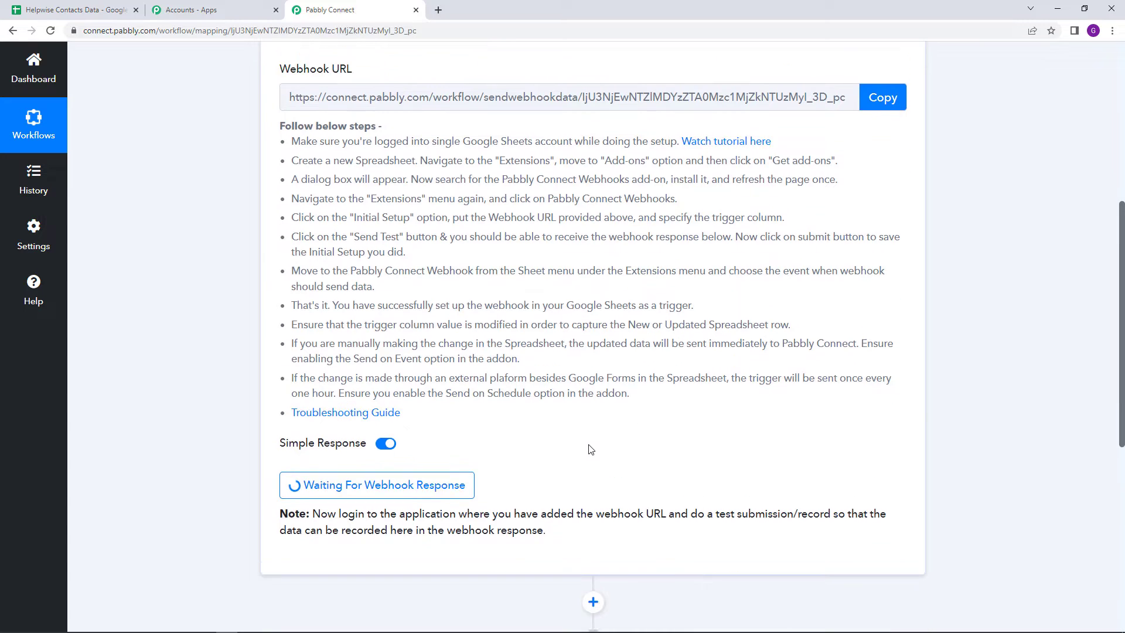
pyautogui.click(44, 7)
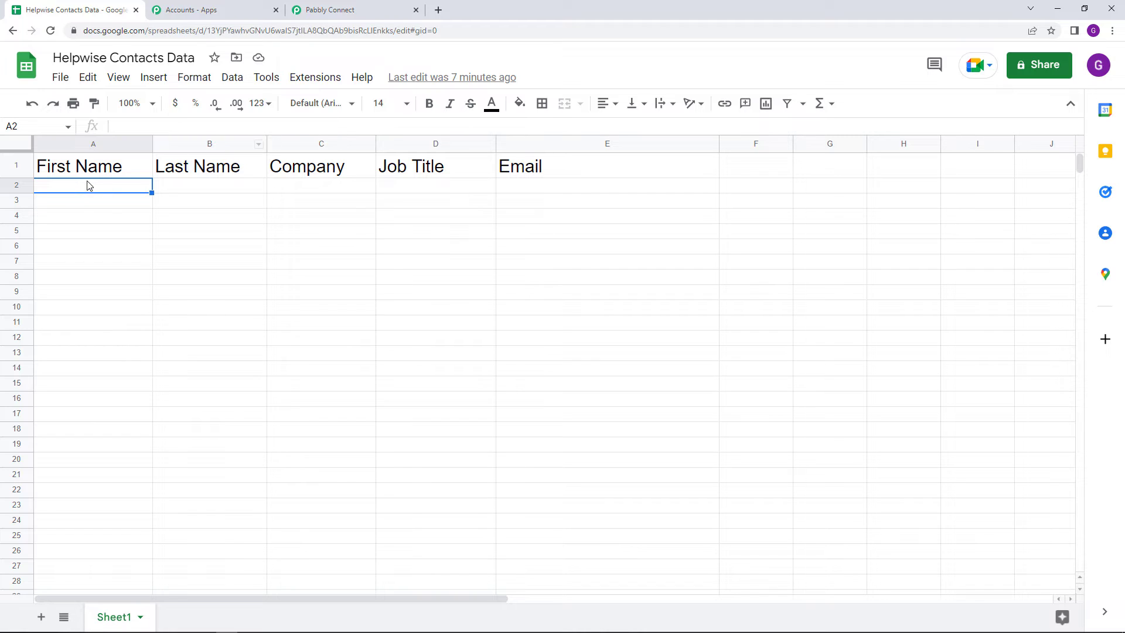
# Enter Dummy as First Name and Data as Last Name in row 2.
pyautogui.write('D')
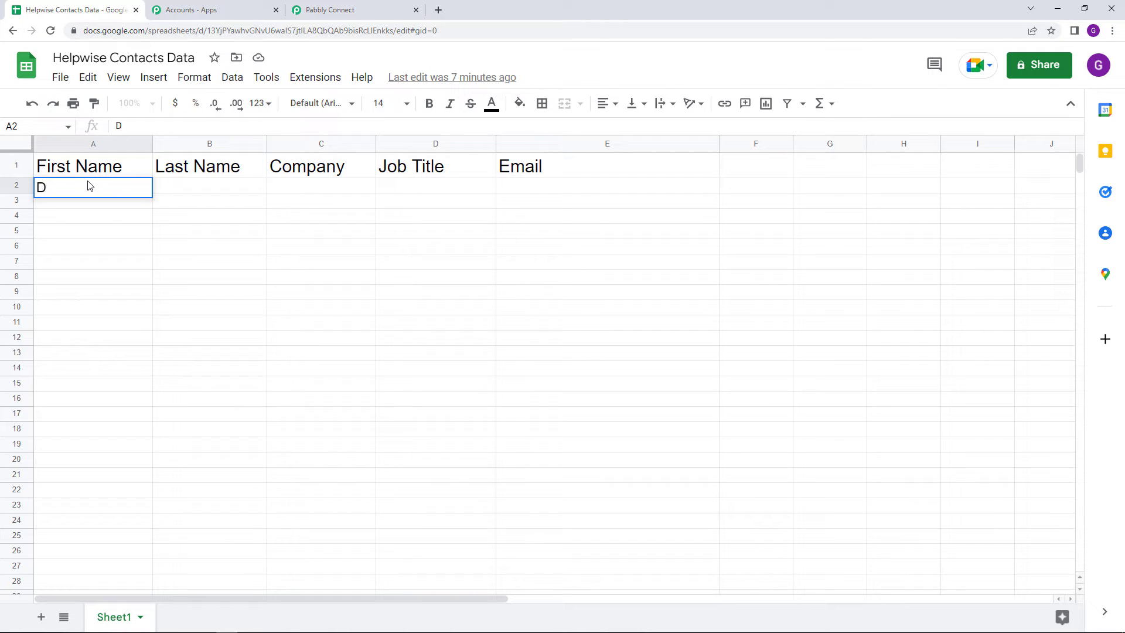
pyautogui.write('ummy')
pyautogui.click(179, 189)
pyautogui.write('De')
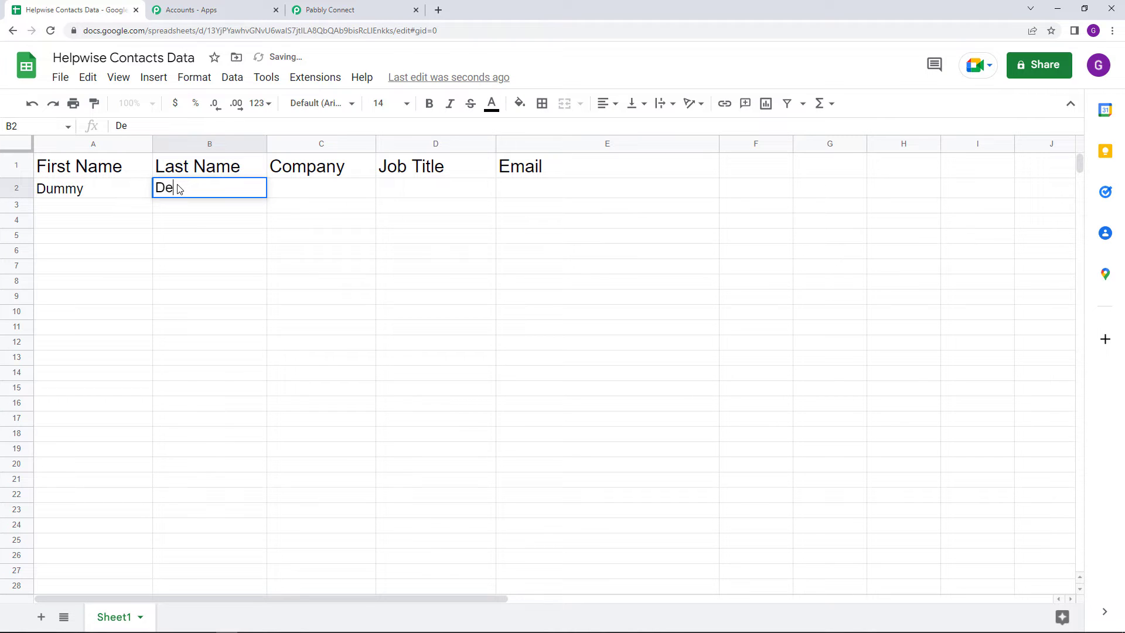
pyautogui.press('BackSpace')
pyautogui.write('ata')
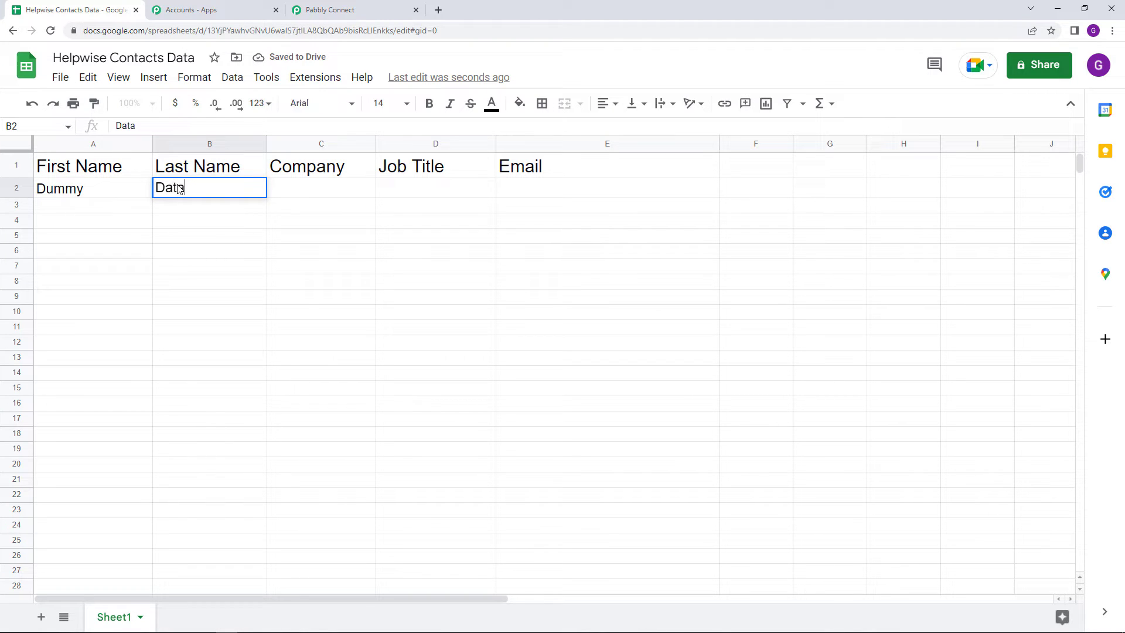
pyautogui.click(292, 193)
# Fill in Company XYZ, Job Title Accountant and a sample email to complete row 2.
pyautogui.write('X')
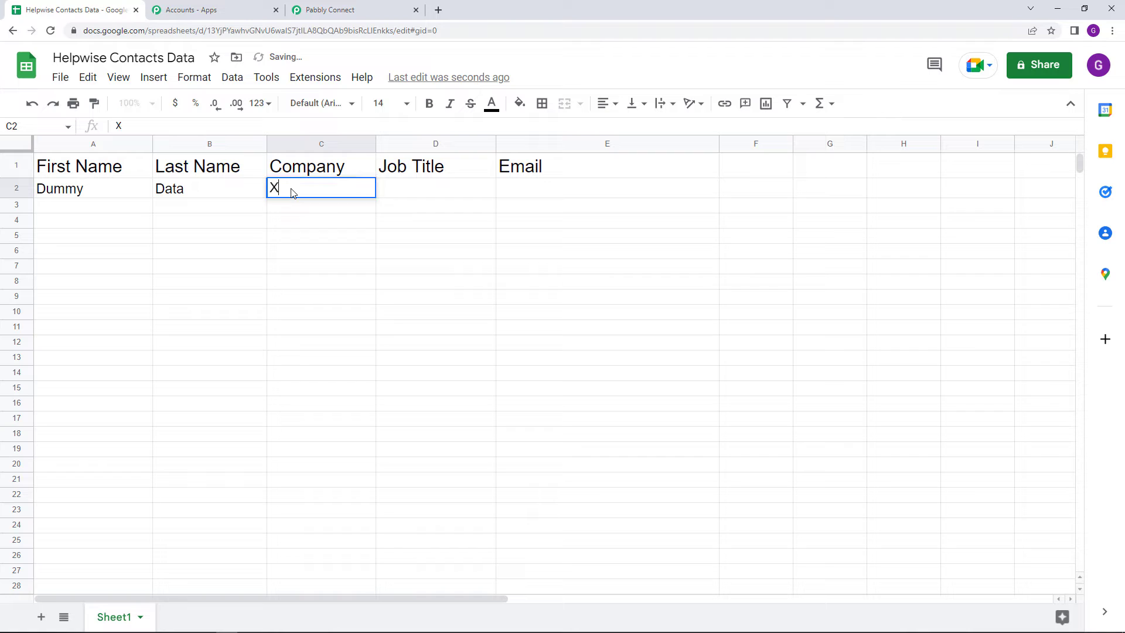
pyautogui.write('YZ')
pyautogui.click(440, 189)
pyautogui.write('Acco')
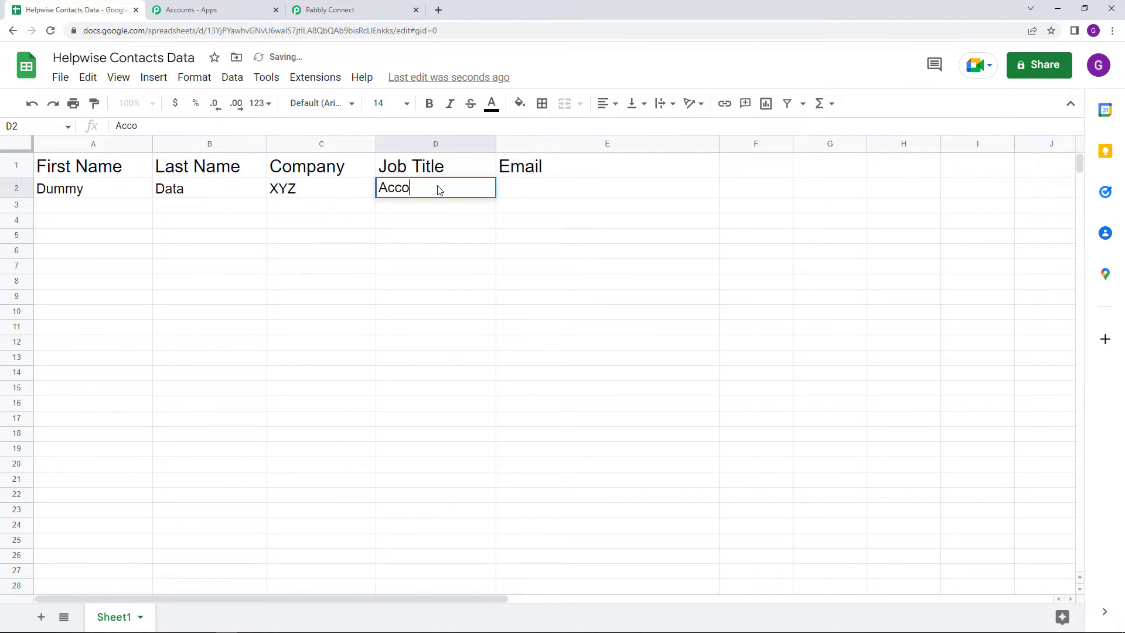
pyautogui.write('untant')
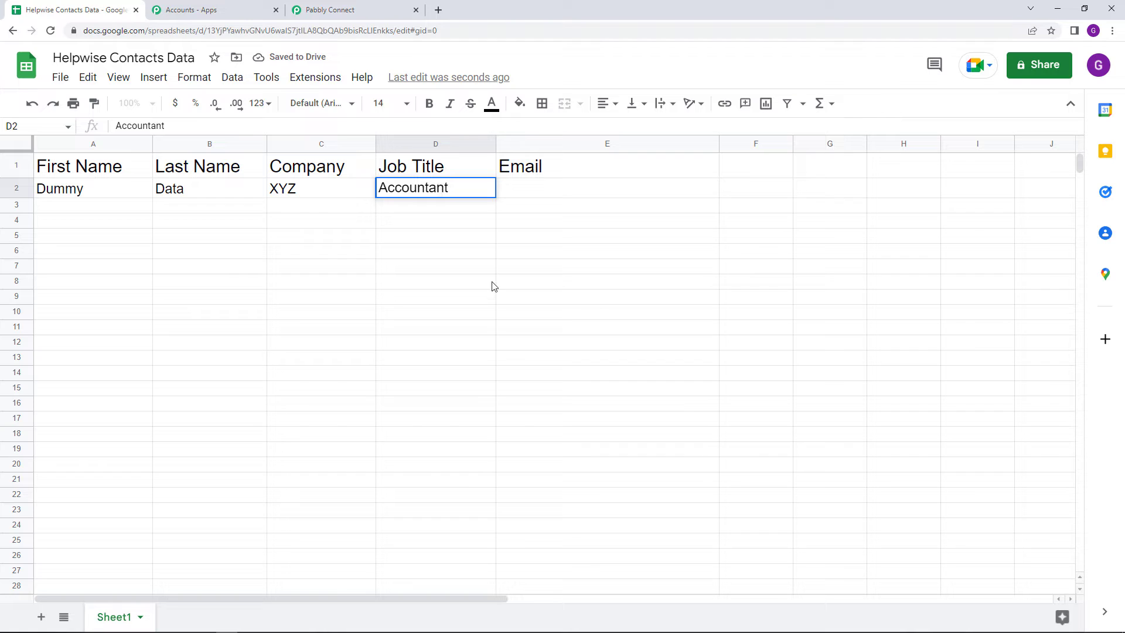
pyautogui.click(560, 194)
pyautogui.write('du')
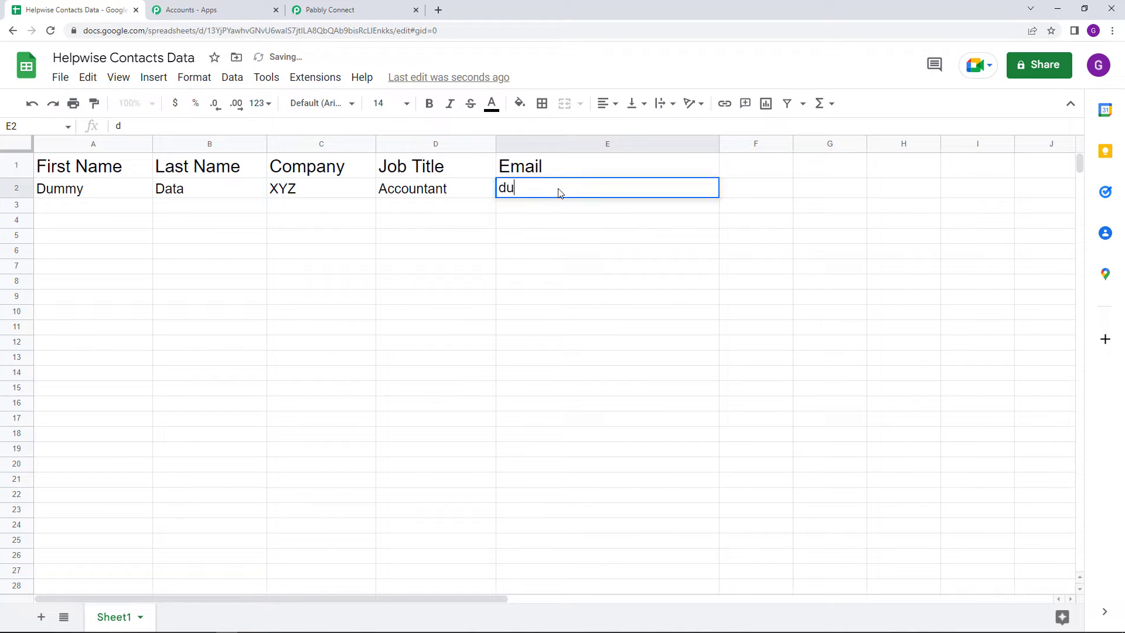
pyautogui.write('mmyda')
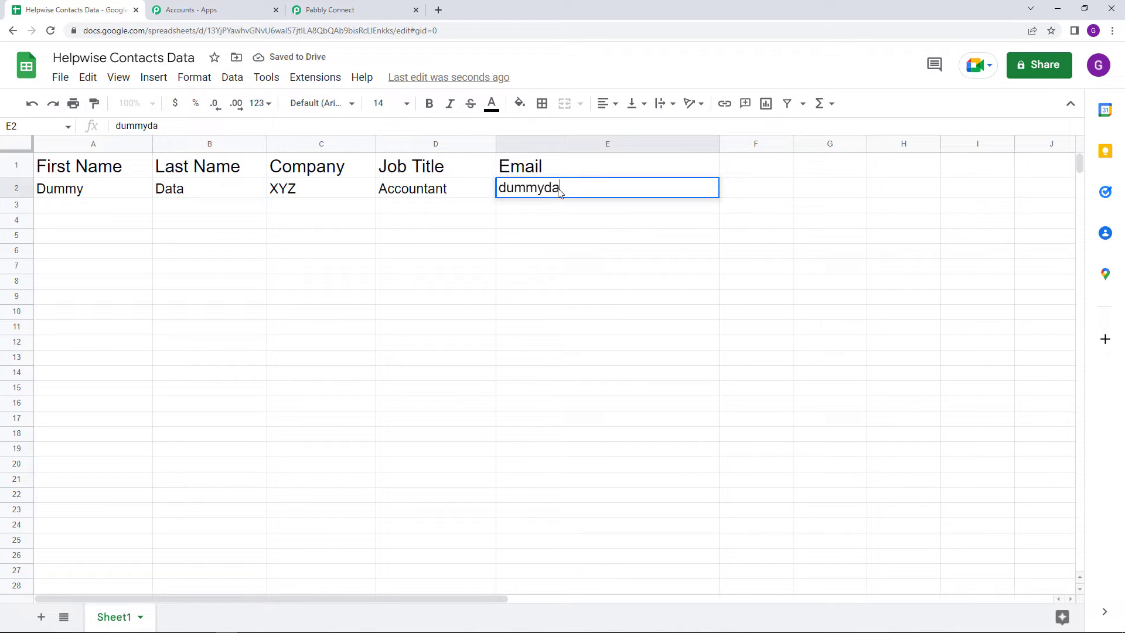
pyautogui.write('ta@exa')
pyautogui.write('mpl')
pyautogui.press('BackSpace')
pyautogui.write('e')
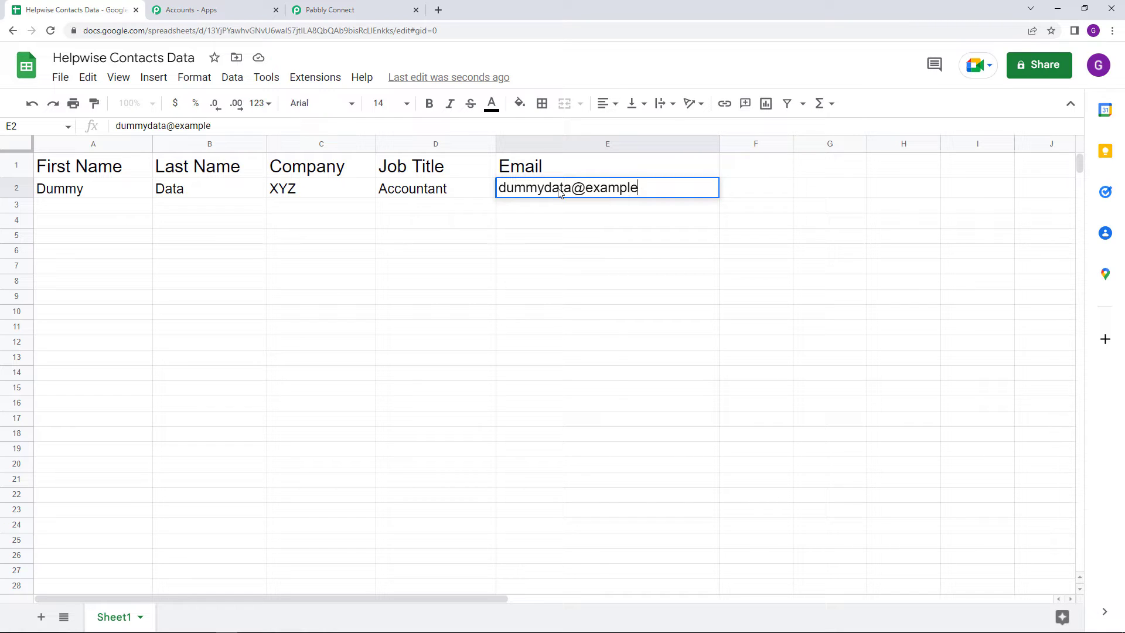
pyautogui.write('.com')
pyautogui.press('Return')
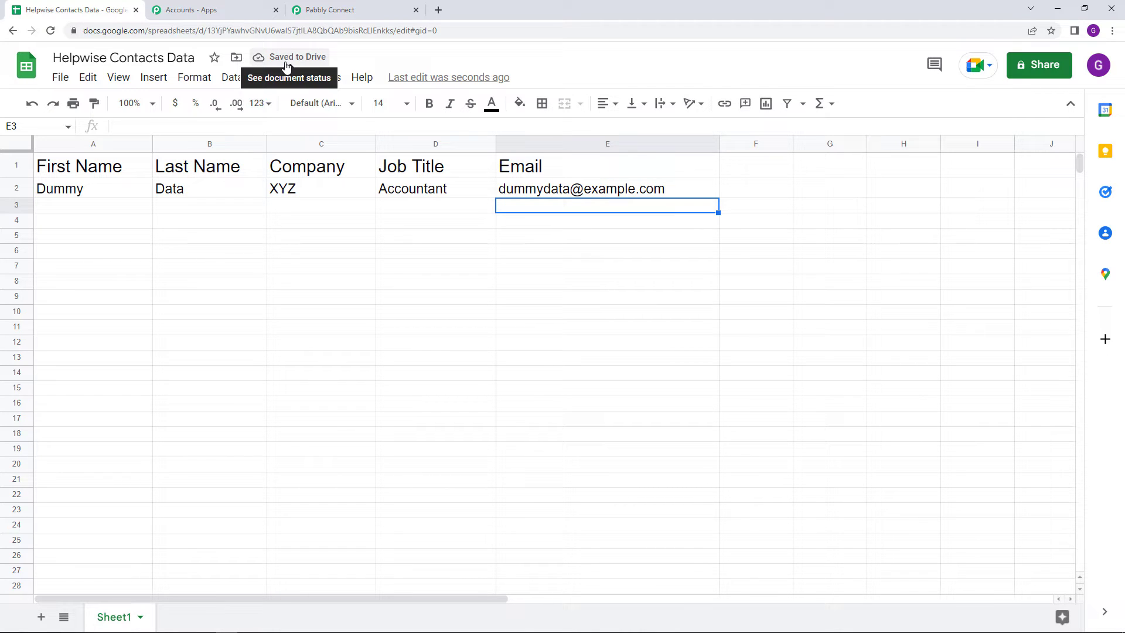
pyautogui.click(330, 10)
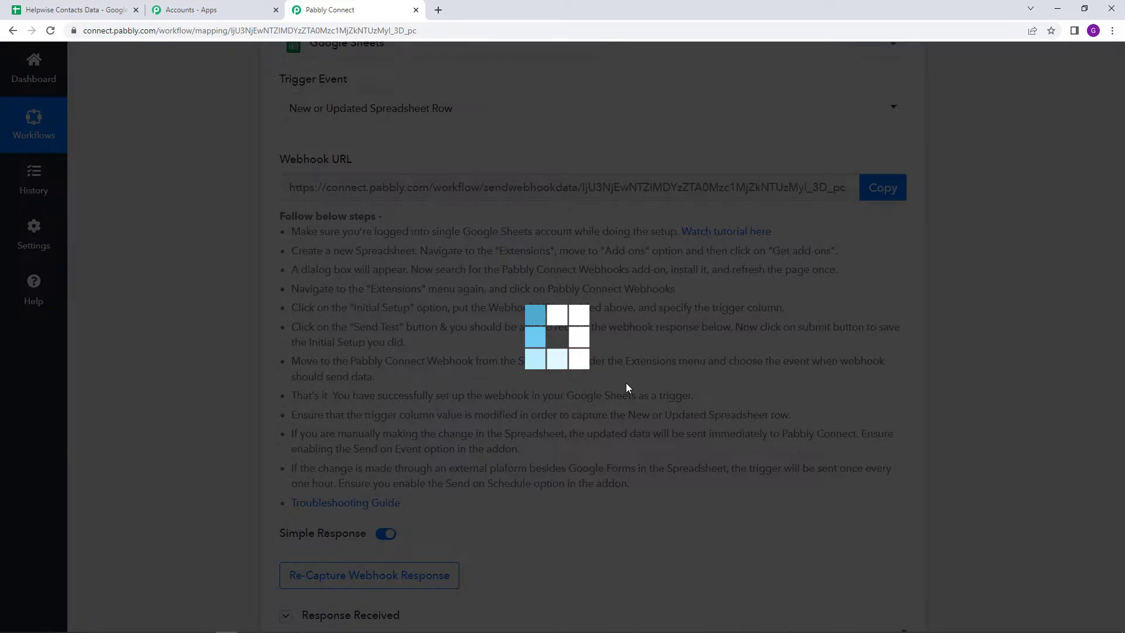
# Review the captured values Dummy, Data, XYZ and Accountant in the trigger response.
pyautogui.scroll(-3, 624, 387)
pyautogui.scroll(-3, 630, 356)
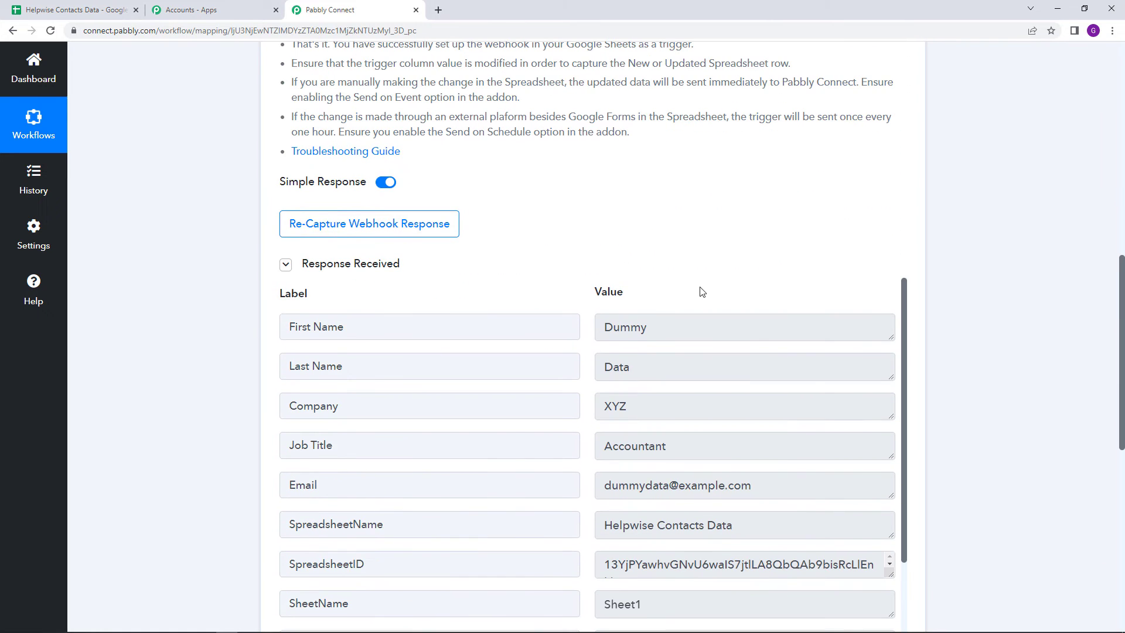
pyautogui.scroll(-2, 702, 291)
pyautogui.scroll(-2, 1079, 338)
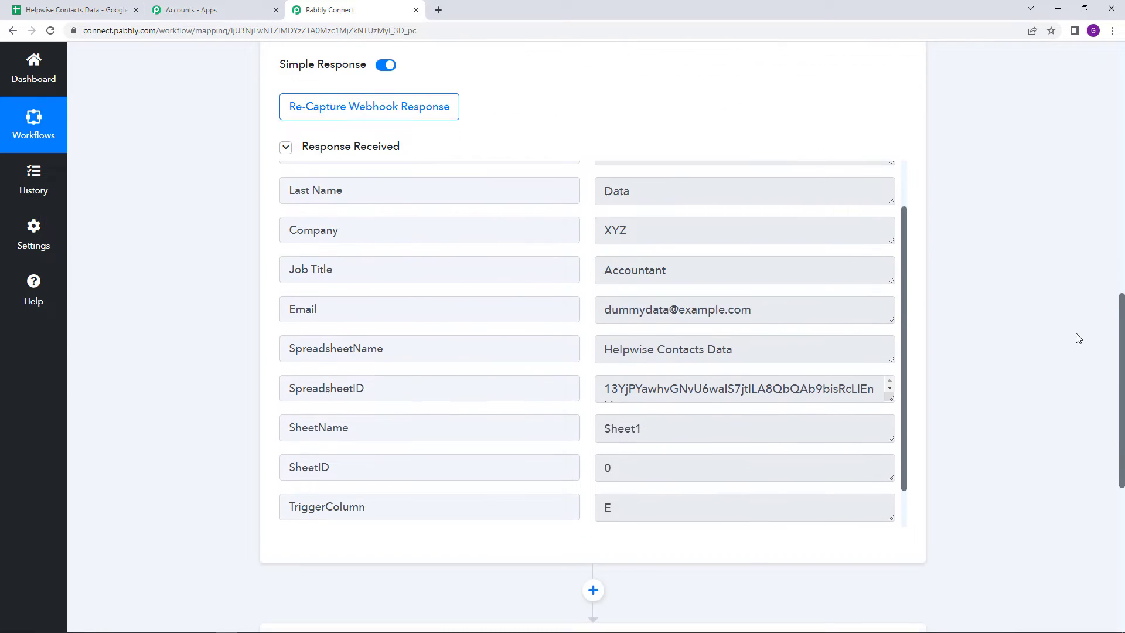
pyautogui.scroll(1, 624, 228)
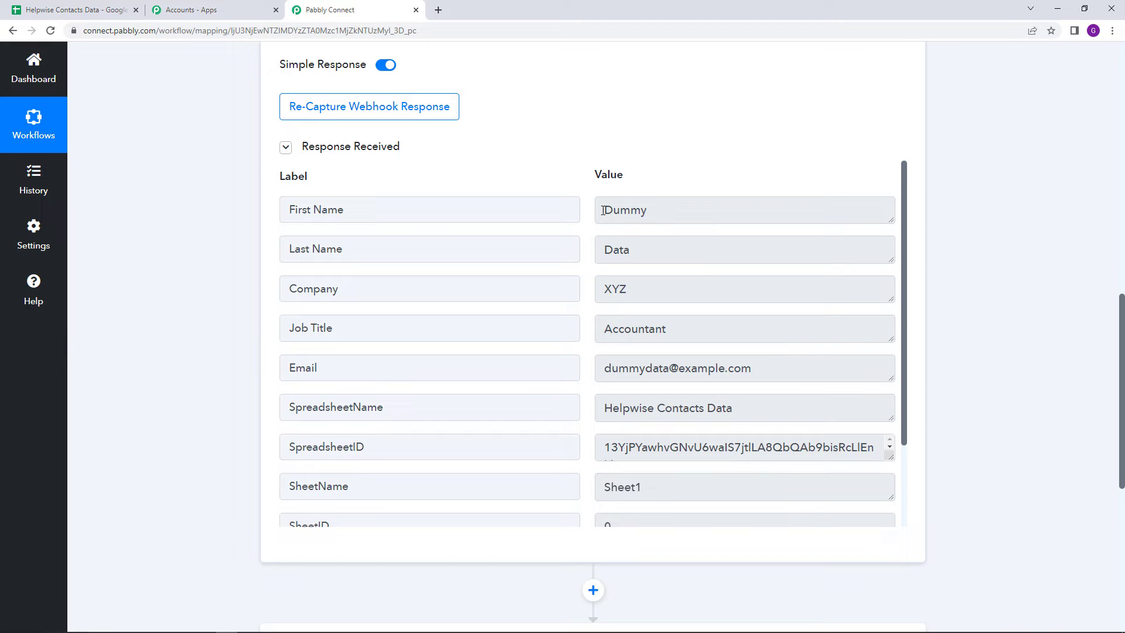
pyautogui.moveTo(604, 211); pyautogui.dragTo(683, 216)
pyautogui.moveTo(606, 251); pyautogui.dragTo(642, 255)
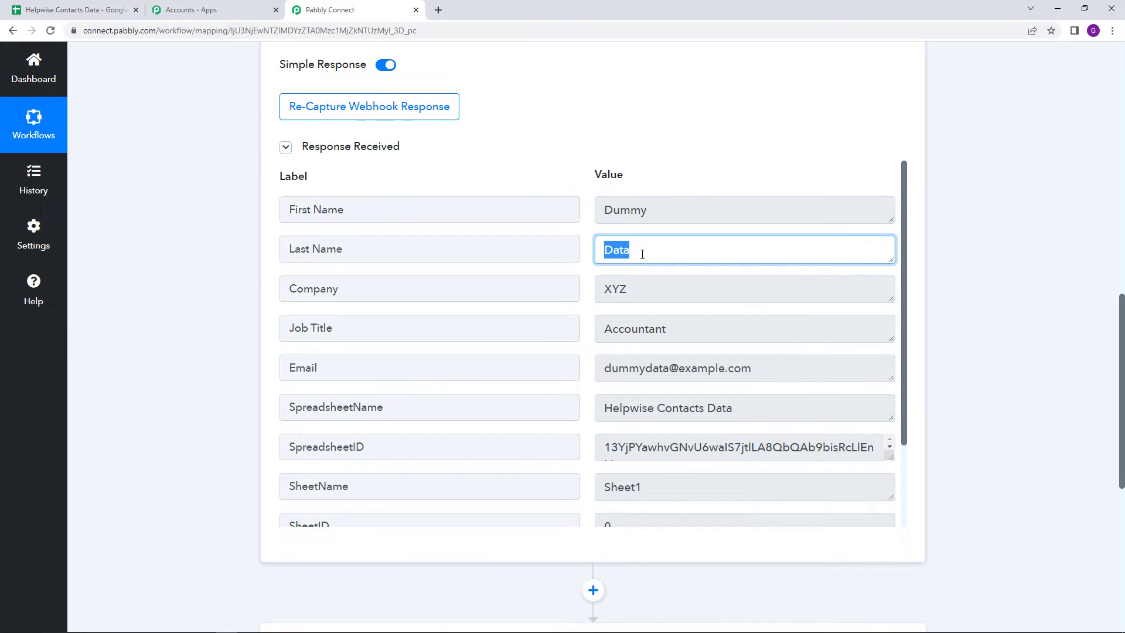
pyautogui.moveTo(607, 289); pyautogui.dragTo(628, 290)
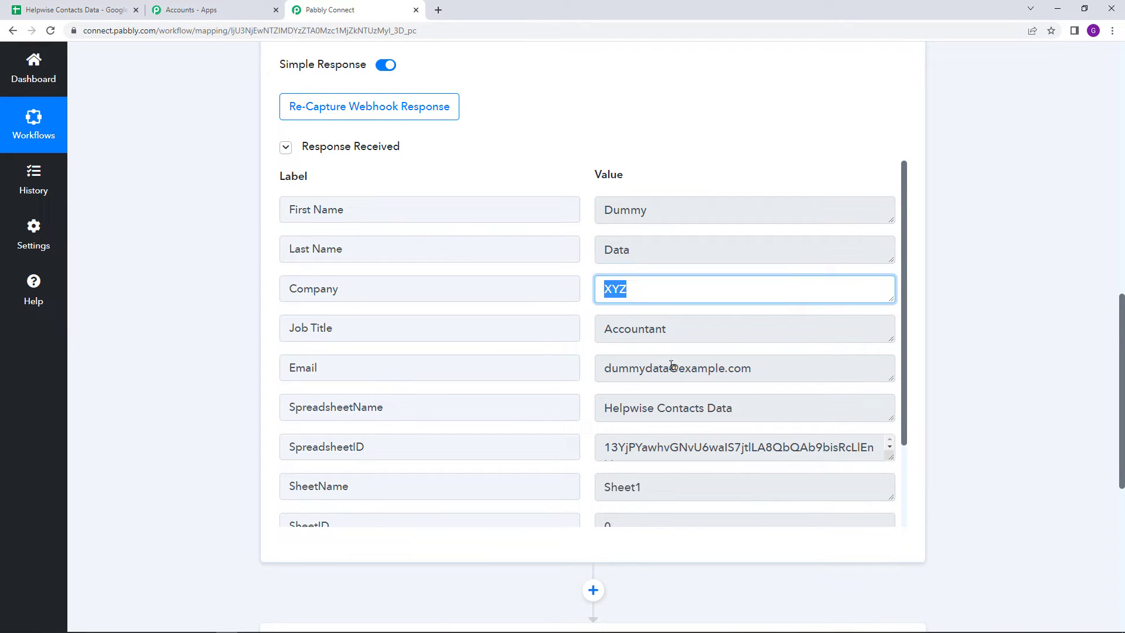
pyautogui.moveTo(604, 329); pyautogui.dragTo(670, 332)
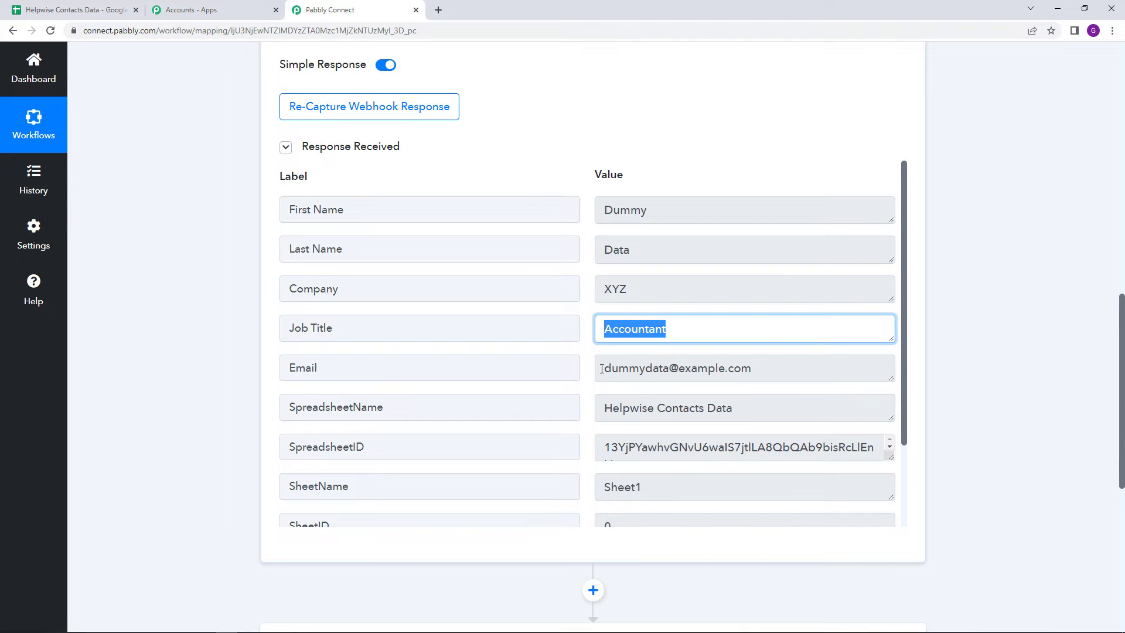
pyautogui.moveTo(602, 369); pyautogui.dragTo(774, 367)
# Check the captured spreadsheet name and scroll down to the Action step.
pyautogui.scroll(-1, 754, 376)
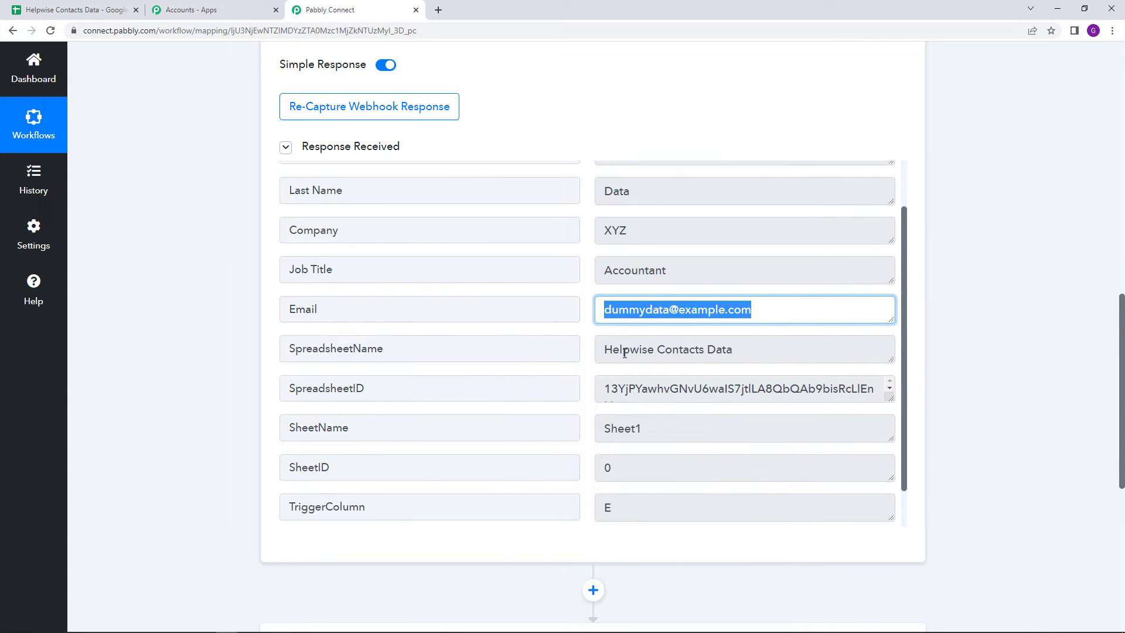
pyautogui.moveTo(606, 348); pyautogui.dragTo(691, 350)
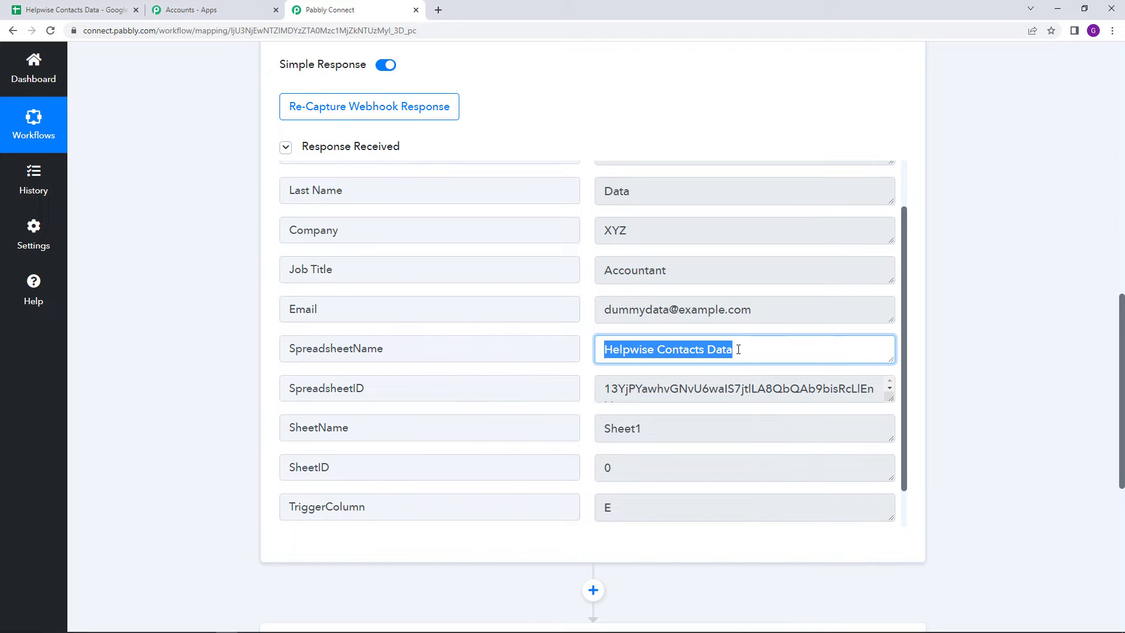
pyautogui.scroll(4, 1038, 254)
pyautogui.scroll(3, 1023, 264)
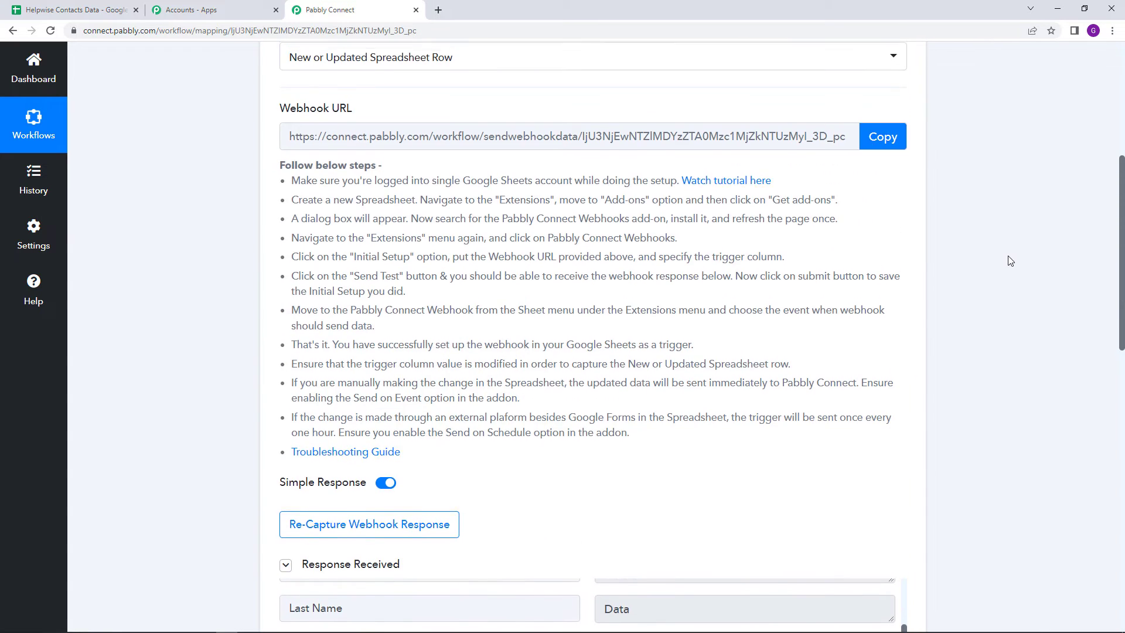
pyautogui.scroll(3, 1010, 260)
pyautogui.scroll(-4, 1008, 258)
pyautogui.scroll(-6, 1007, 261)
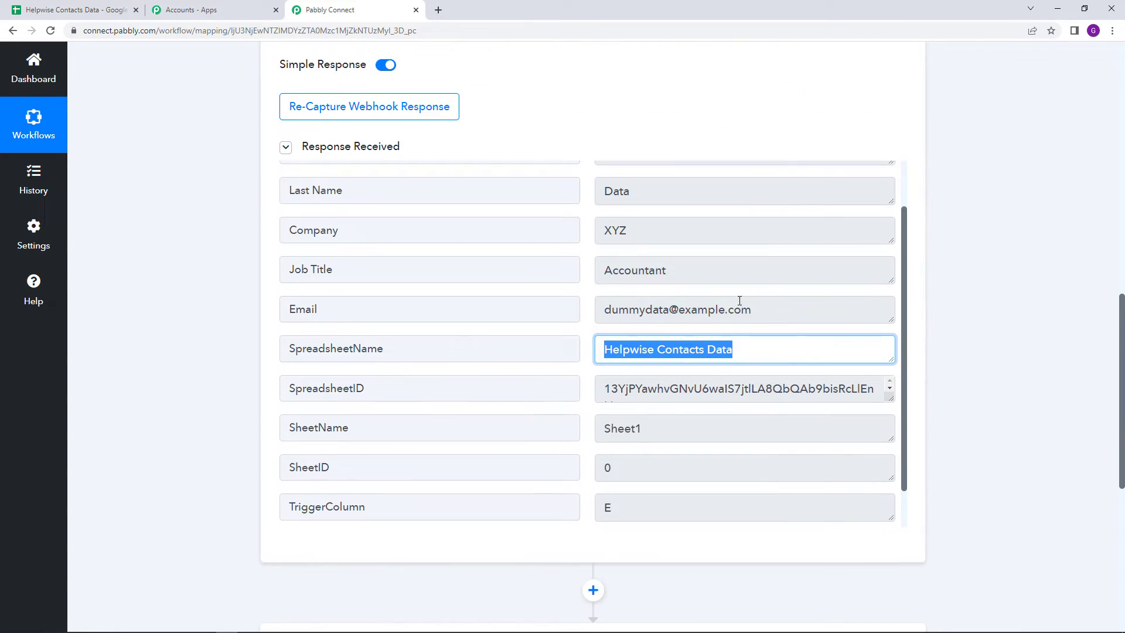
pyautogui.scroll(1, 569, 214)
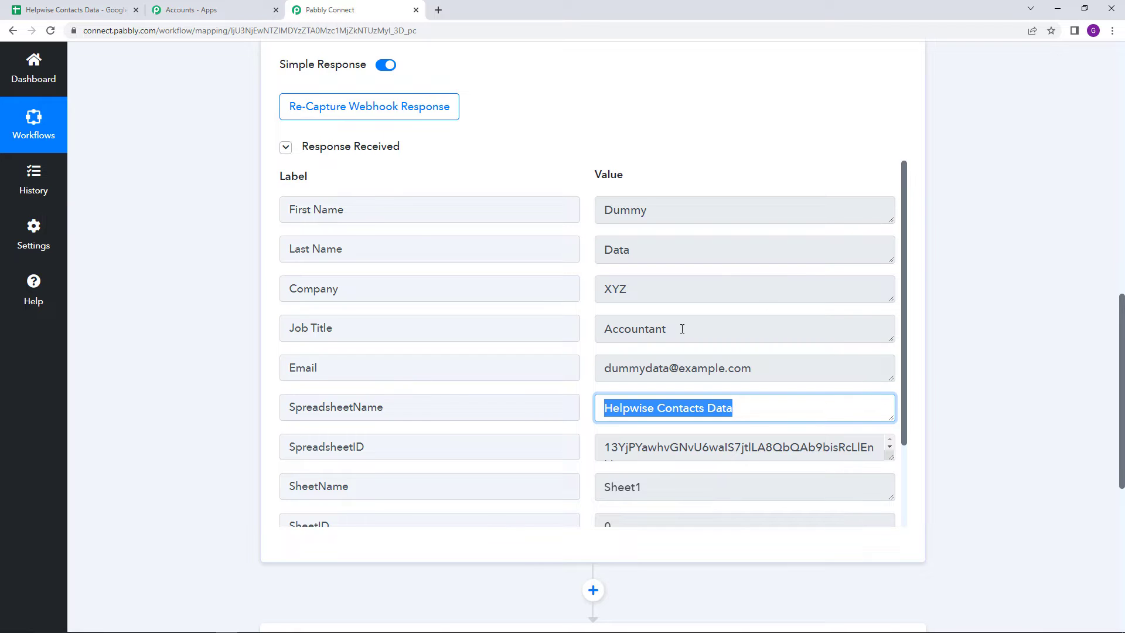
pyautogui.scroll(-2, 674, 328)
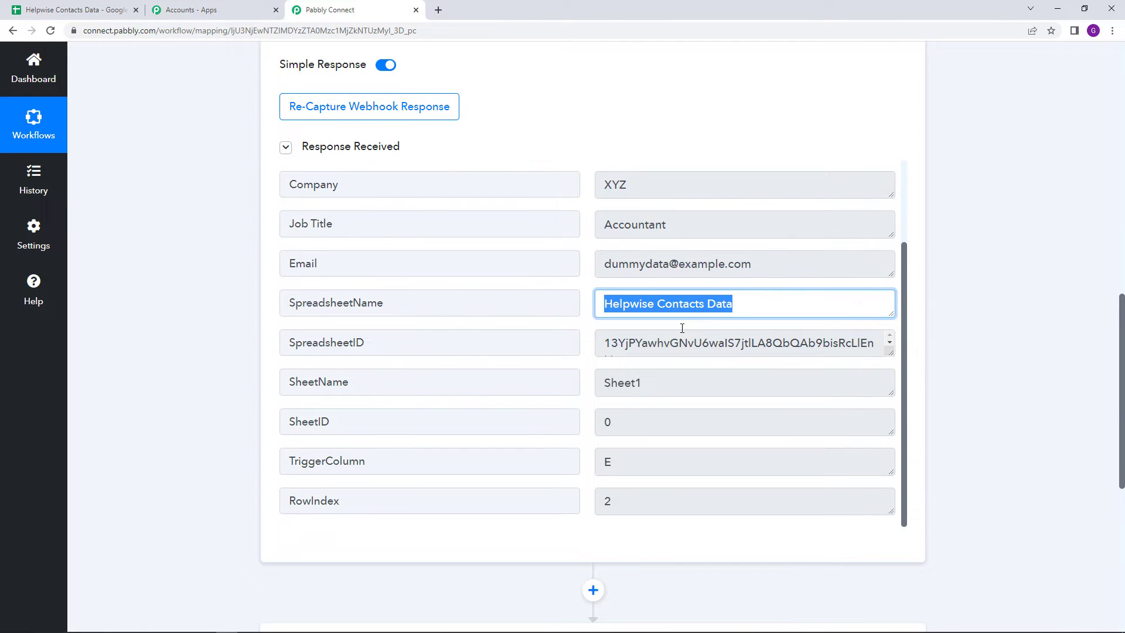
pyautogui.scroll(-5, 664, 376)
# Set the action step to the Helpwise app with the Create Contact event.
pyautogui.click(548, 319)
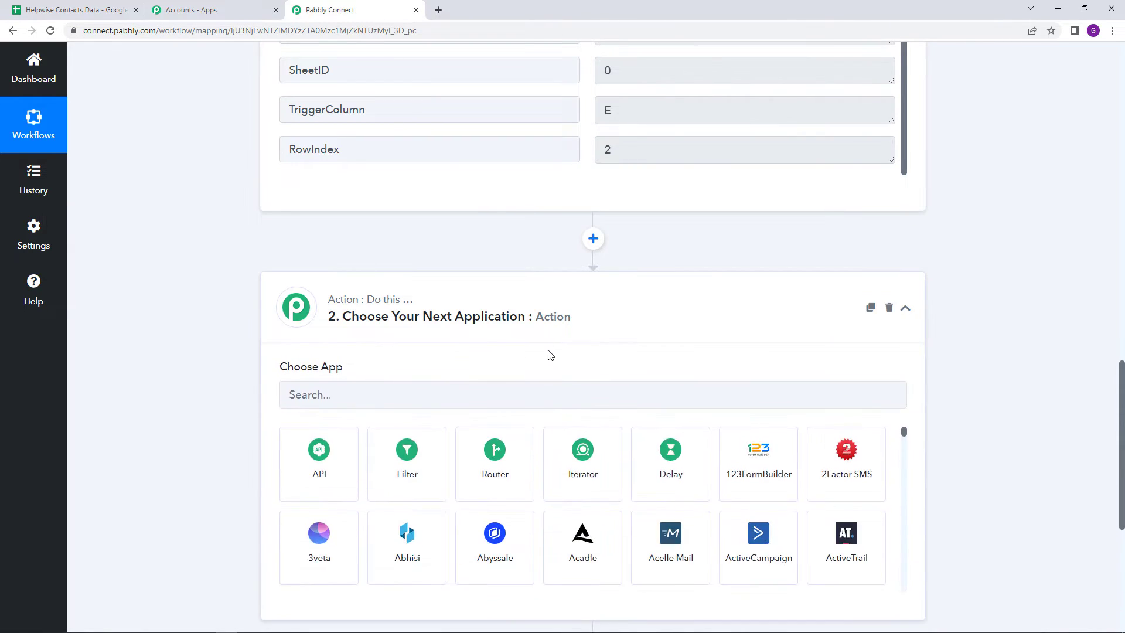
pyautogui.click(497, 270)
pyautogui.write('he')
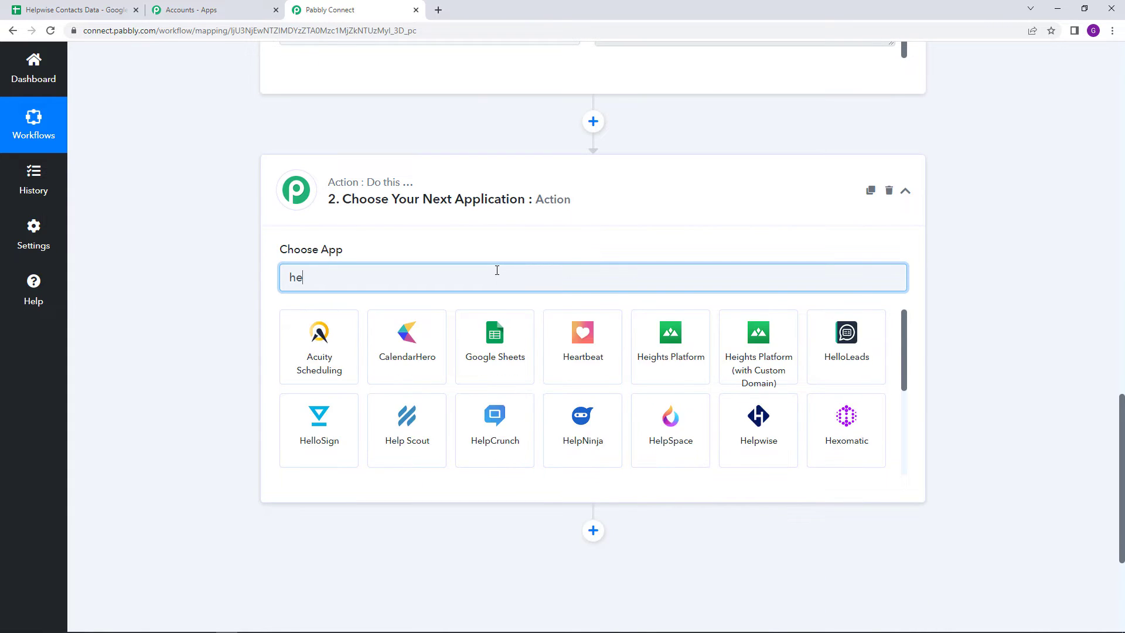
pyautogui.write('lp')
pyautogui.click(658, 356)
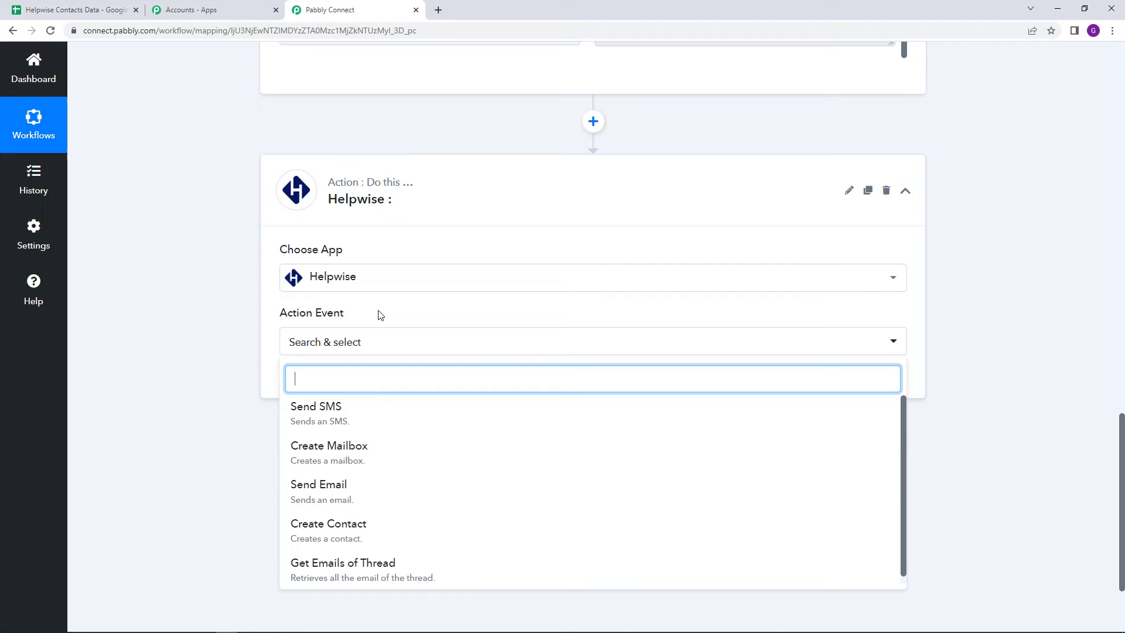
pyautogui.click(373, 313)
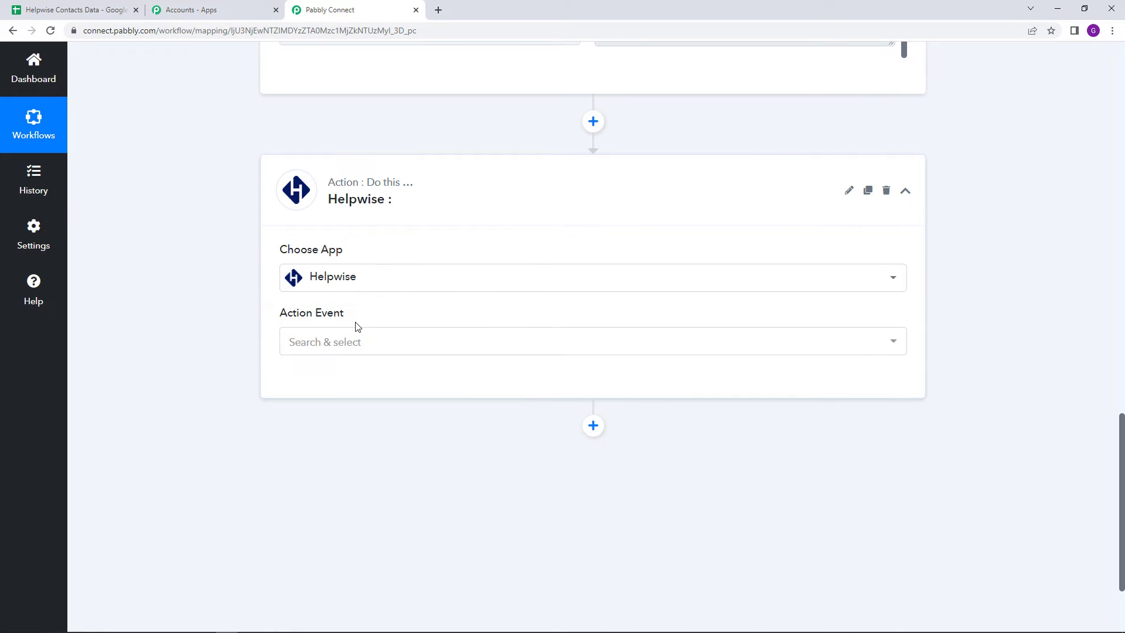
pyautogui.click(429, 349)
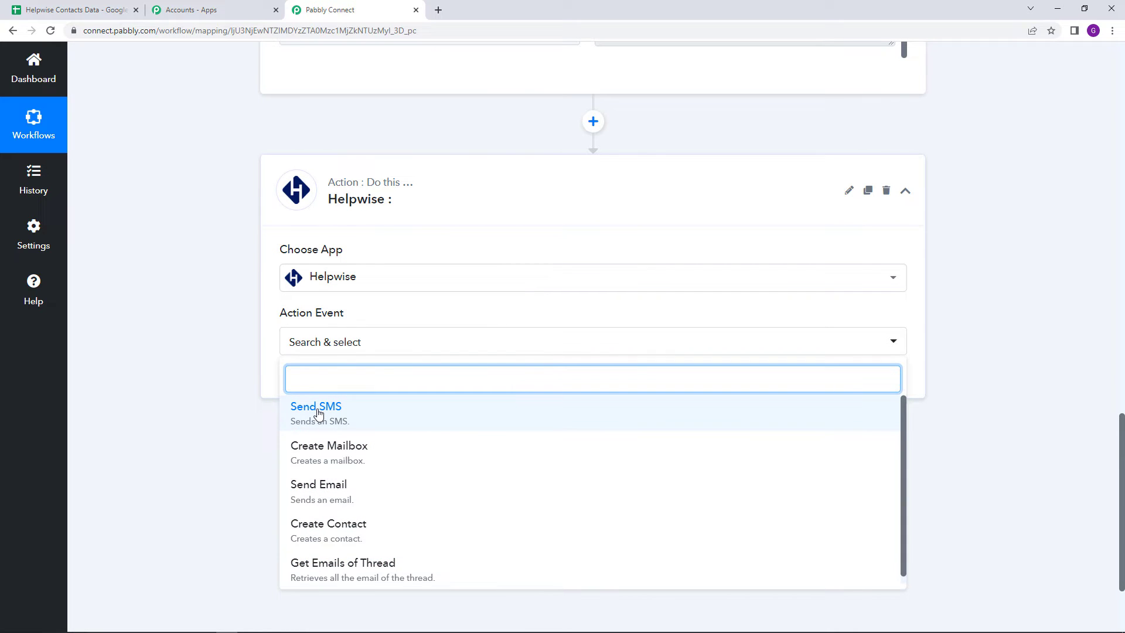
pyautogui.click(347, 537)
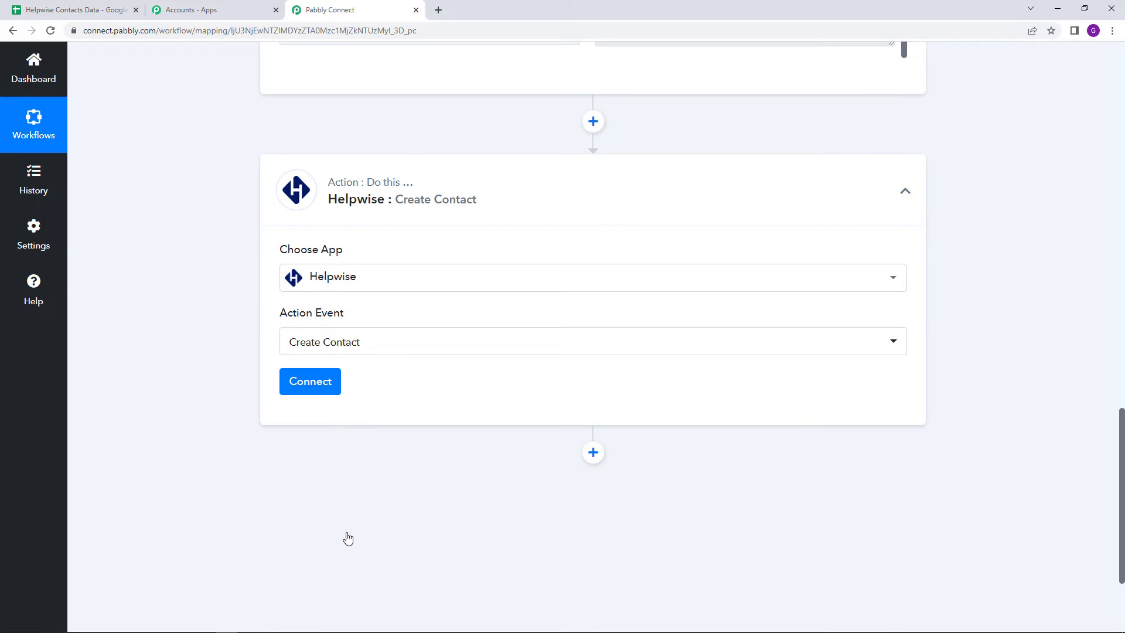
# Add a new Helpwise connection and open its API key page in a new tab.
pyautogui.click(315, 384)
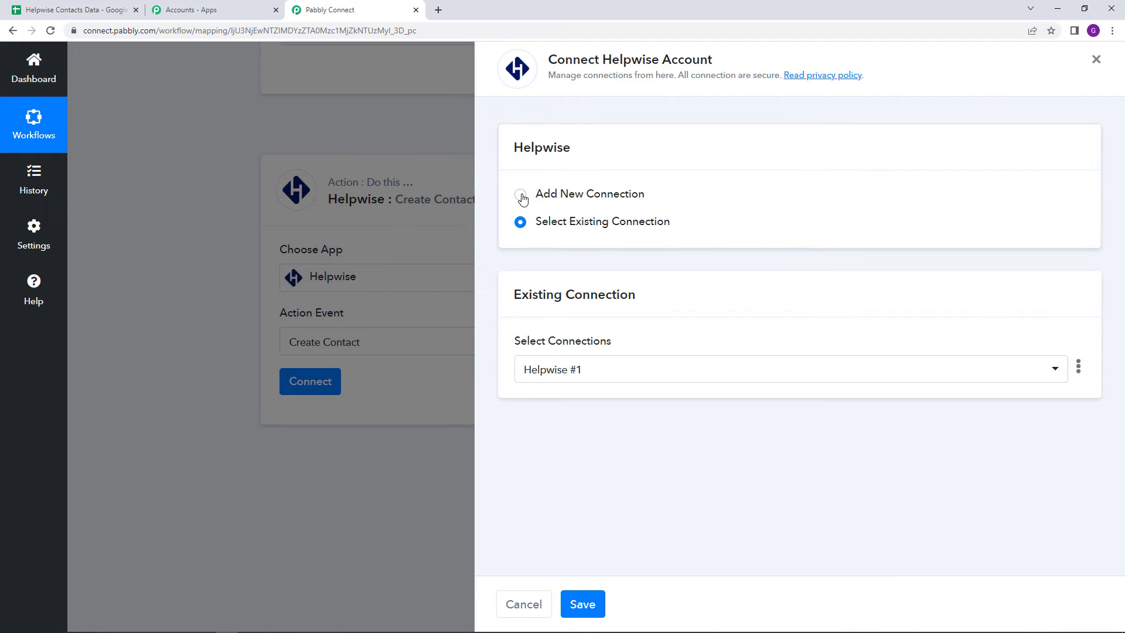
pyautogui.click(521, 195)
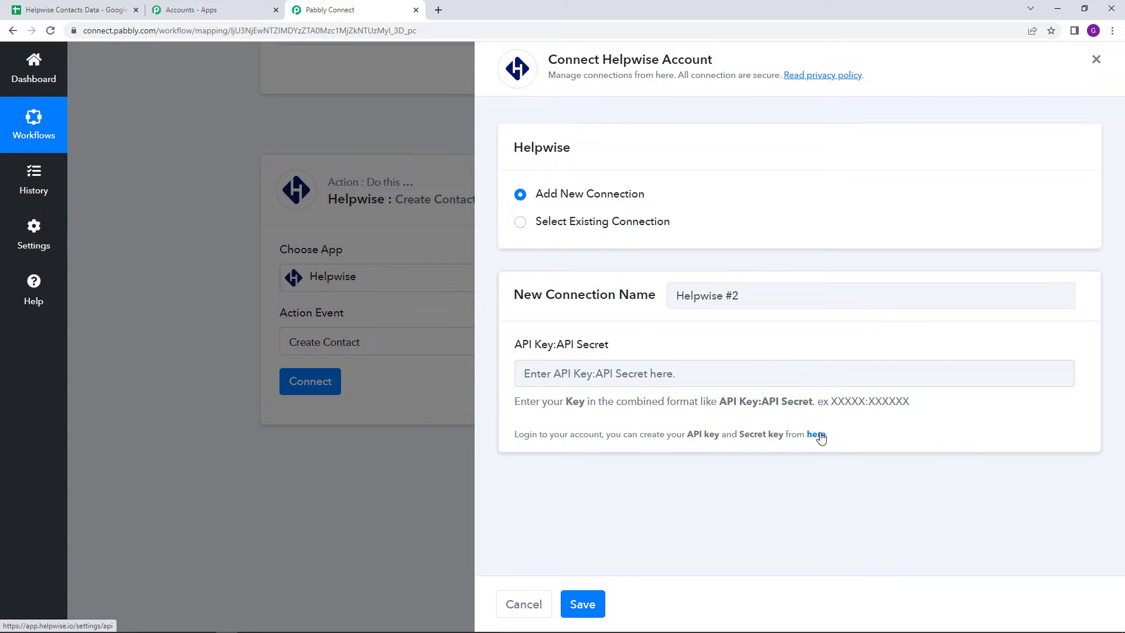
pyautogui.rightClick(822, 437)
# Paste the Helpwise API key into the connection field, followed by a colon.
pyautogui.click(846, 443)
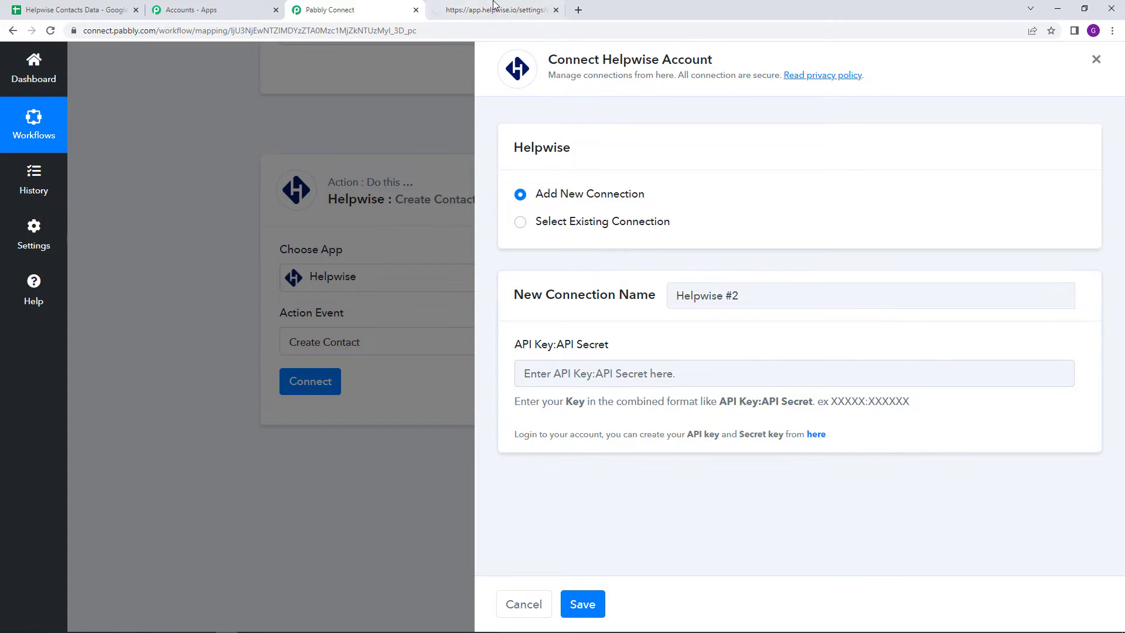
pyautogui.click(494, 10)
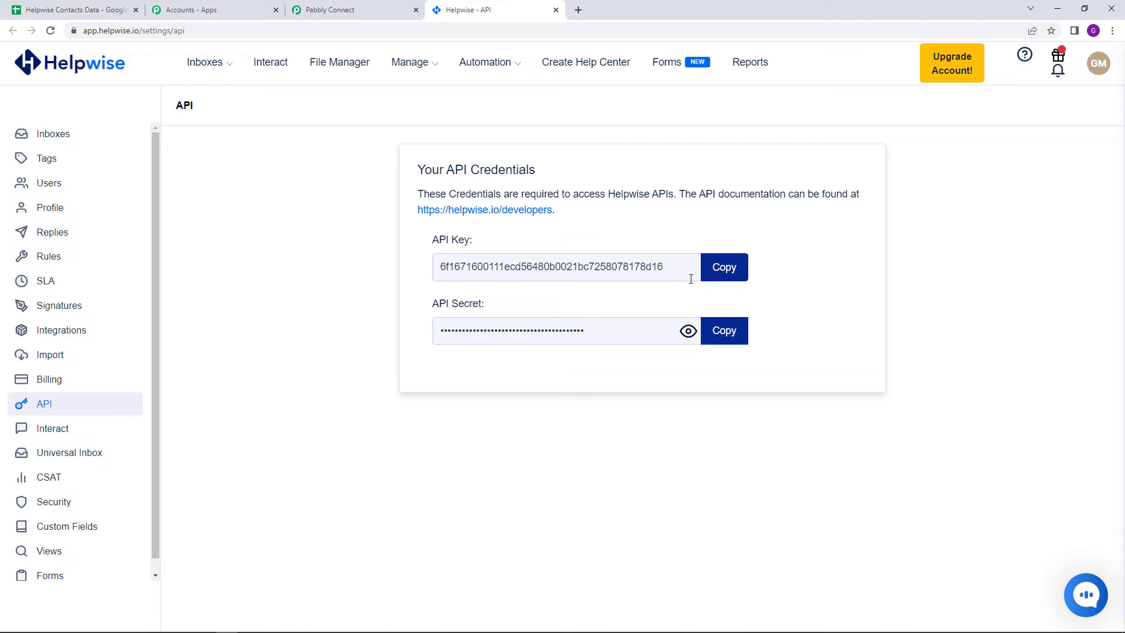
pyautogui.click(729, 276)
pyautogui.click(352, 8)
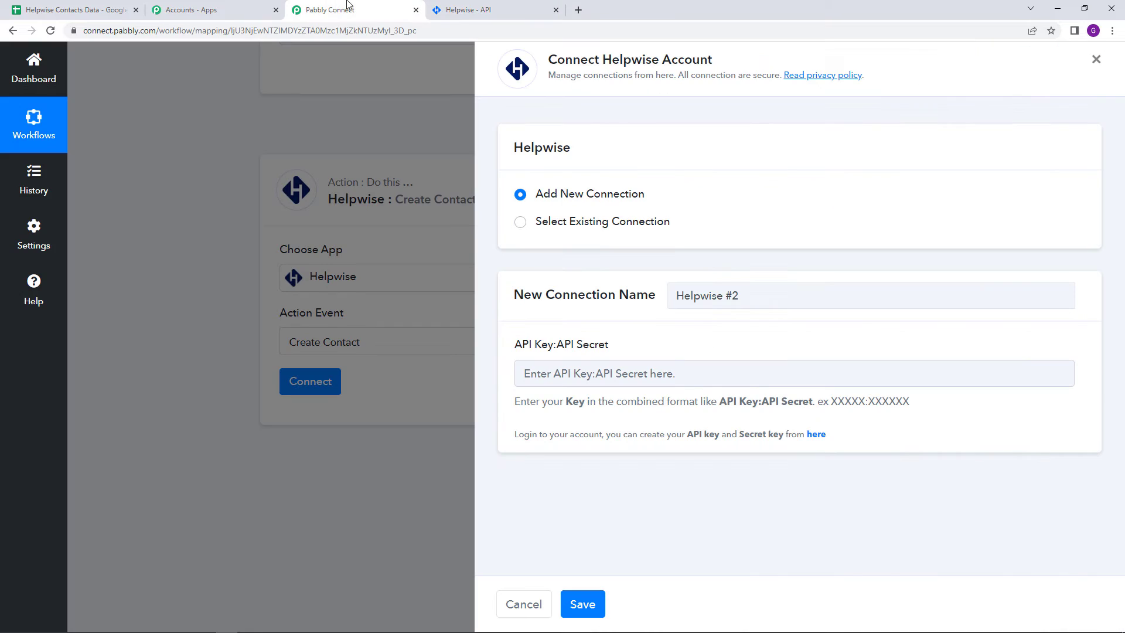
pyautogui.rightClick(592, 372)
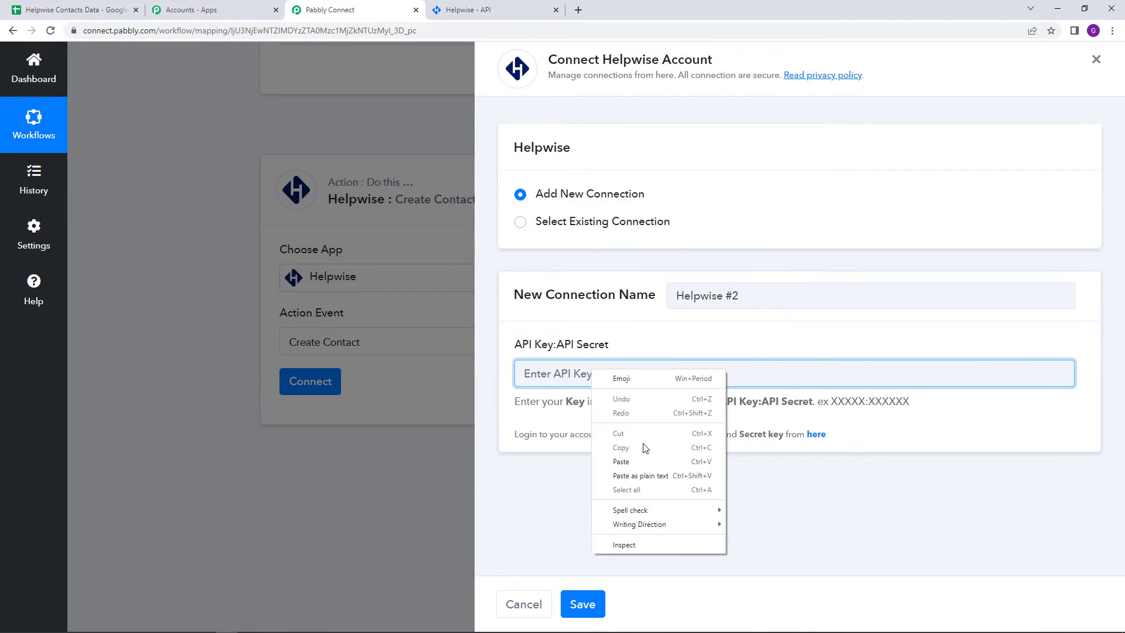
pyautogui.click(621, 462)
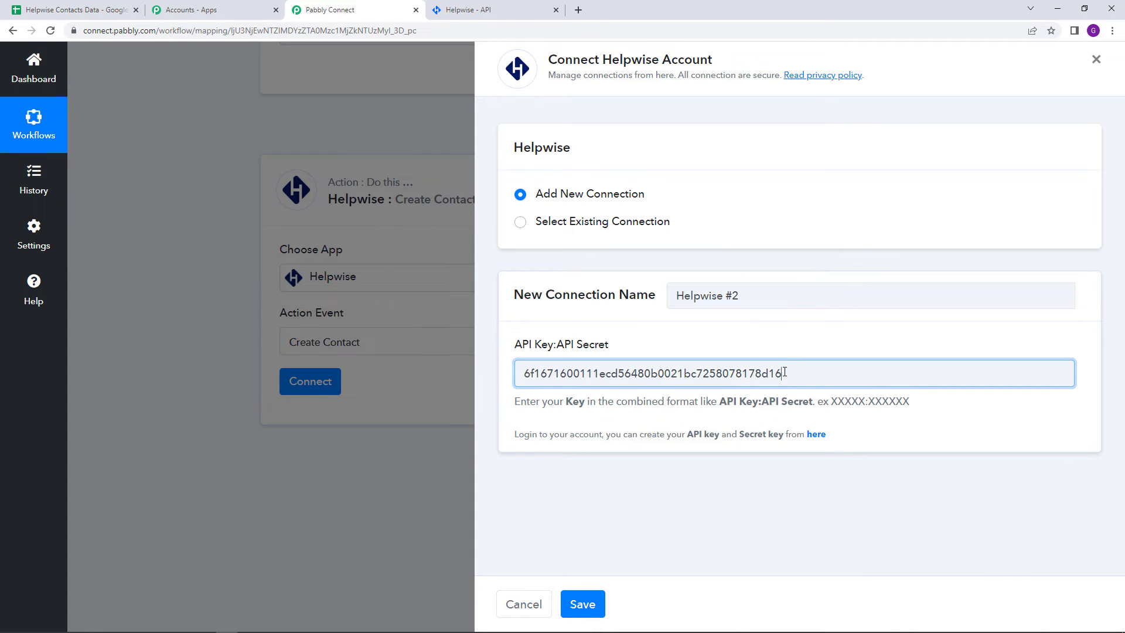
pyautogui.write(':')
pyautogui.press('BackSpace')
pyautogui.write(':')
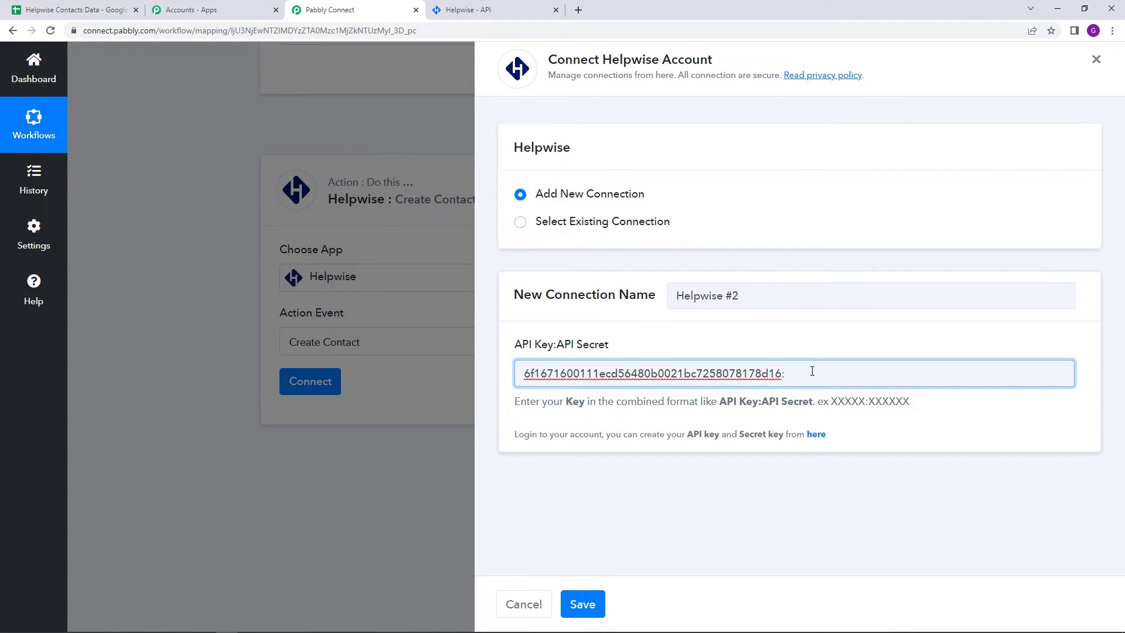
# Append the Helpwise API secret after the colon and save the connection.
pyautogui.click(500, 5)
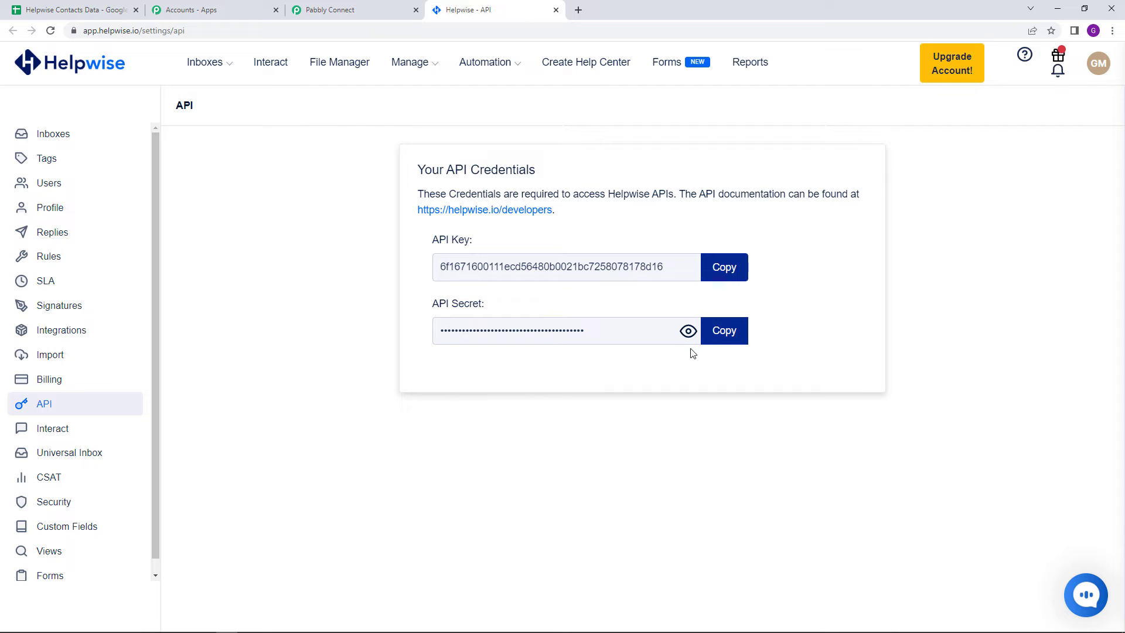
pyautogui.click(726, 334)
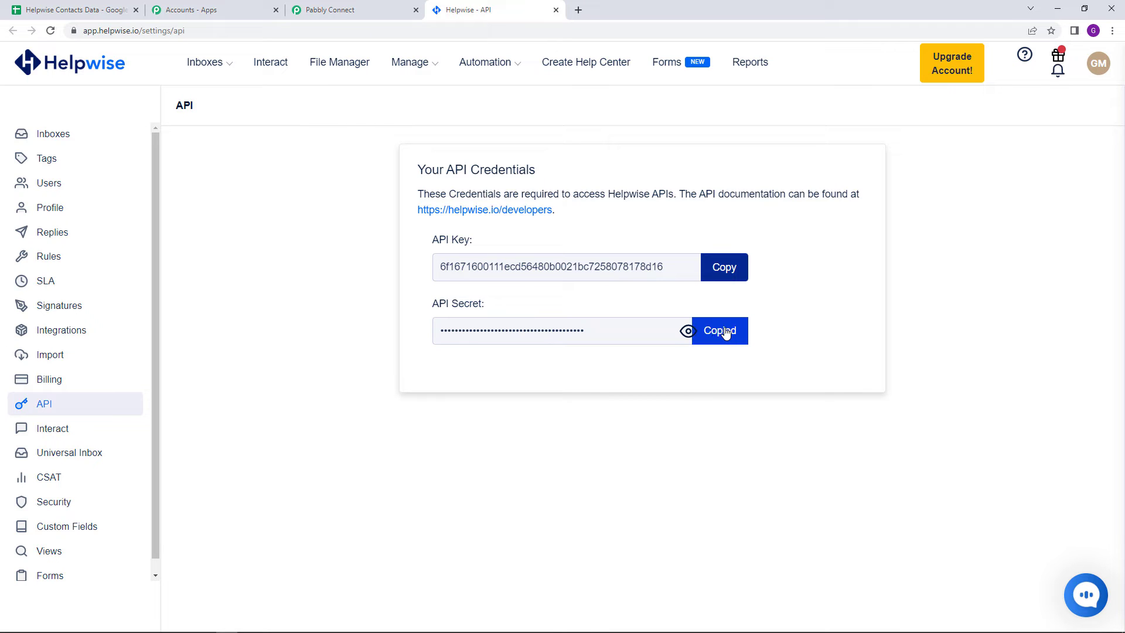
pyautogui.click(331, 10)
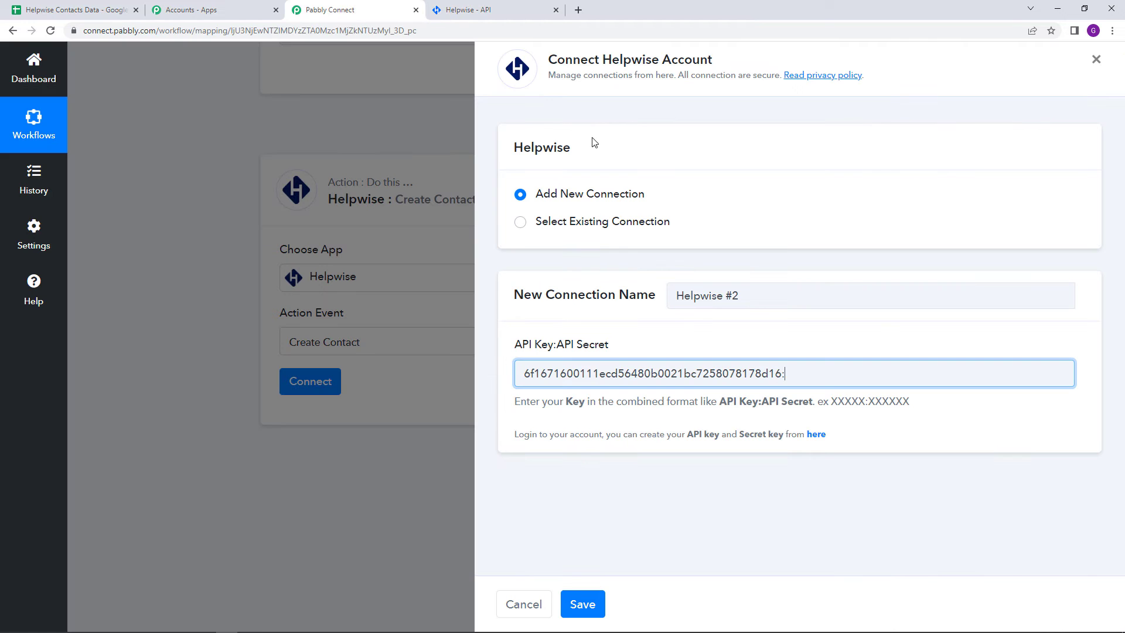
pyautogui.rightClick(837, 374)
pyautogui.click(885, 466)
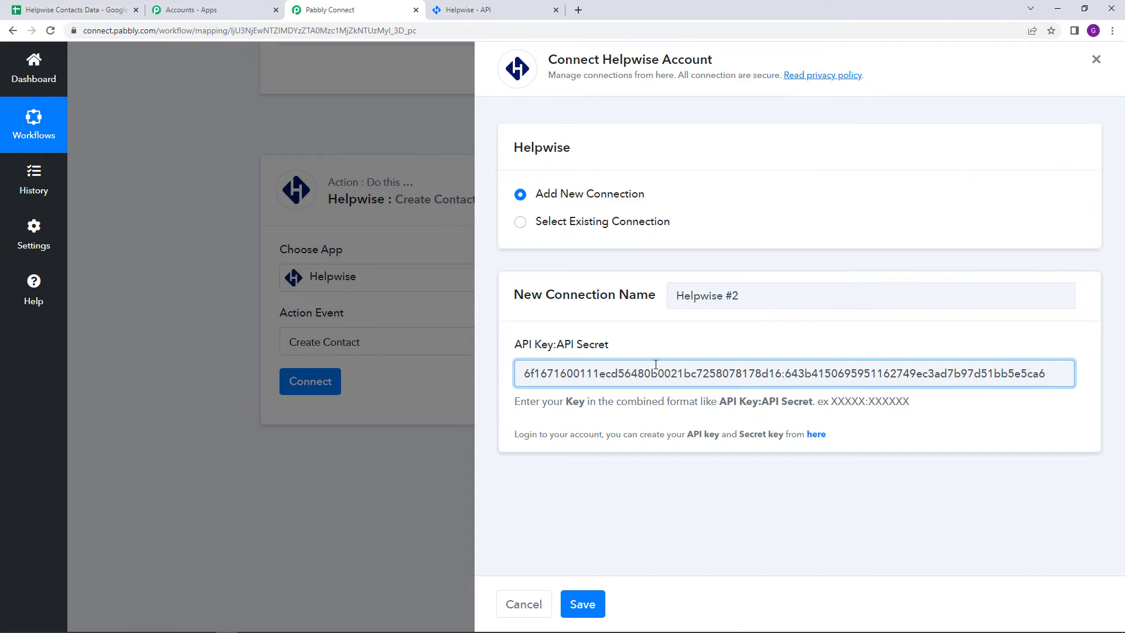
pyautogui.click(593, 612)
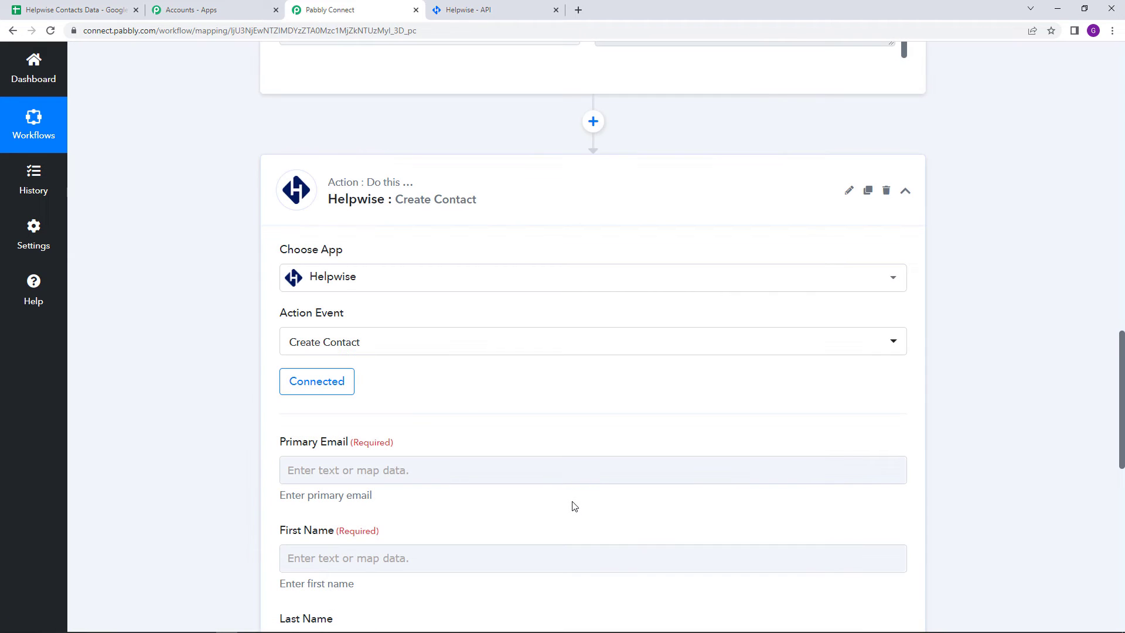
# Review the Primary Email, First Name, Last Name, Company Name and Job Title fields.
pyautogui.scroll(-3, 531, 503)
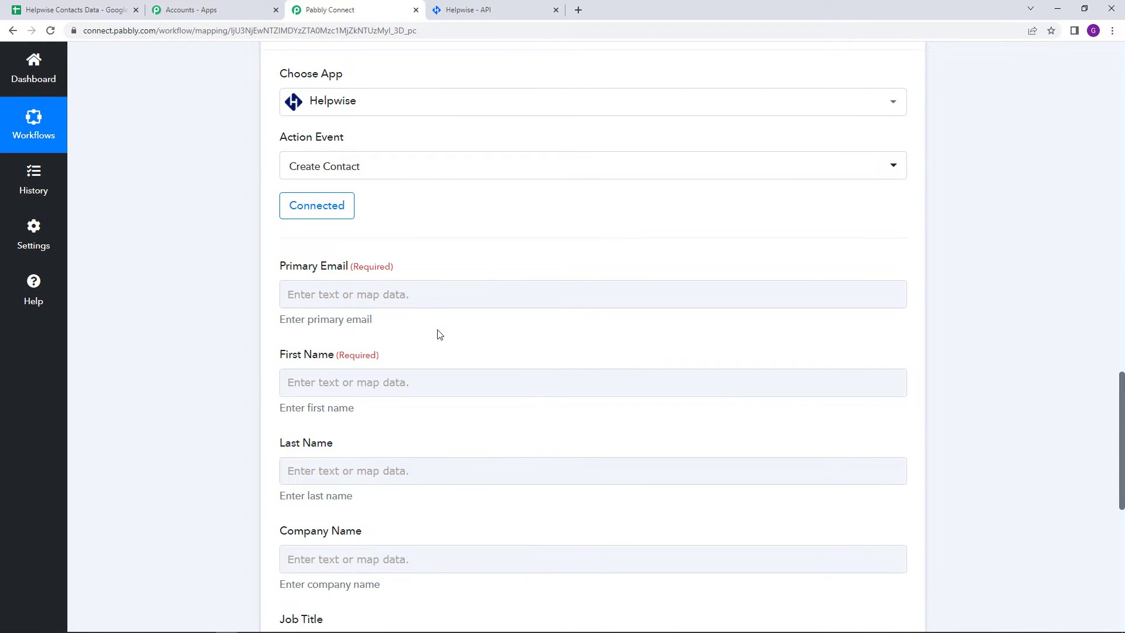
pyautogui.scroll(-3, 437, 332)
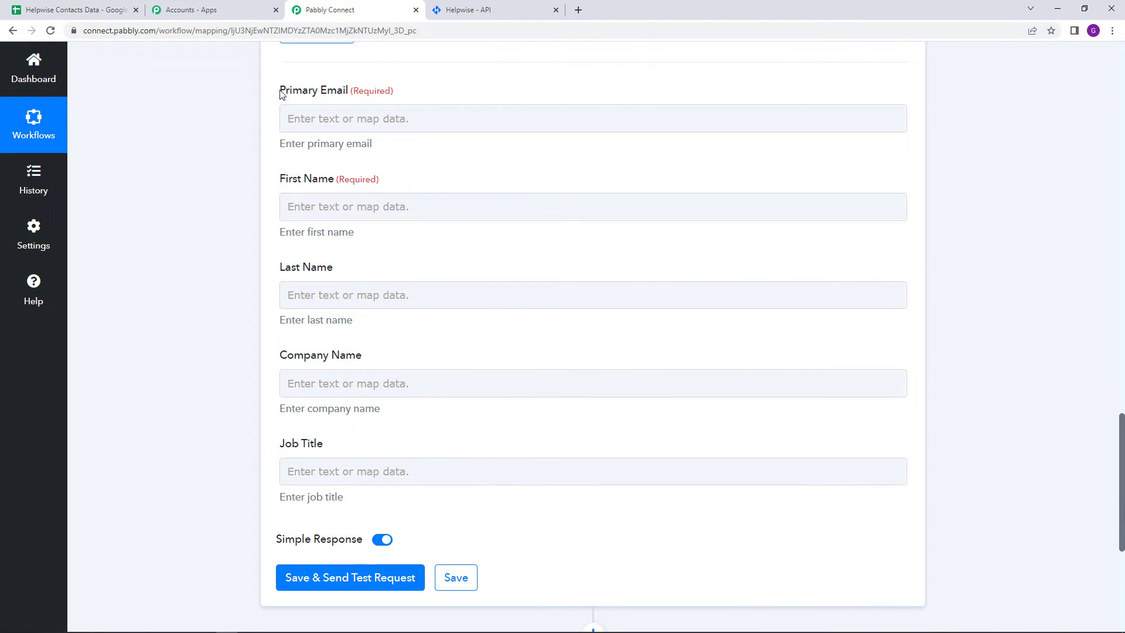
pyautogui.moveTo(280, 93); pyautogui.dragTo(350, 93)
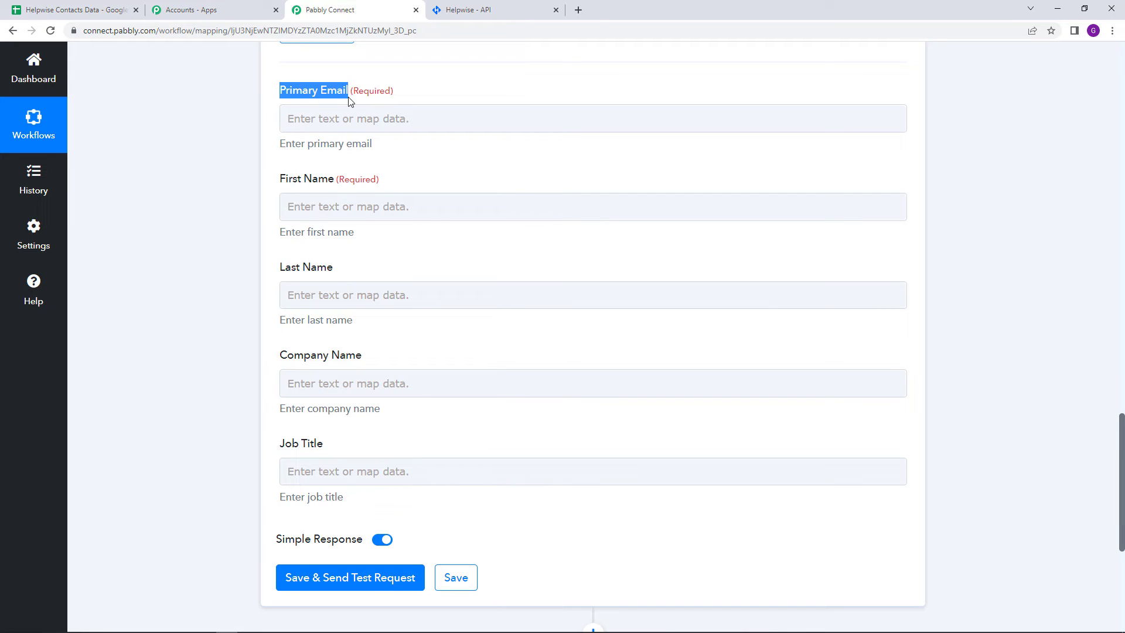
pyautogui.moveTo(285, 184); pyautogui.dragTo(322, 194)
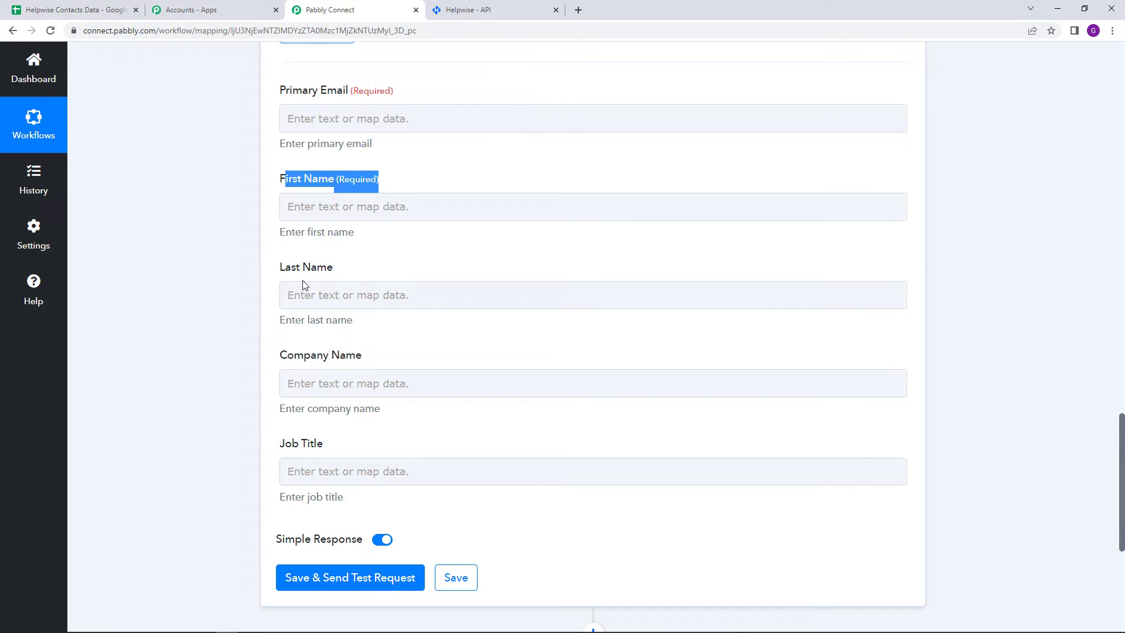
pyautogui.doubleClick(290, 267)
pyautogui.moveTo(280, 355); pyautogui.dragTo(362, 356)
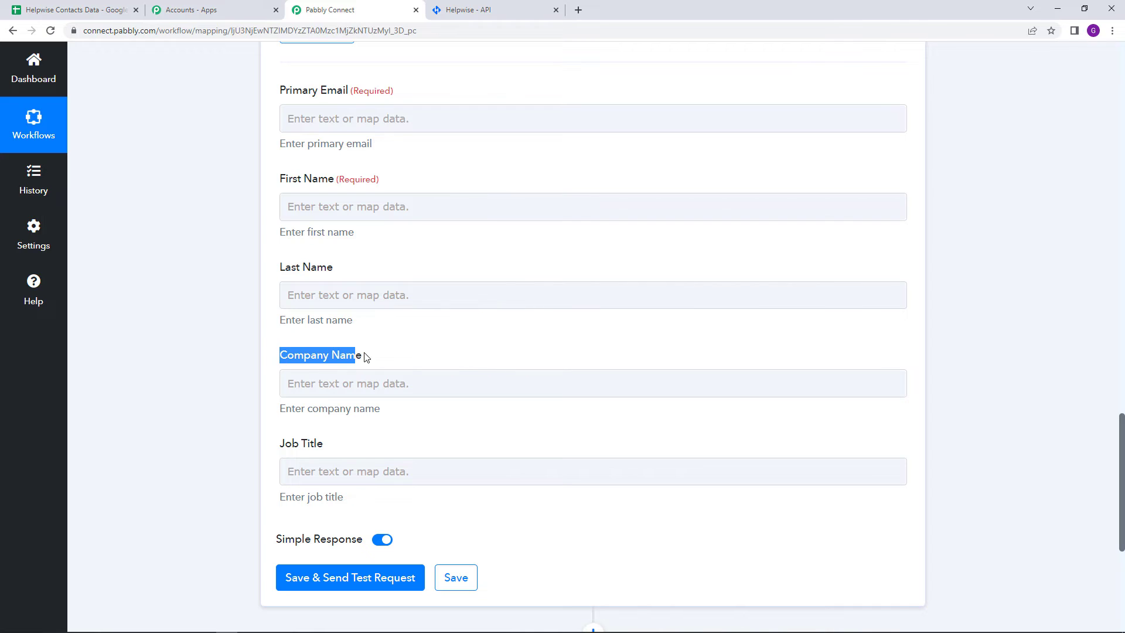
pyautogui.moveTo(281, 446); pyautogui.dragTo(347, 449)
pyautogui.click(364, 446)
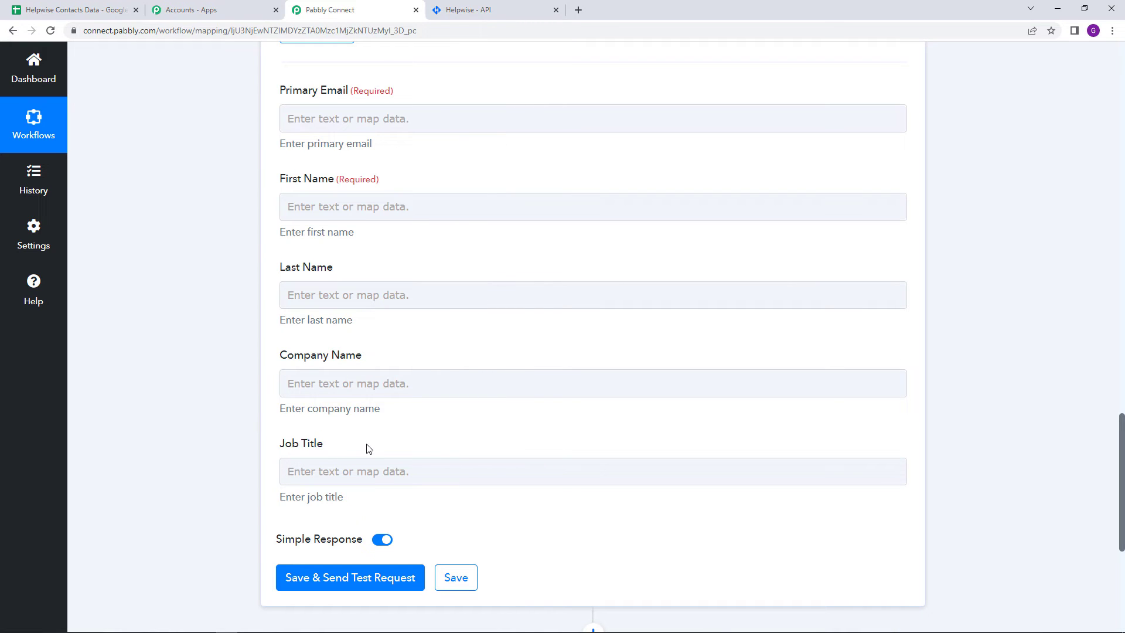
pyautogui.scroll(2, 364, 445)
pyautogui.scroll(-1, 364, 444)
pyautogui.scroll(-1, 364, 444)
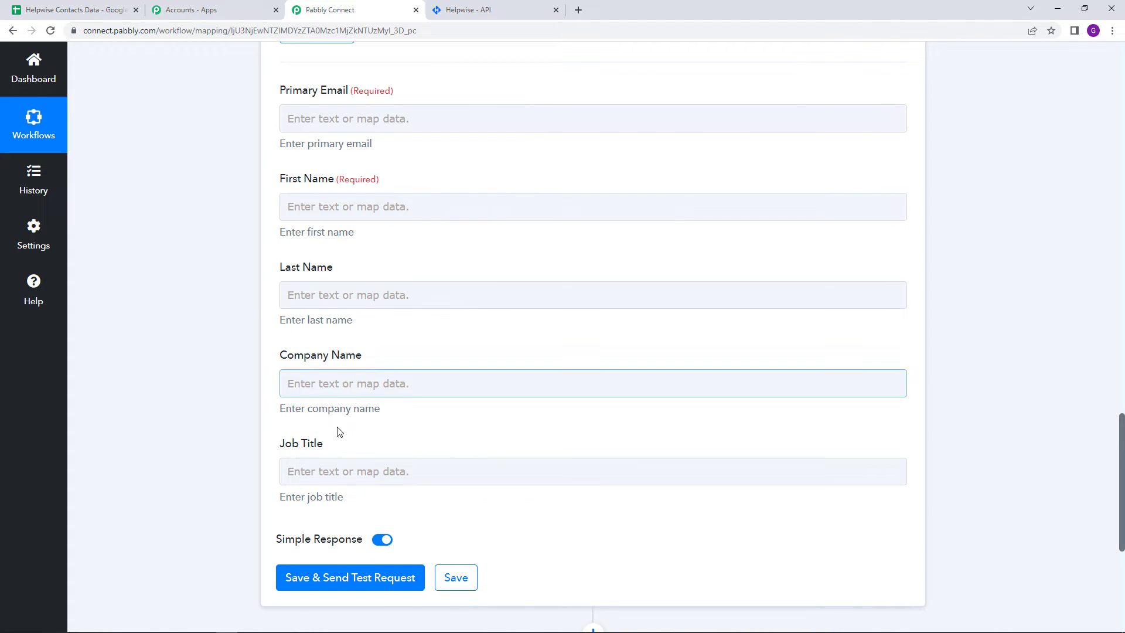
# Check the spreadsheet's test contact row, then return to the Helpwise action fields.
pyautogui.click(129, 4)
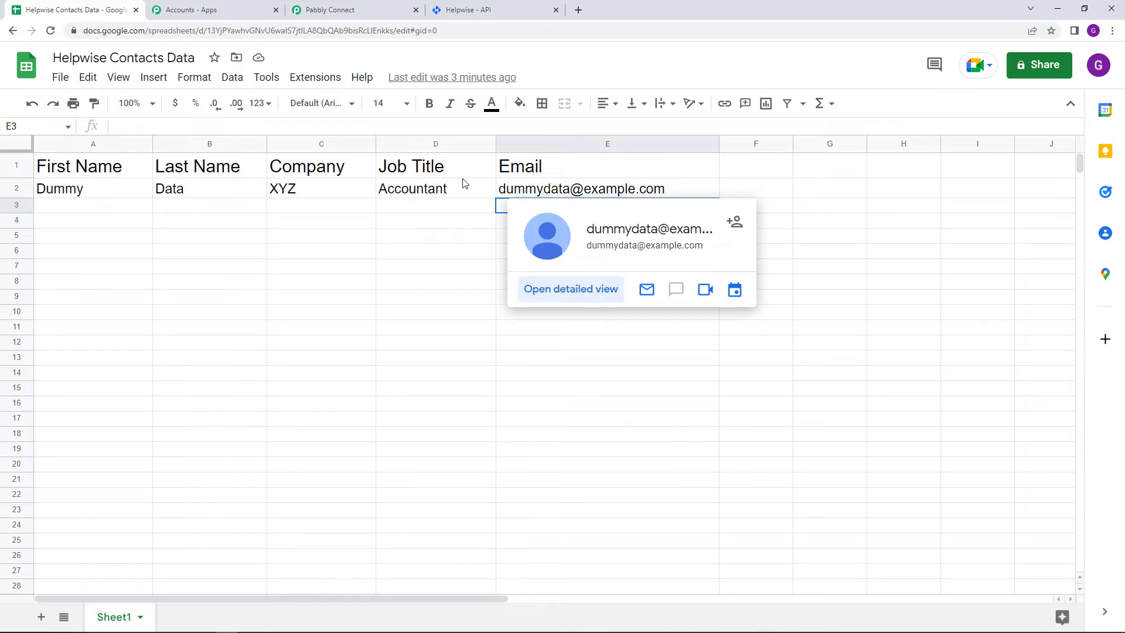
pyautogui.click(381, 8)
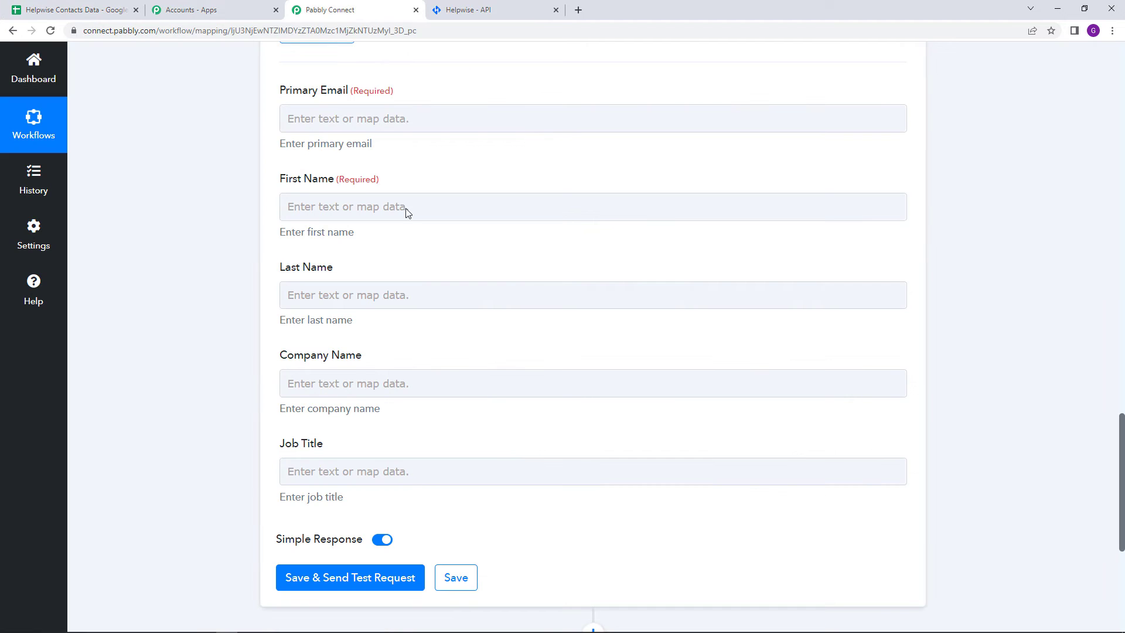
pyautogui.scroll(5, 214, 258)
pyautogui.scroll(4, 217, 262)
pyautogui.scroll(3, 217, 262)
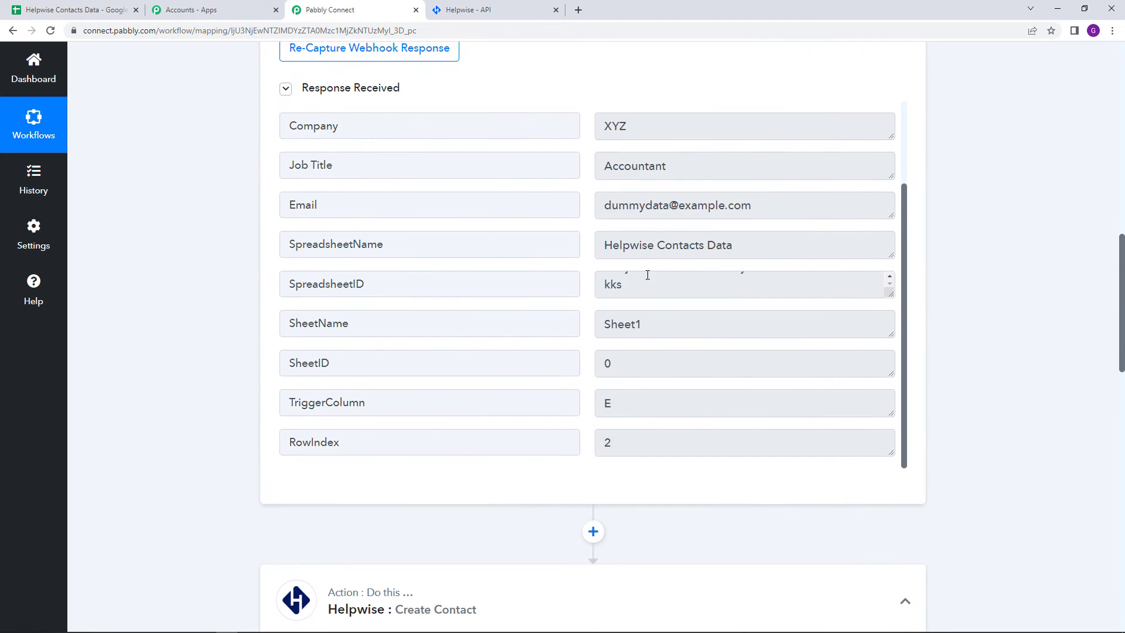
pyautogui.scroll(-7, 525, 313)
pyautogui.scroll(-5, 525, 314)
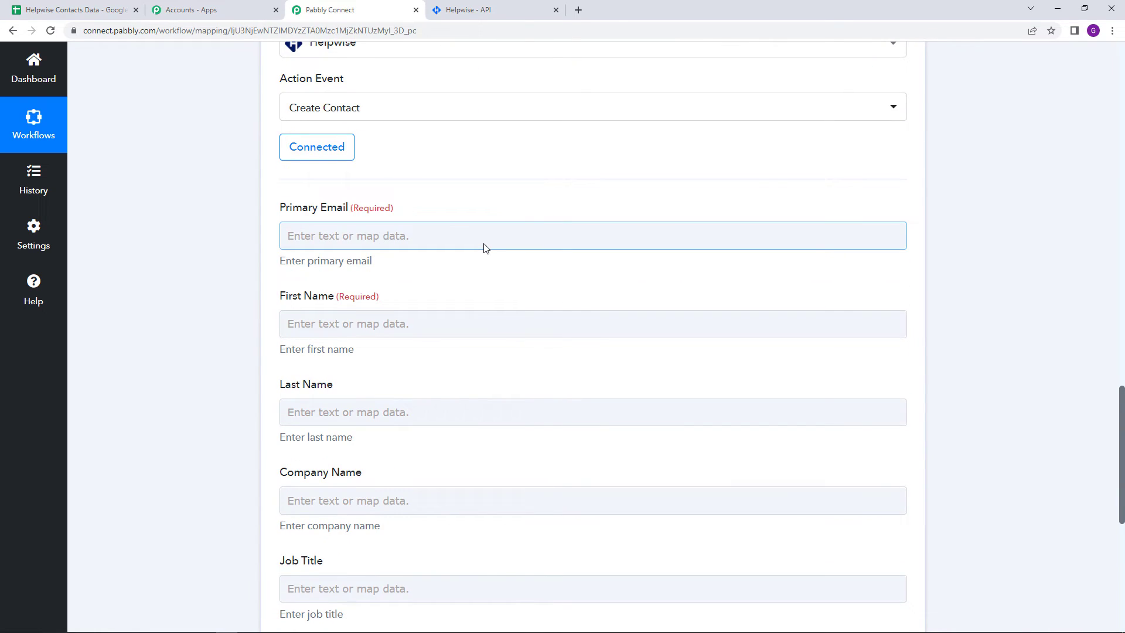
pyautogui.scroll(-1, 433, 258)
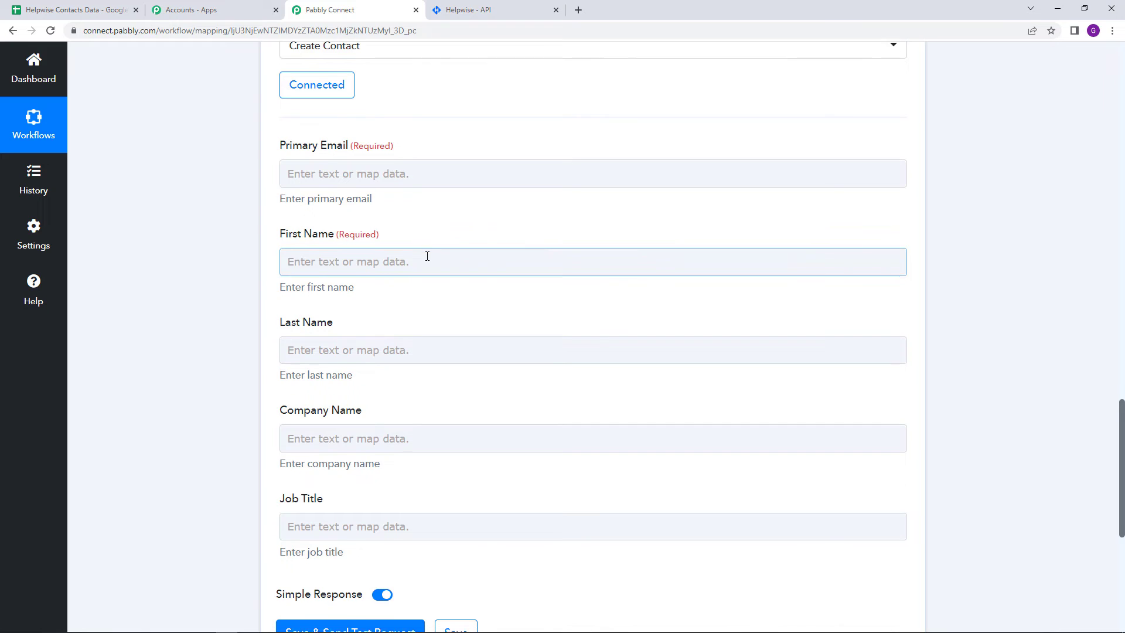
pyautogui.scroll(-1, 427, 253)
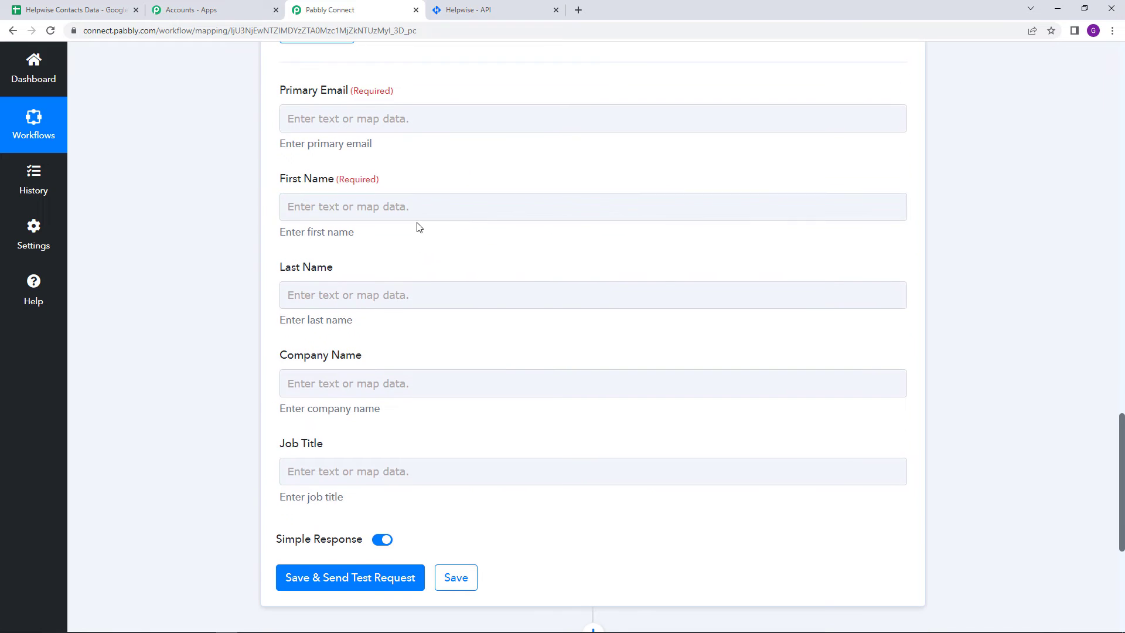
# Open Primary Email's data options and clear the stray 'dummy' text from the field.
pyautogui.click(345, 119)
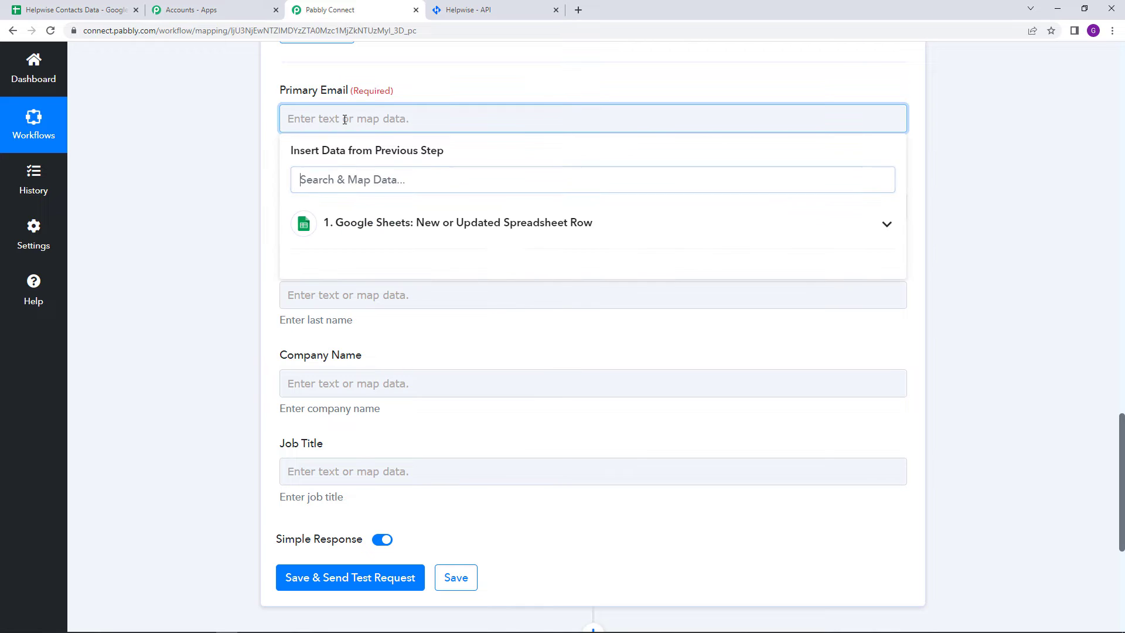
pyautogui.write('dummy')
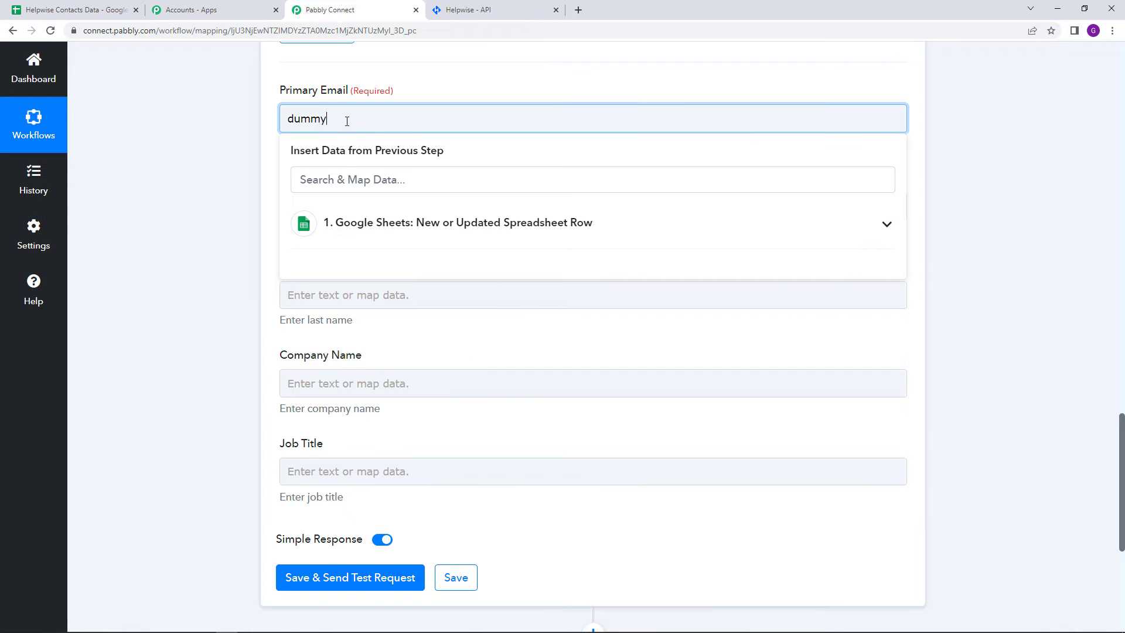
pyautogui.moveTo(331, 119); pyautogui.dragTo(280, 119)
pyautogui.press('BackSpace')
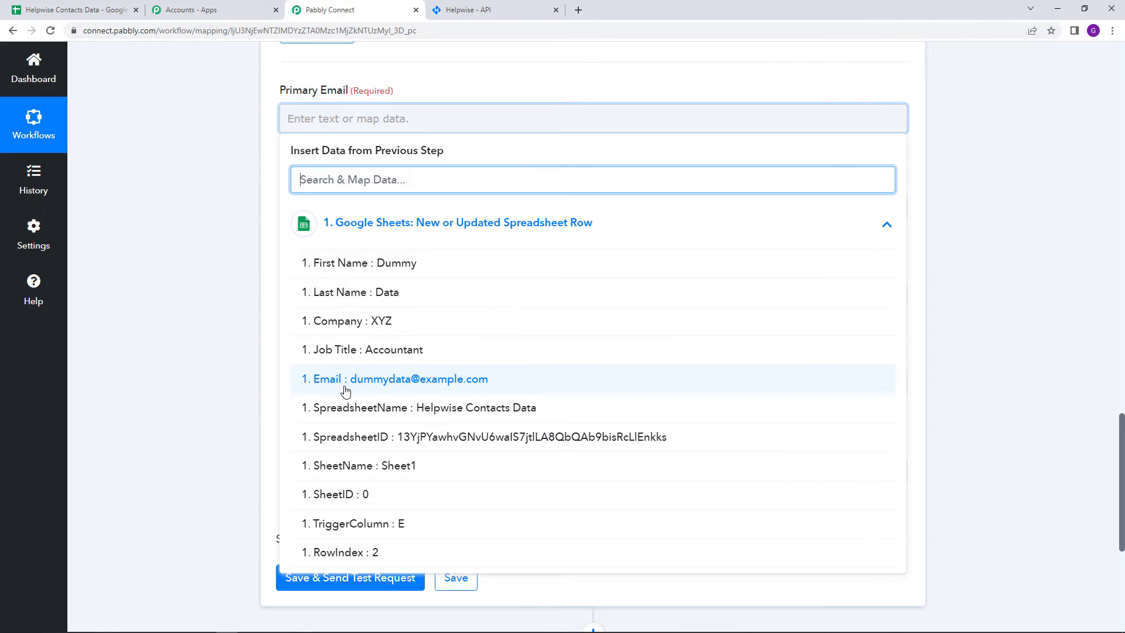
# Map the sheet's Email, First Name and Last Name into the matching Helpwise fields.
pyautogui.click(346, 391)
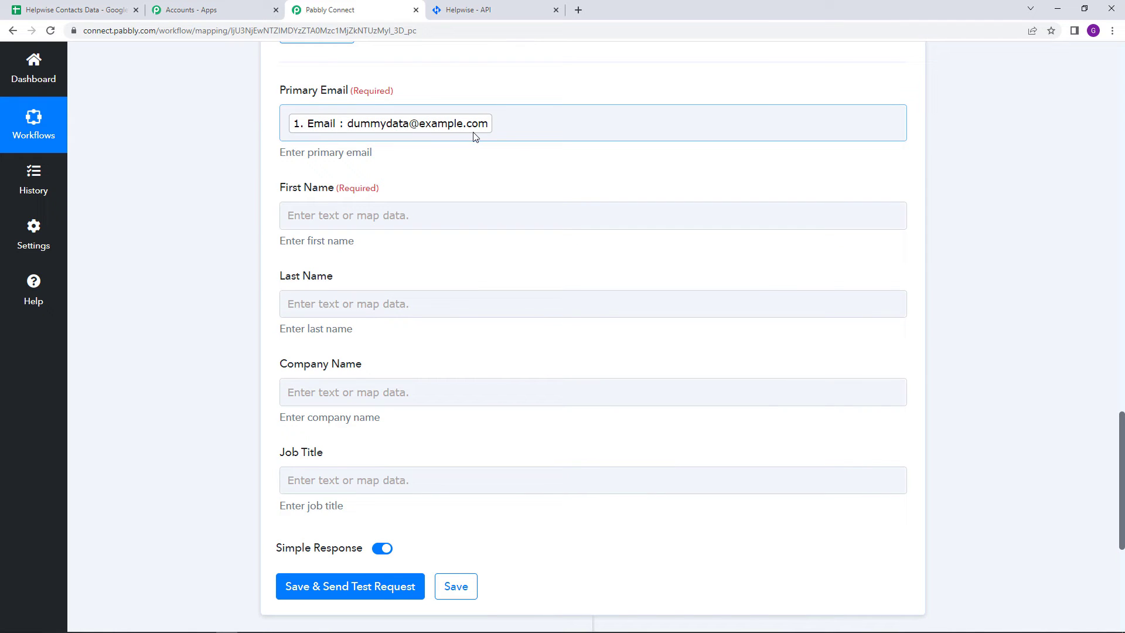
pyautogui.click(309, 212)
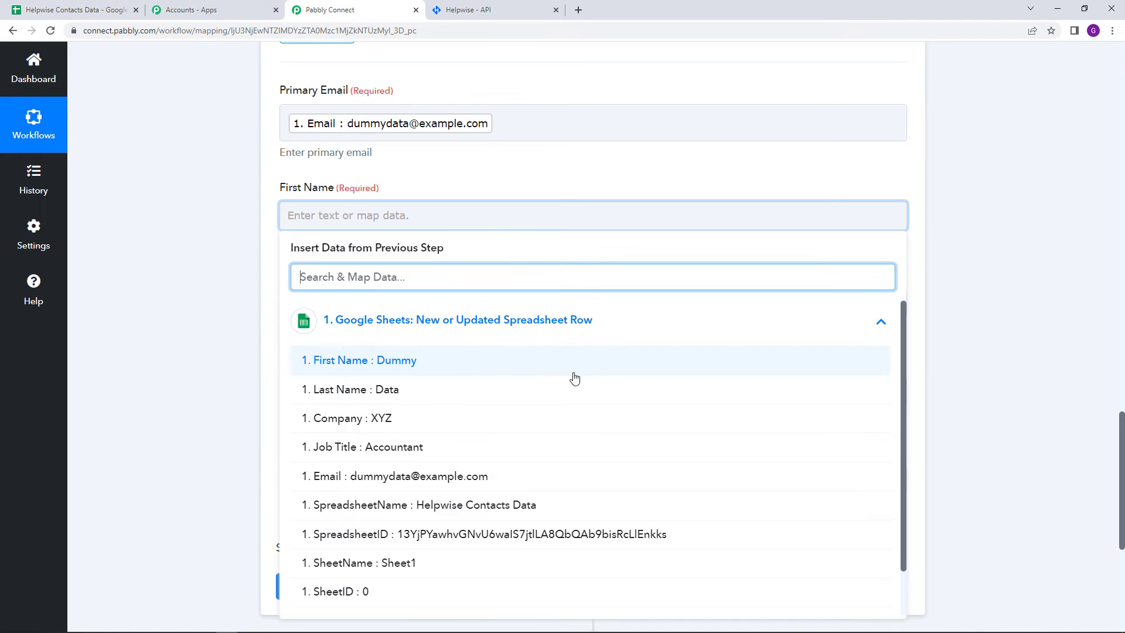
pyautogui.click(513, 361)
pyautogui.click(427, 316)
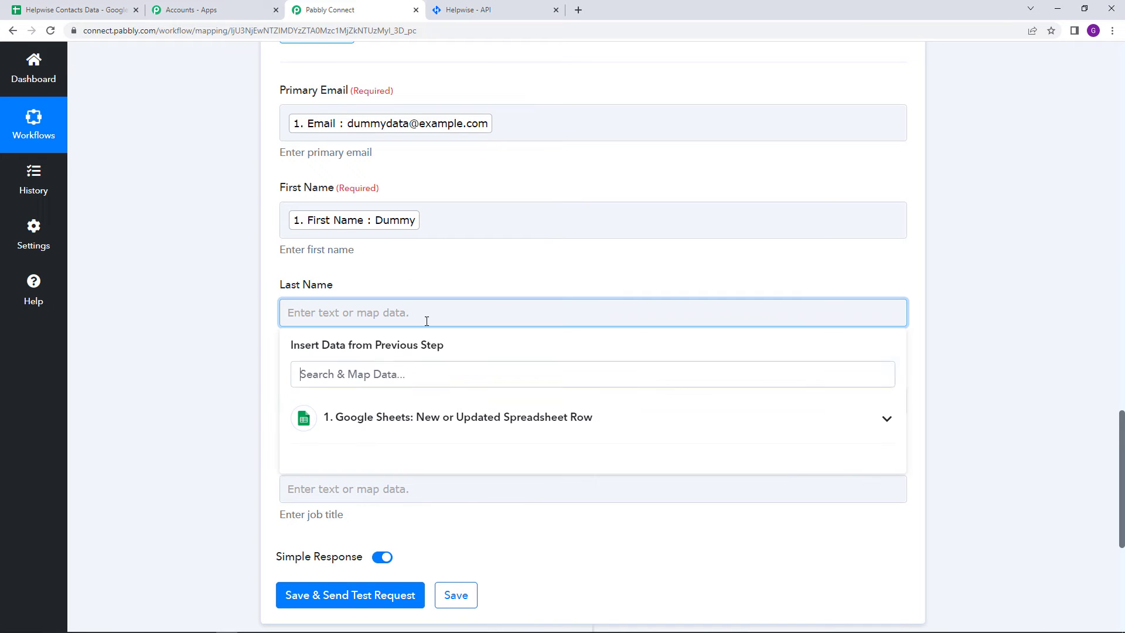
pyautogui.click(431, 418)
pyautogui.click(429, 493)
pyautogui.click(448, 271)
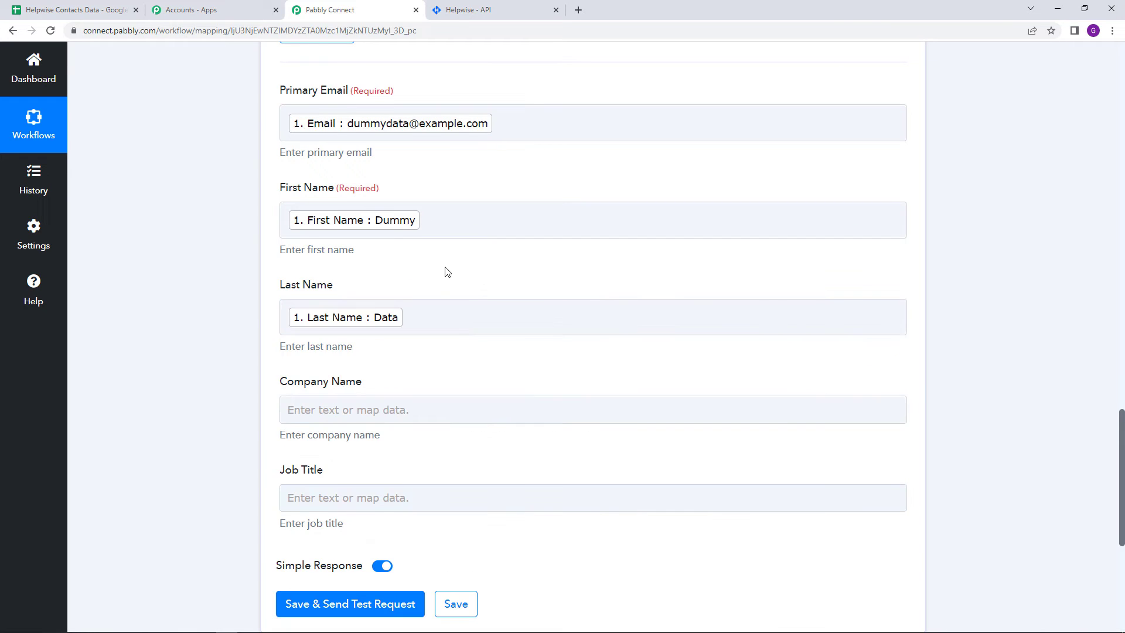
# Map the sheet's Company and Job Title into Company Name and Job Title.
pyautogui.scroll(-2, 447, 270)
pyautogui.click(427, 292)
pyautogui.click(547, 402)
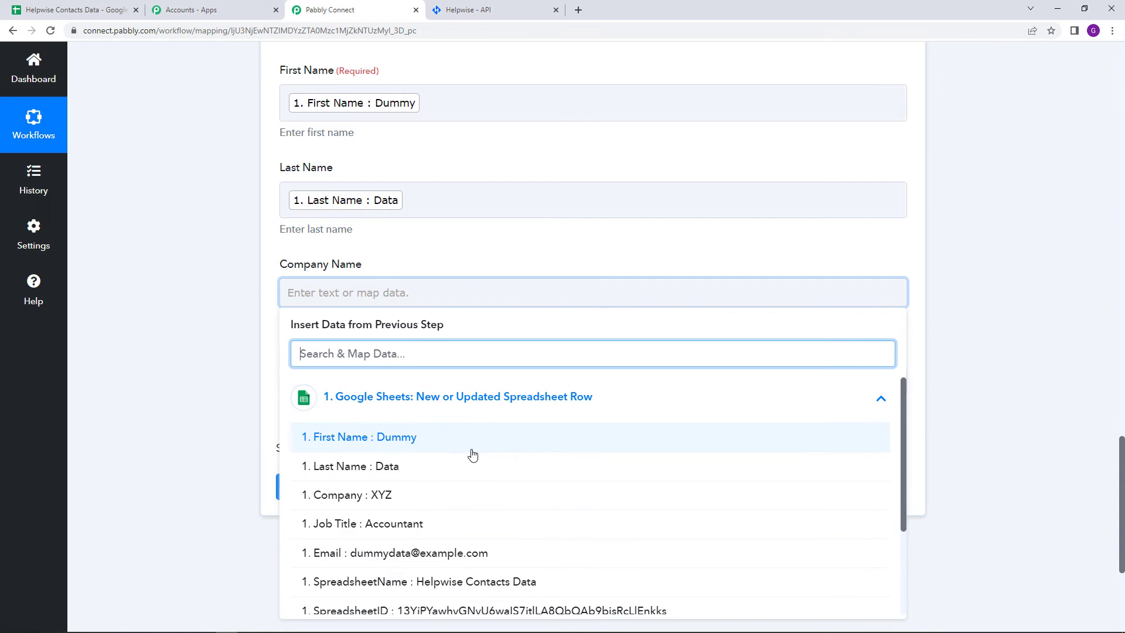
pyautogui.click(452, 495)
pyautogui.click(482, 261)
pyautogui.click(398, 391)
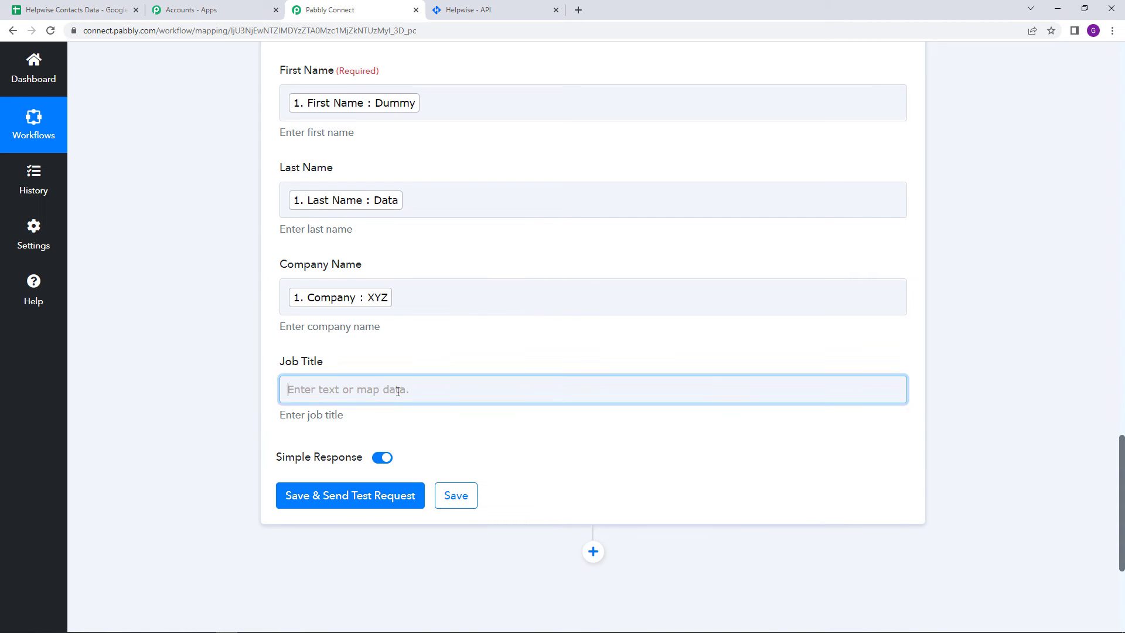
pyautogui.click(480, 483)
pyautogui.scroll(-1, 474, 504)
pyautogui.click(467, 522)
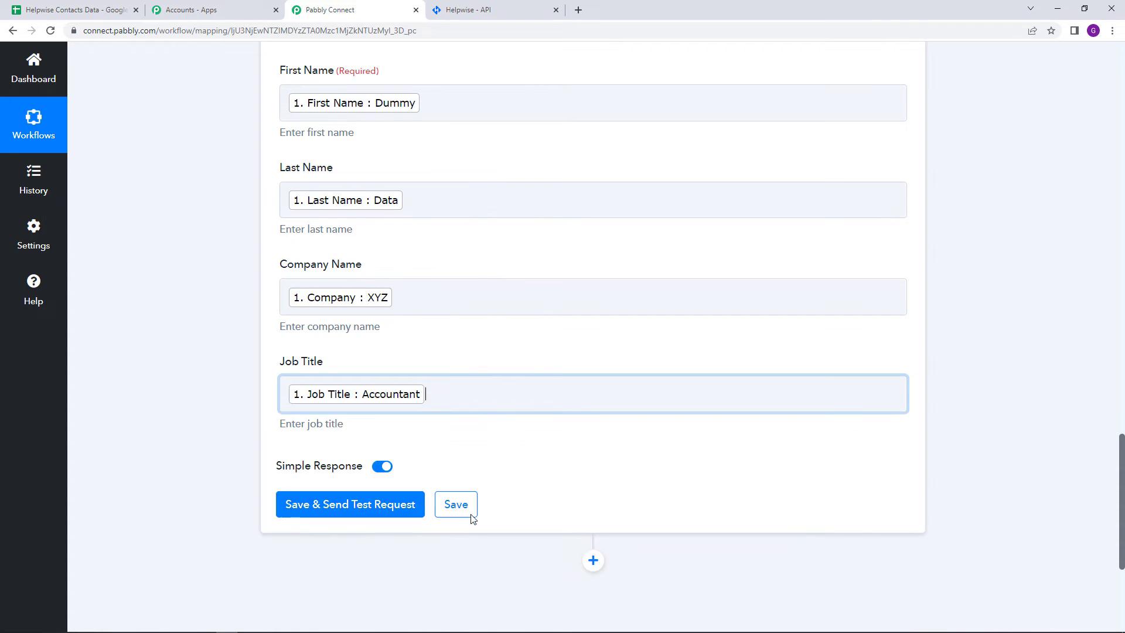
pyautogui.scroll(2, 492, 364)
pyautogui.scroll(1, 502, 339)
pyautogui.scroll(-1, 501, 341)
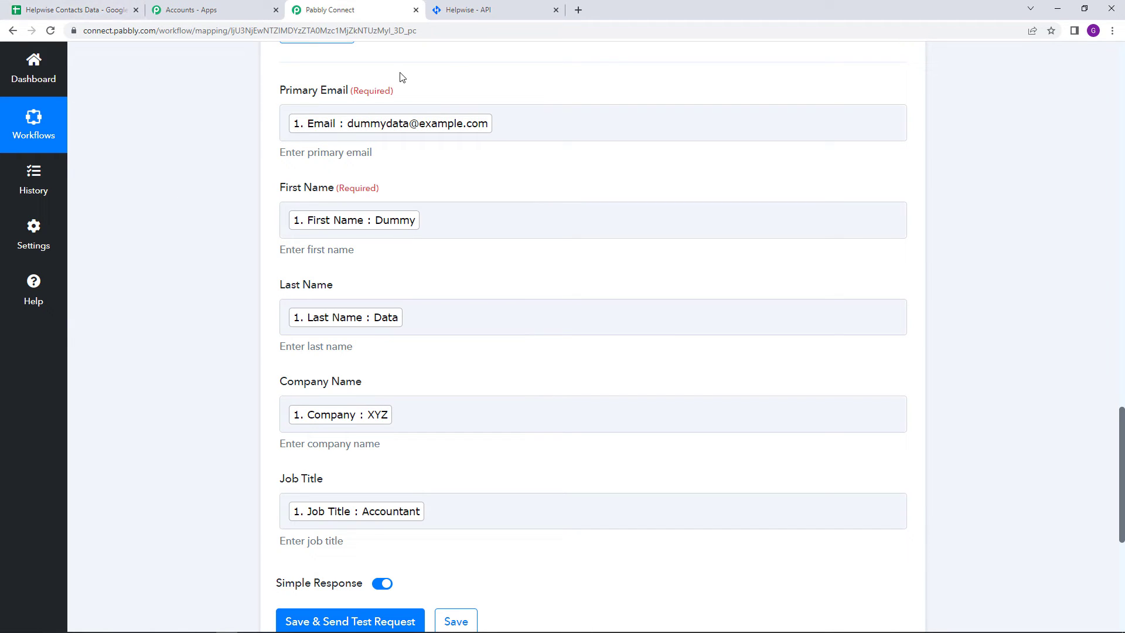
pyautogui.scroll(-1, 357, 273)
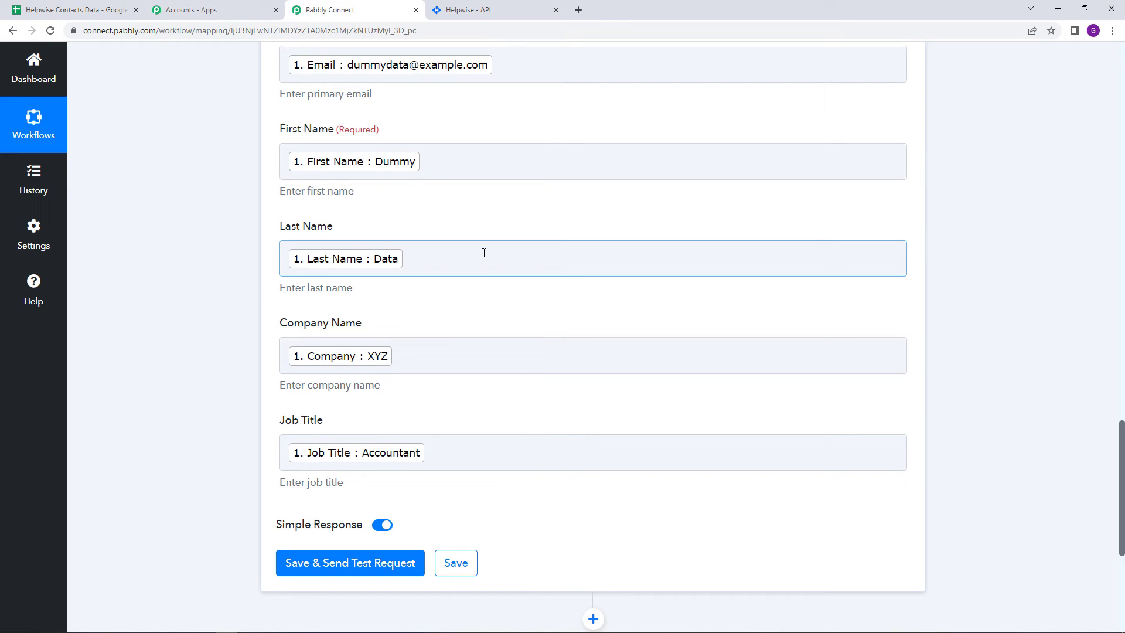
# Open Helpwise's Contacts page from the Manage menu, showing an empty contact list.
pyautogui.click(475, 5)
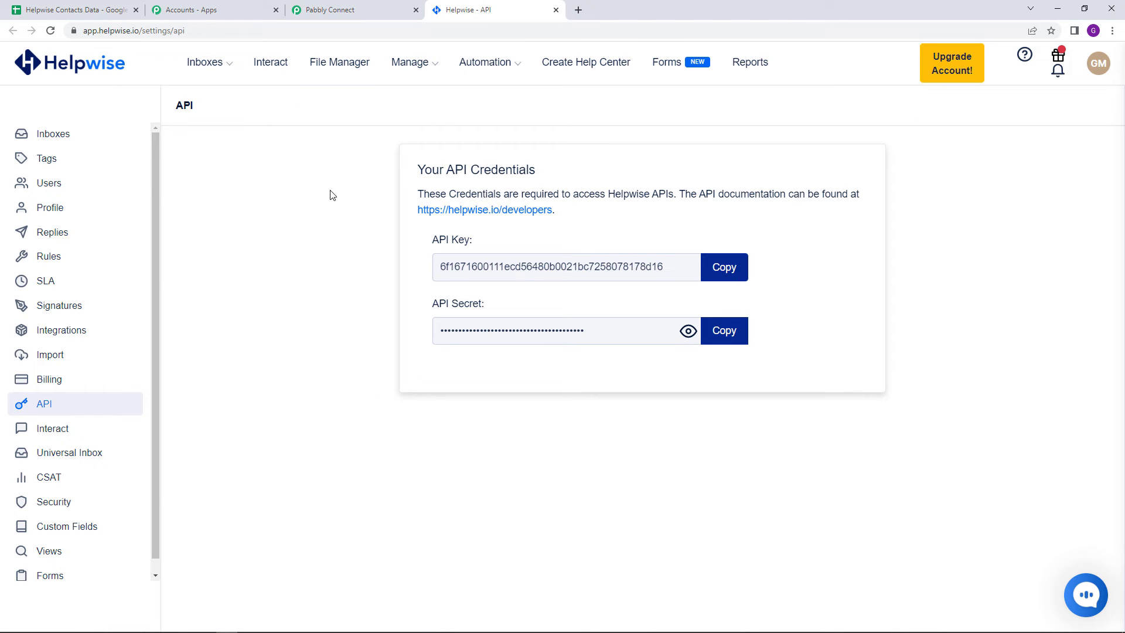
pyautogui.click(432, 66)
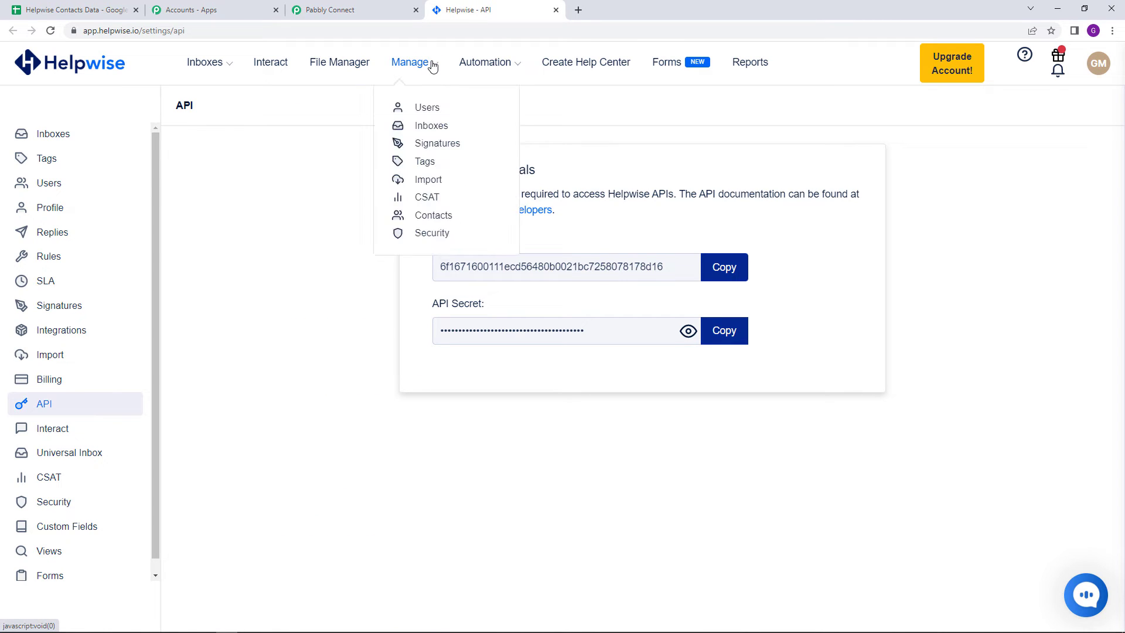
pyautogui.click(452, 218)
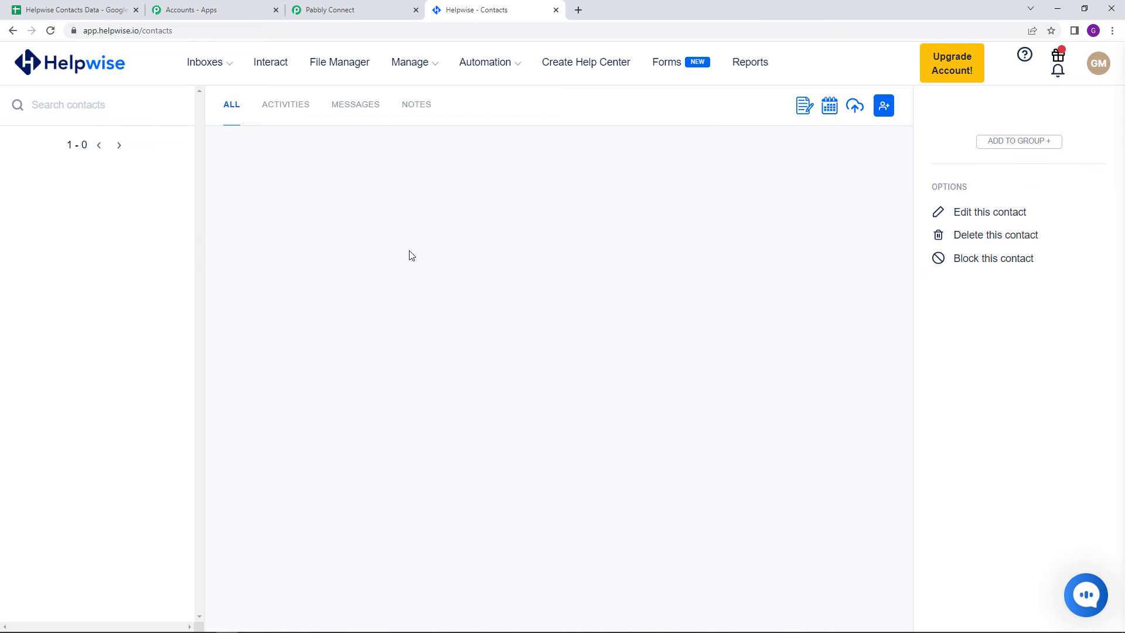
# Send a test request from Create Contact and review the success response for Dummy Data.
pyautogui.click(373, 5)
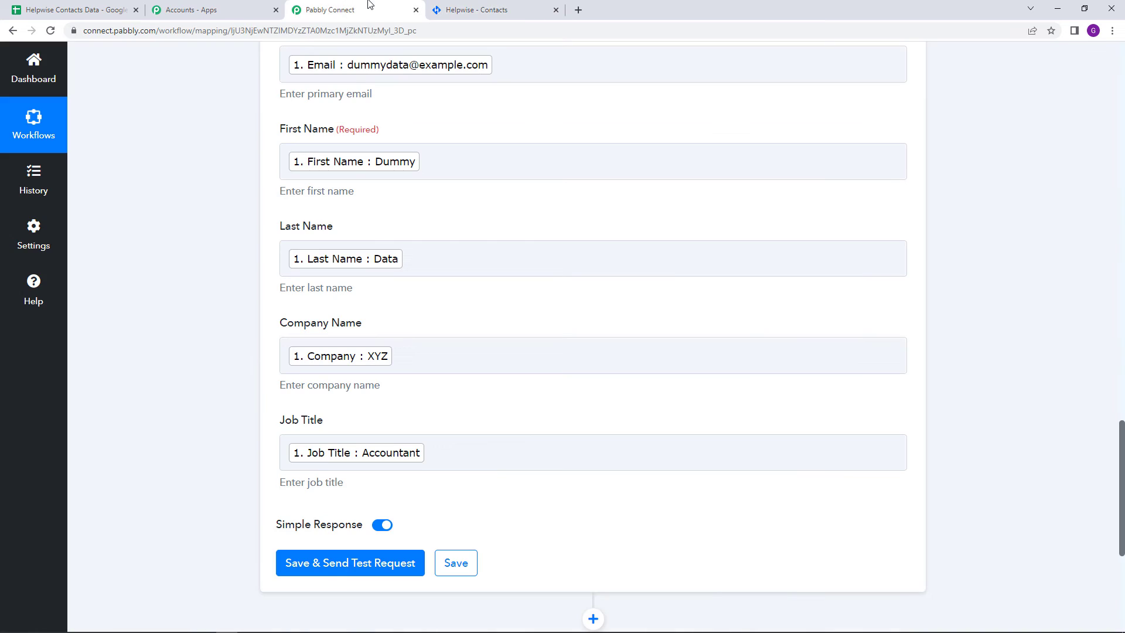
pyautogui.click(377, 559)
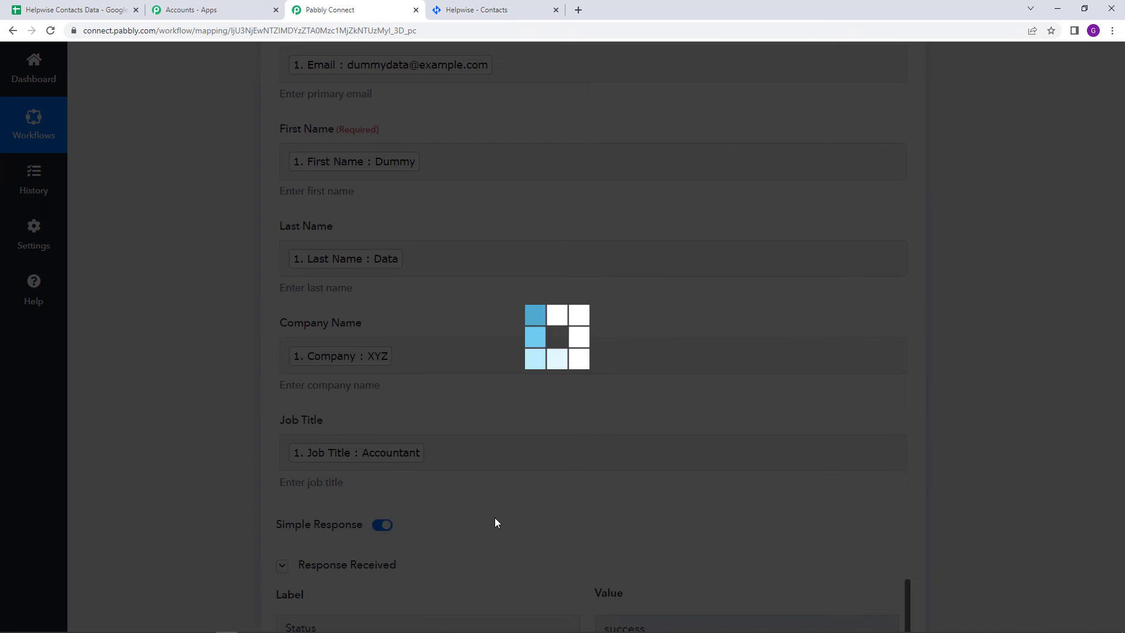
pyautogui.scroll(-3, 358, 468)
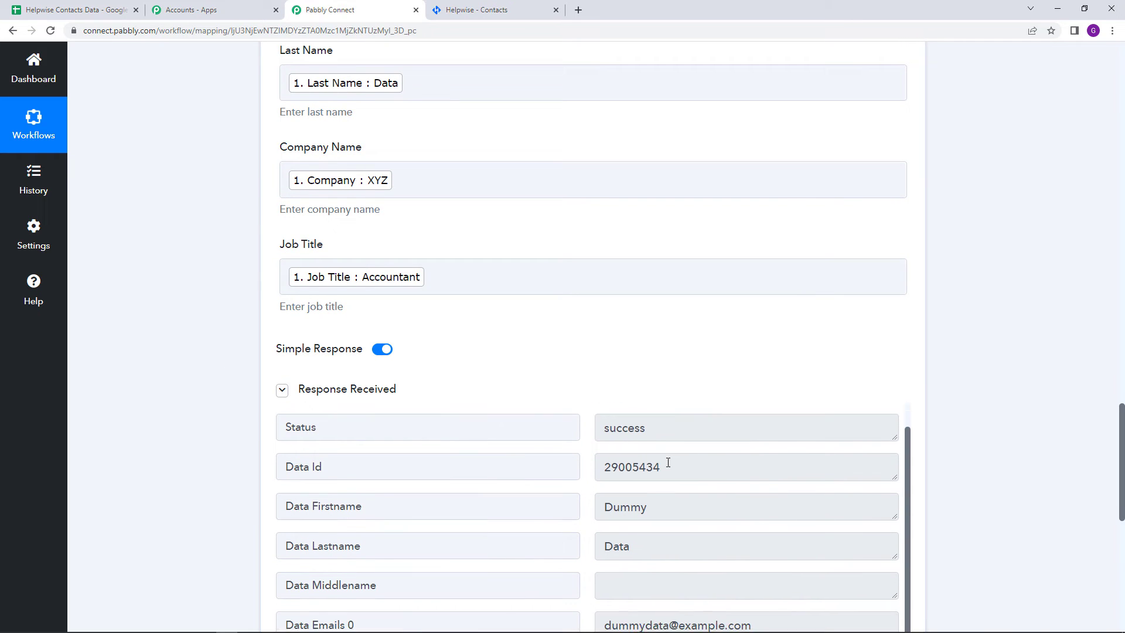
pyautogui.scroll(-2, 669, 463)
pyautogui.scroll(-2, 699, 397)
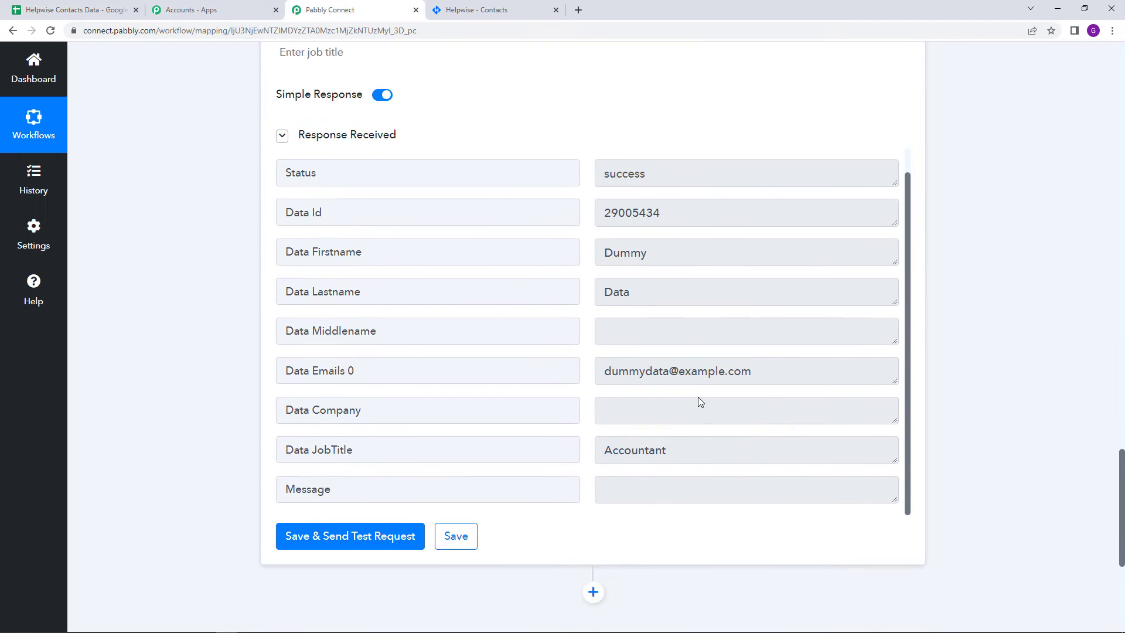
pyautogui.scroll(-2, 699, 399)
pyautogui.scroll(1, 493, 246)
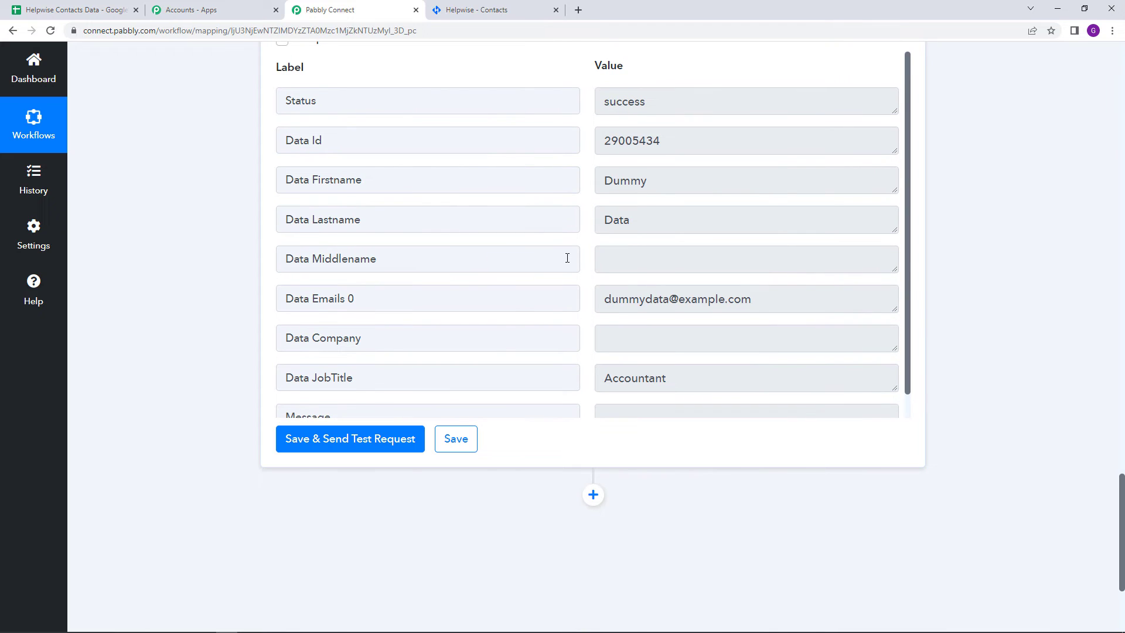
pyautogui.click(487, 7)
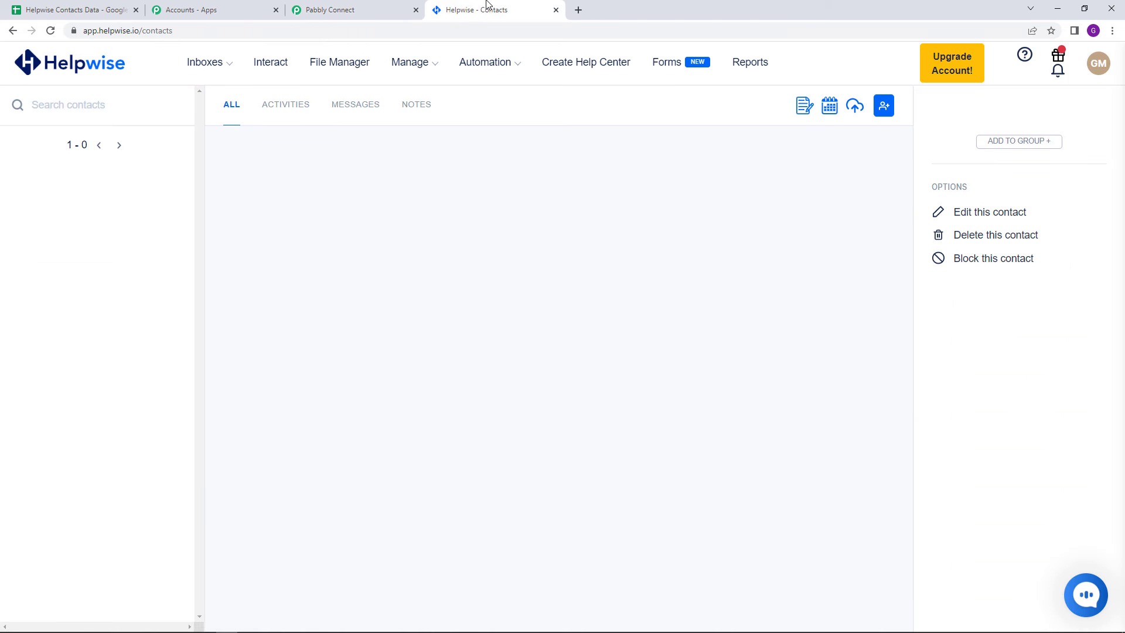
# Reload Helpwise contacts and confirm Dummy Data appears with job title Accountant.
pyautogui.click(50, 30)
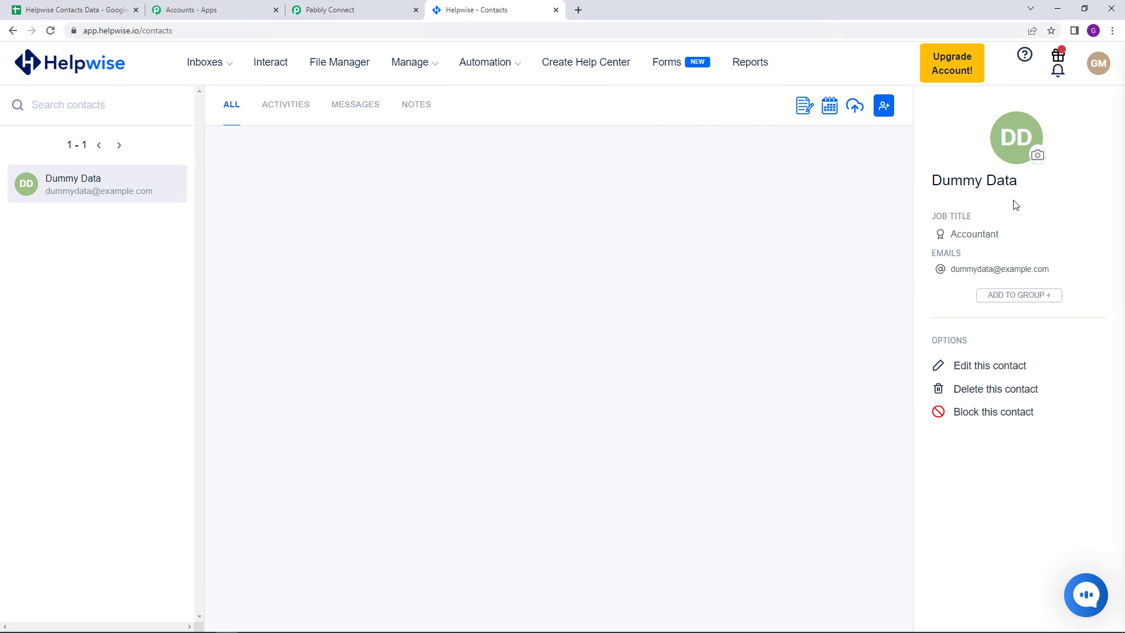
pyautogui.moveTo(952, 236); pyautogui.dragTo(1017, 246)
pyautogui.click(1003, 258)
pyautogui.click(333, 7)
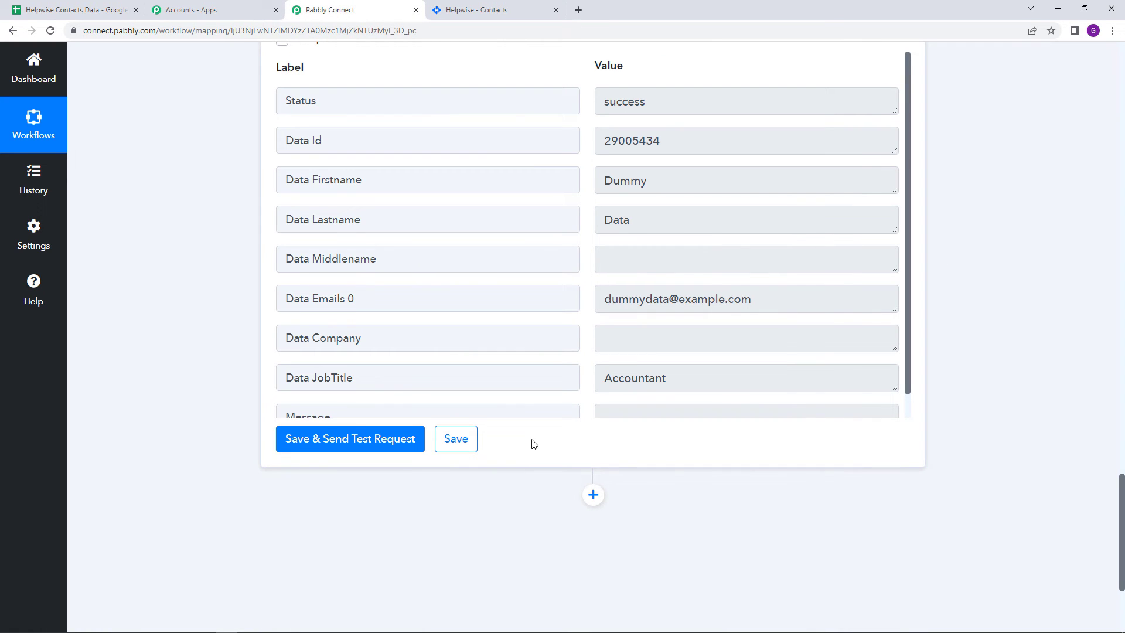
# Save the tested Helpwise Create Contact action and return to the top of the workflow.
pyautogui.click(467, 450)
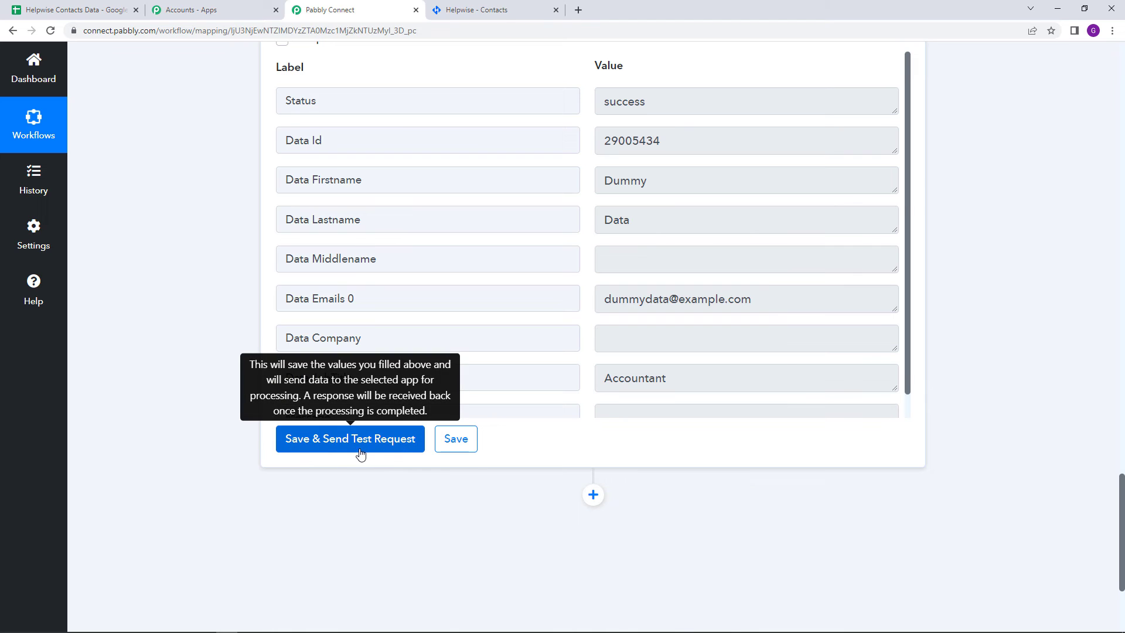
pyautogui.click(467, 451)
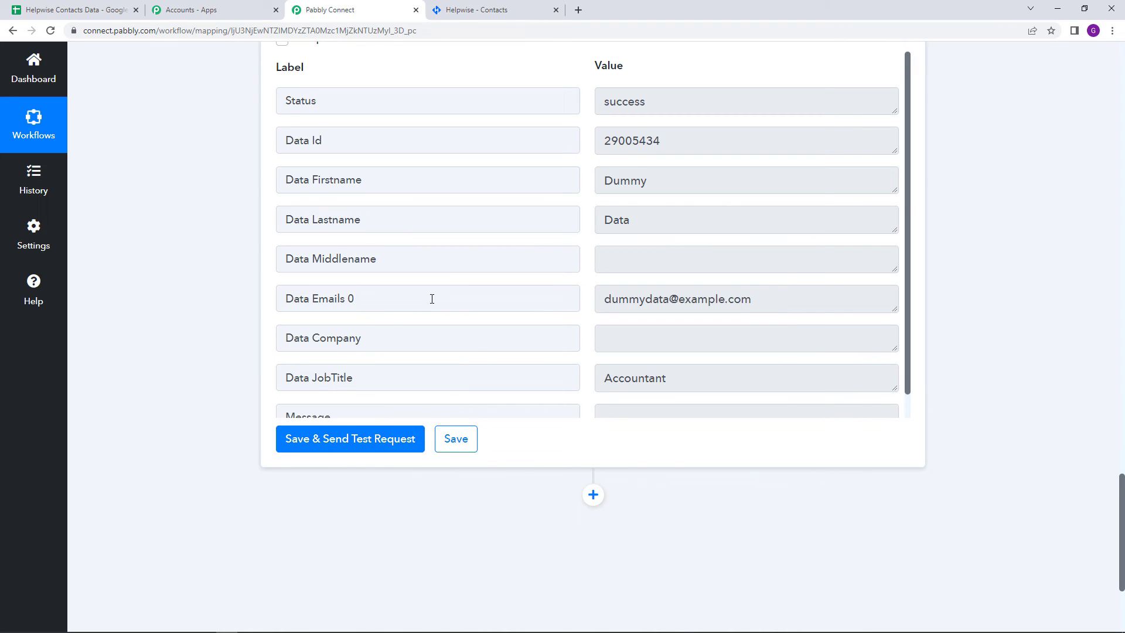
pyautogui.scroll(3, 432, 299)
pyautogui.scroll(5, 445, 304)
pyautogui.scroll(6, 445, 303)
pyautogui.scroll(6, 446, 308)
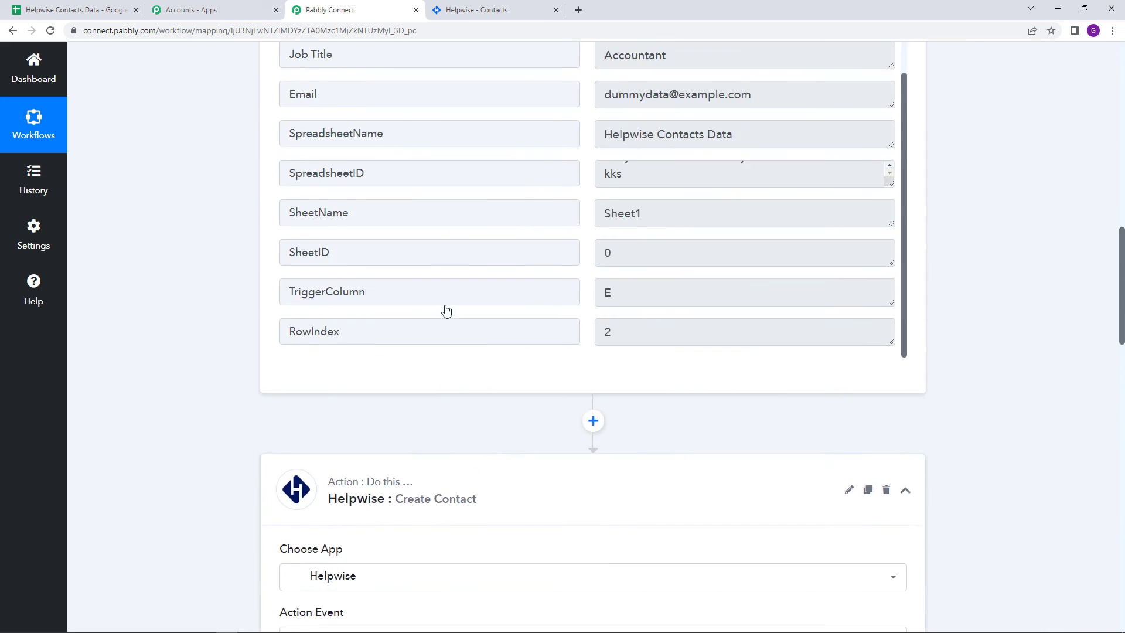
pyautogui.scroll(5, 444, 309)
pyautogui.scroll(5, 442, 308)
pyautogui.scroll(5, 422, 299)
pyautogui.scroll(3, 395, 292)
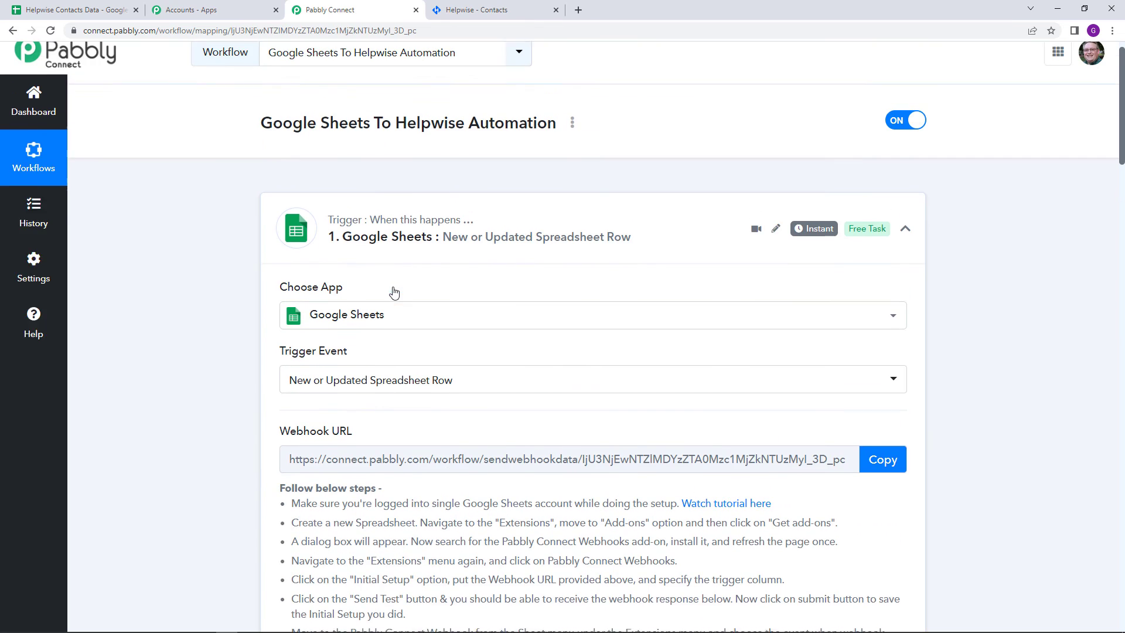
pyautogui.scroll(1, 394, 292)
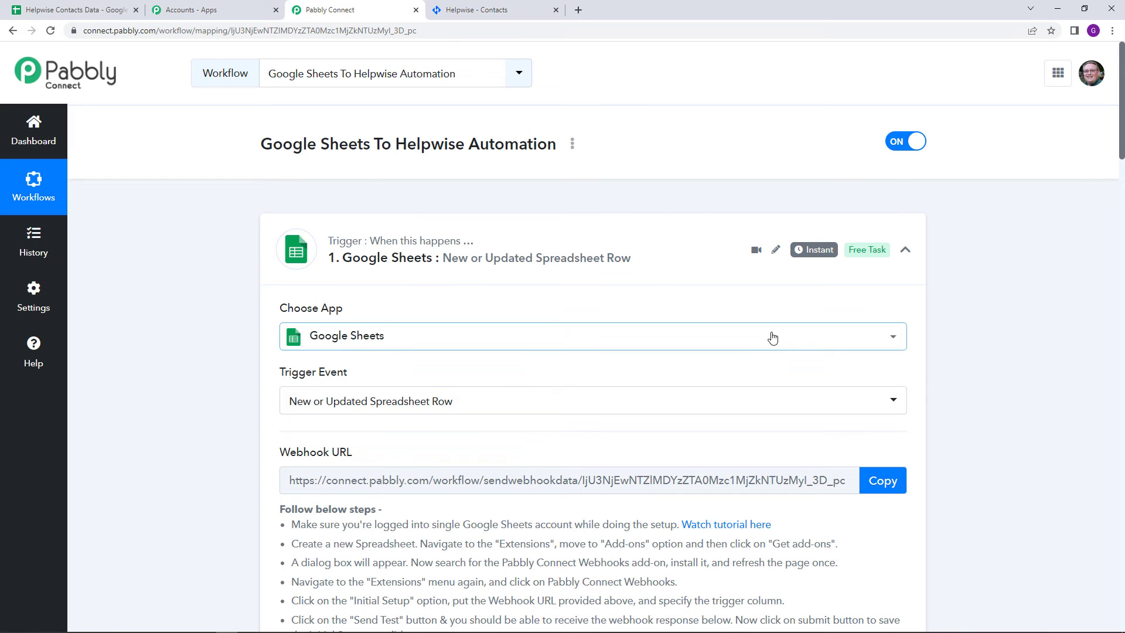
# Enter Data, Dunny, ABC and SEO across row 3 of the contact spreadsheet.
pyautogui.click(33, 6)
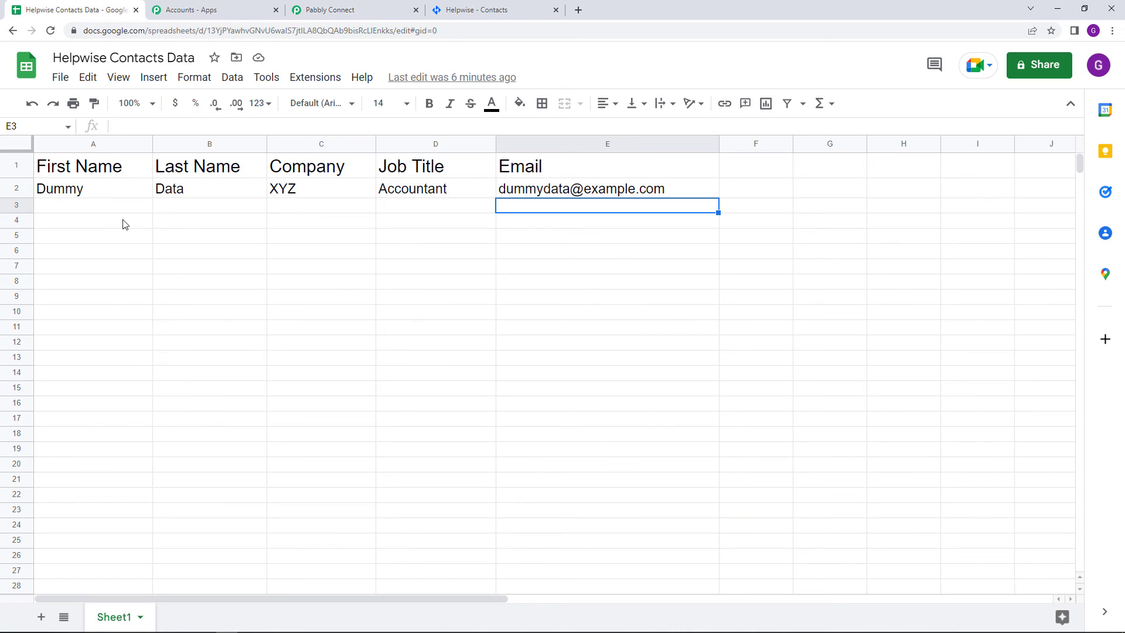
pyautogui.click(102, 212)
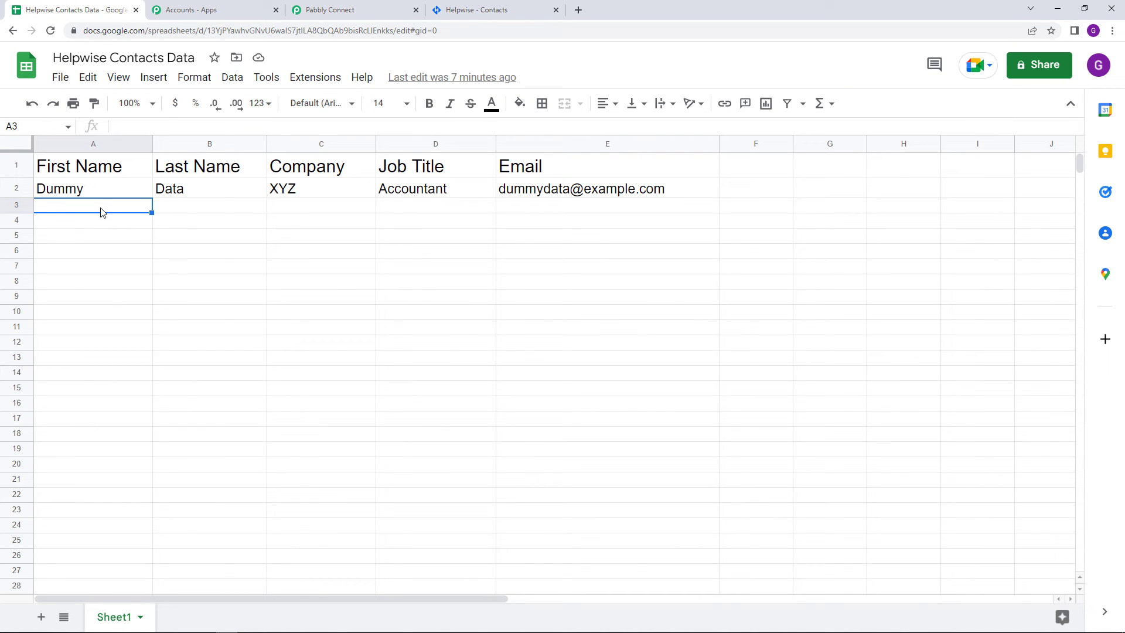
pyautogui.write('Da')
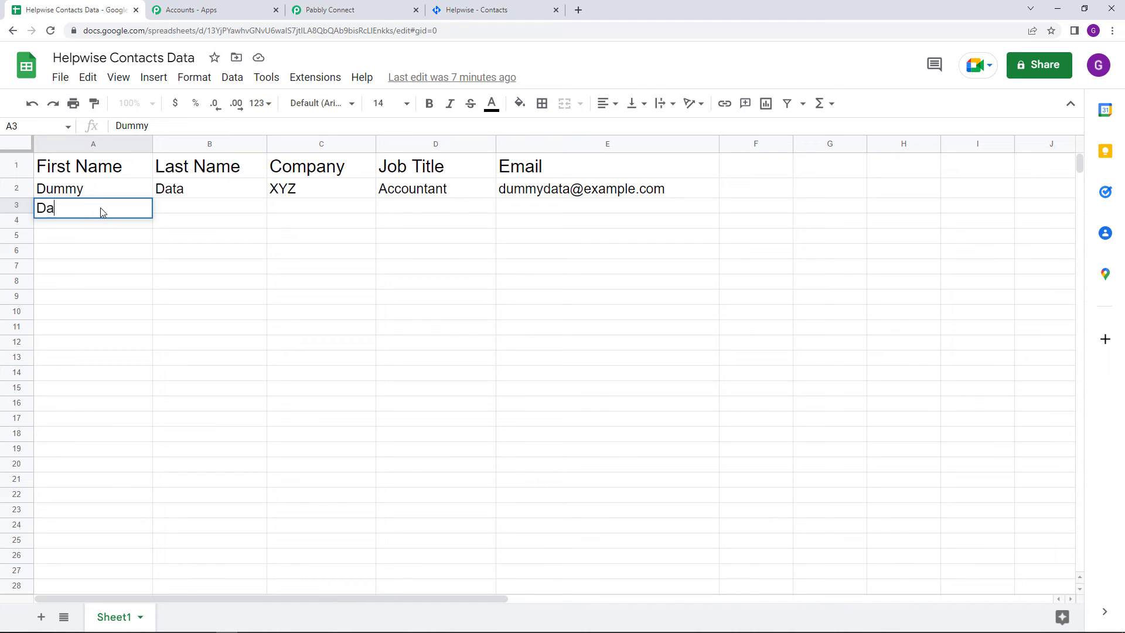
pyautogui.write('ta')
pyautogui.click(192, 209)
pyautogui.write('D')
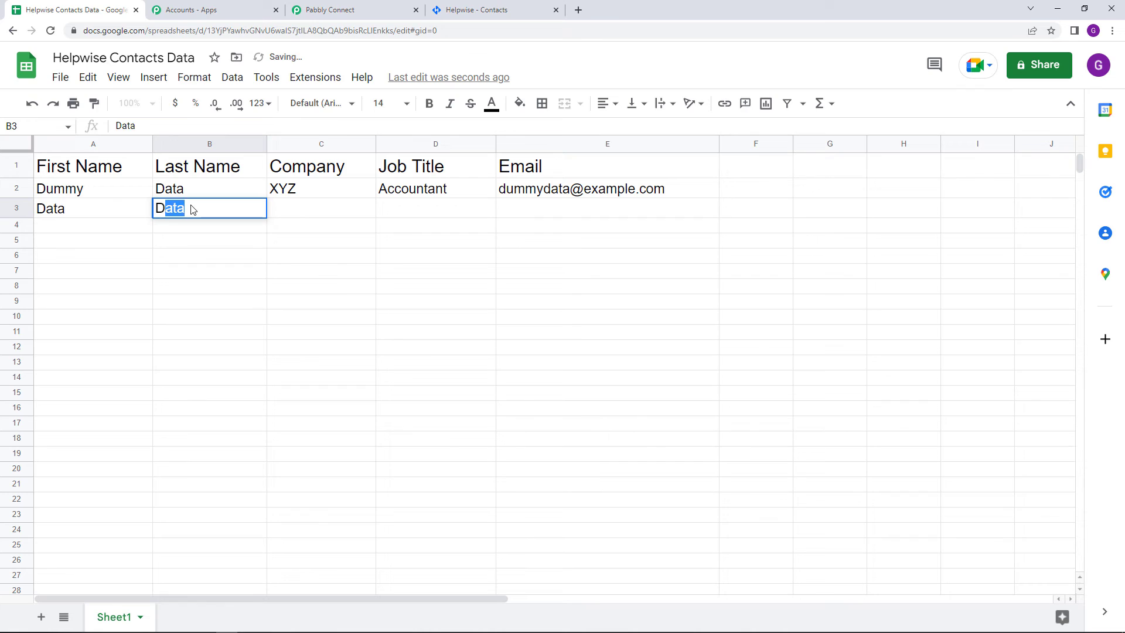
pyautogui.write('unny')
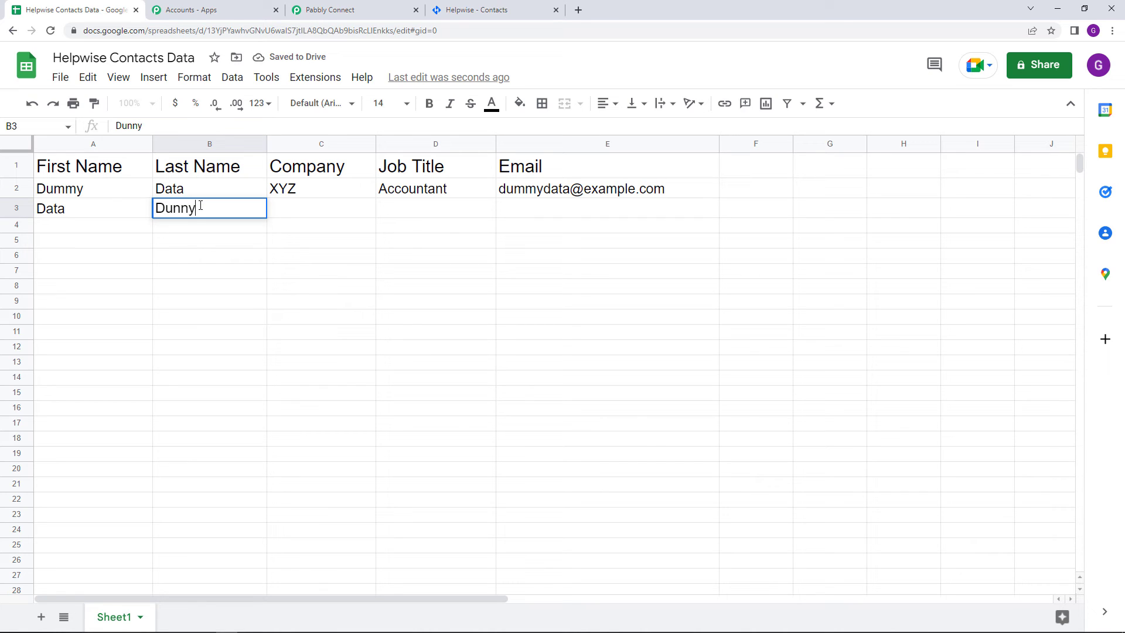
pyautogui.click(288, 215)
pyautogui.write('A')
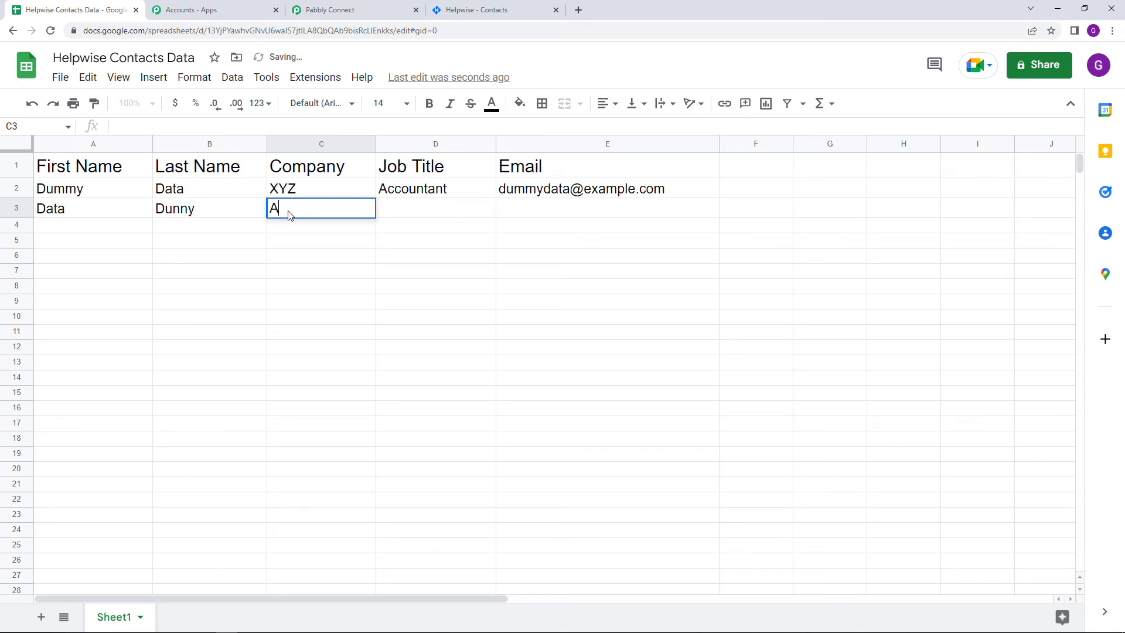
pyautogui.write('BC')
pyautogui.click(432, 216)
pyautogui.write('S')
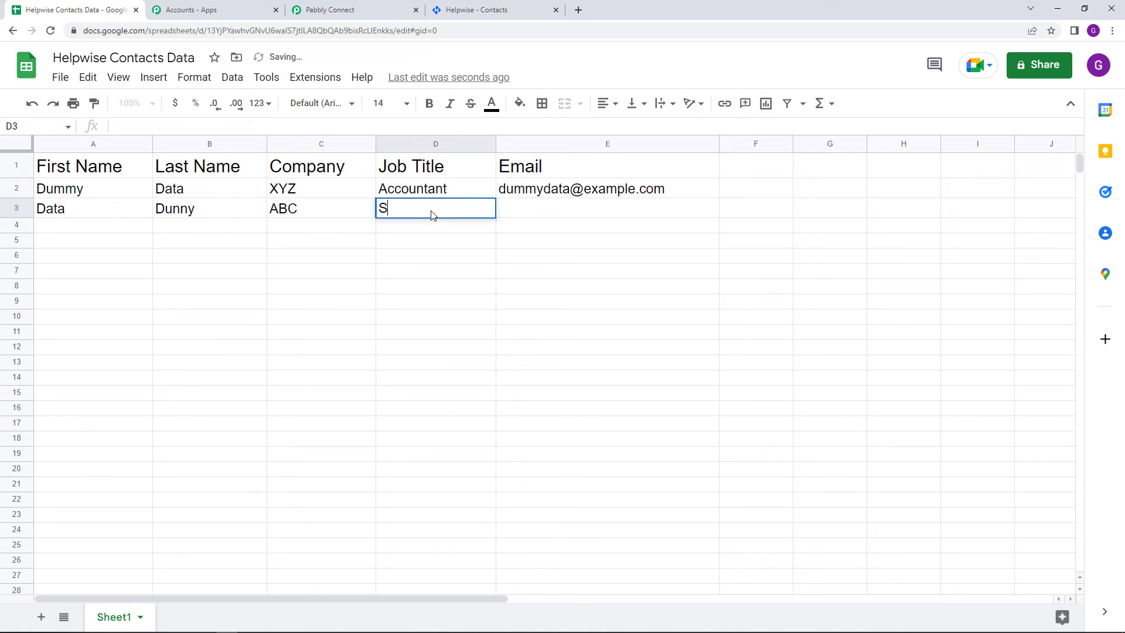
pyautogui.write('EO')
# Reload the Helpwise contacts, which still show only Dummy Data, then commit SEO as row 3's job title in the sheet.
pyautogui.click(508, 6)
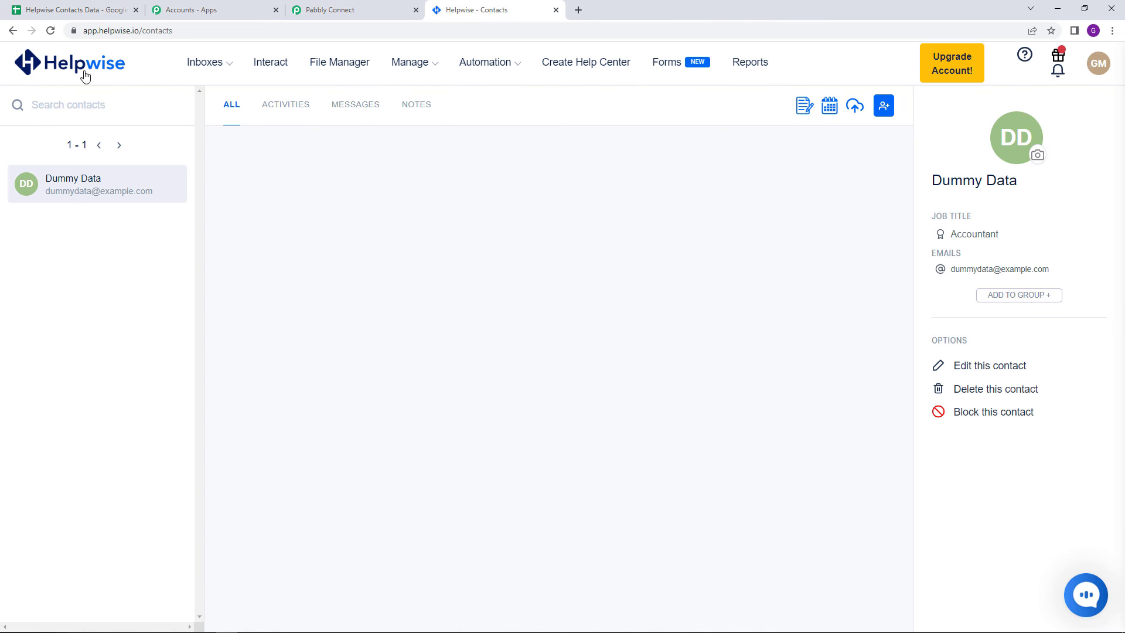
pyautogui.click(54, 34)
pyautogui.hotkey('ctrl', 'l')
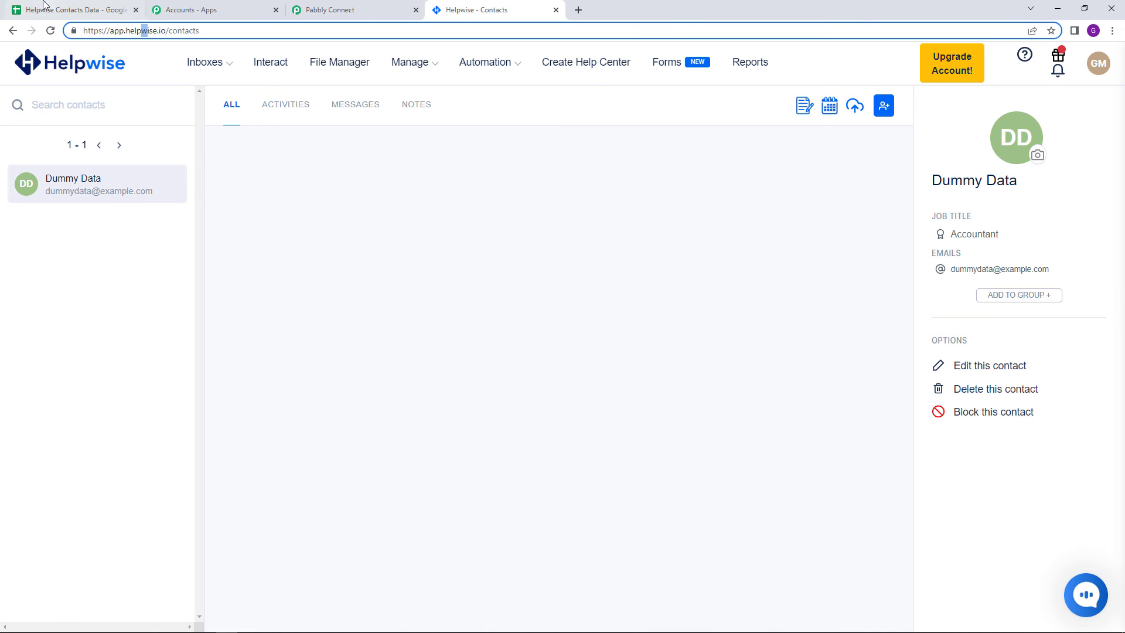
pyautogui.click(52, 10)
pyautogui.click(577, 211)
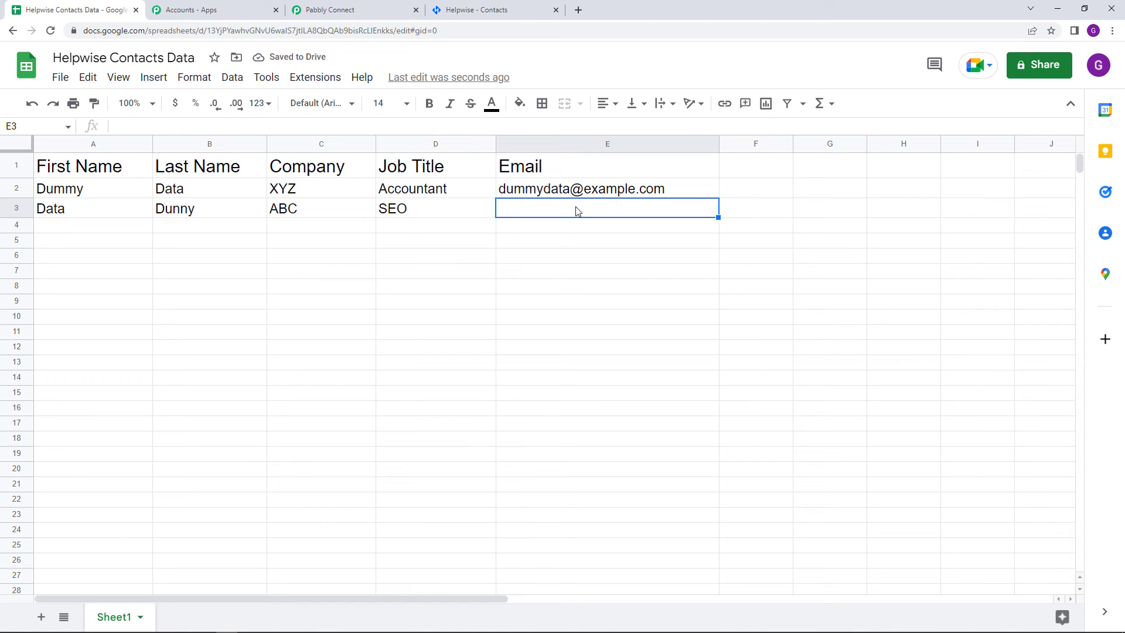
# Enter the contact's email address in E3, fixing a typo, to complete the Data Dunny row.
pyautogui.write('dTA')
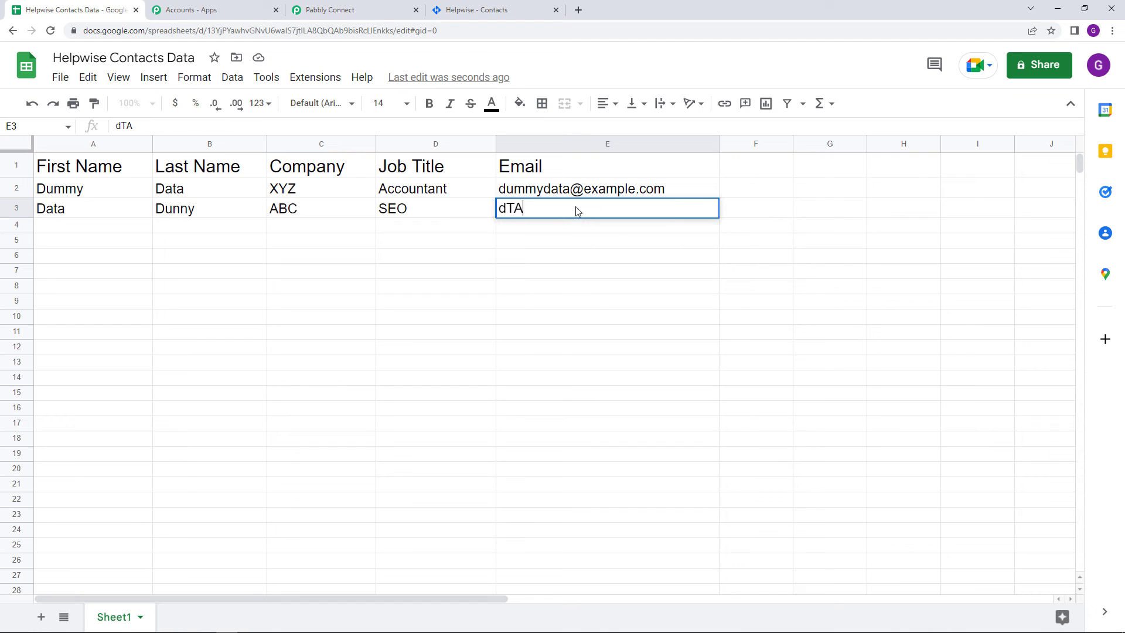
pyautogui.write('a')
pyautogui.write('taen')
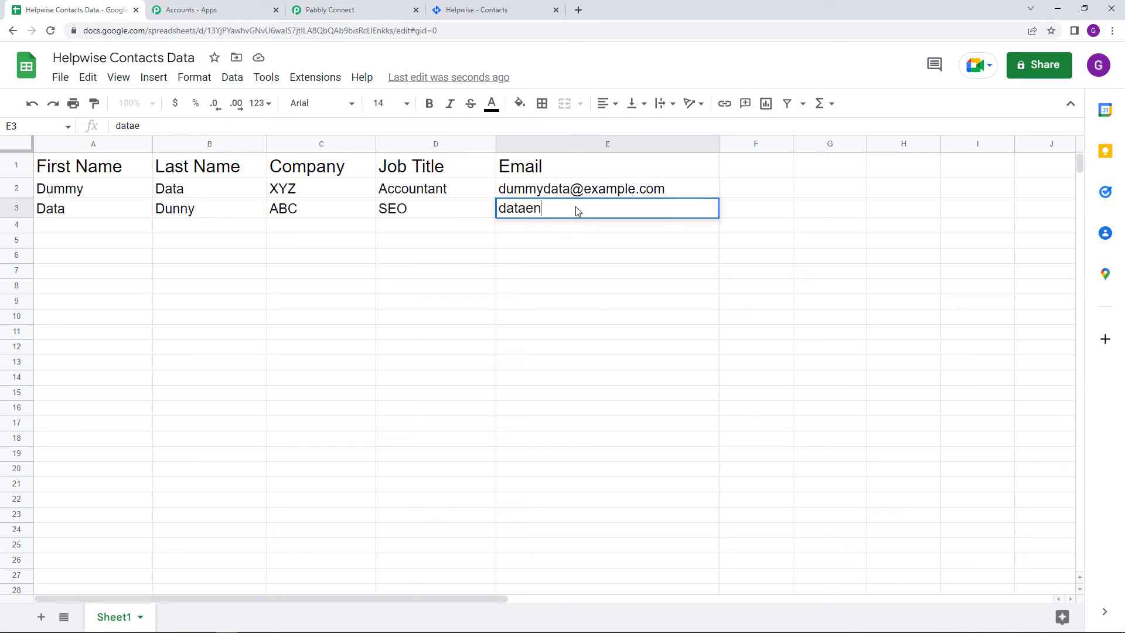
pyautogui.press('BackSpace')
pyautogui.write('mail@')
pyautogui.write('du')
pyautogui.write('mmy.co')
pyautogui.write('m')
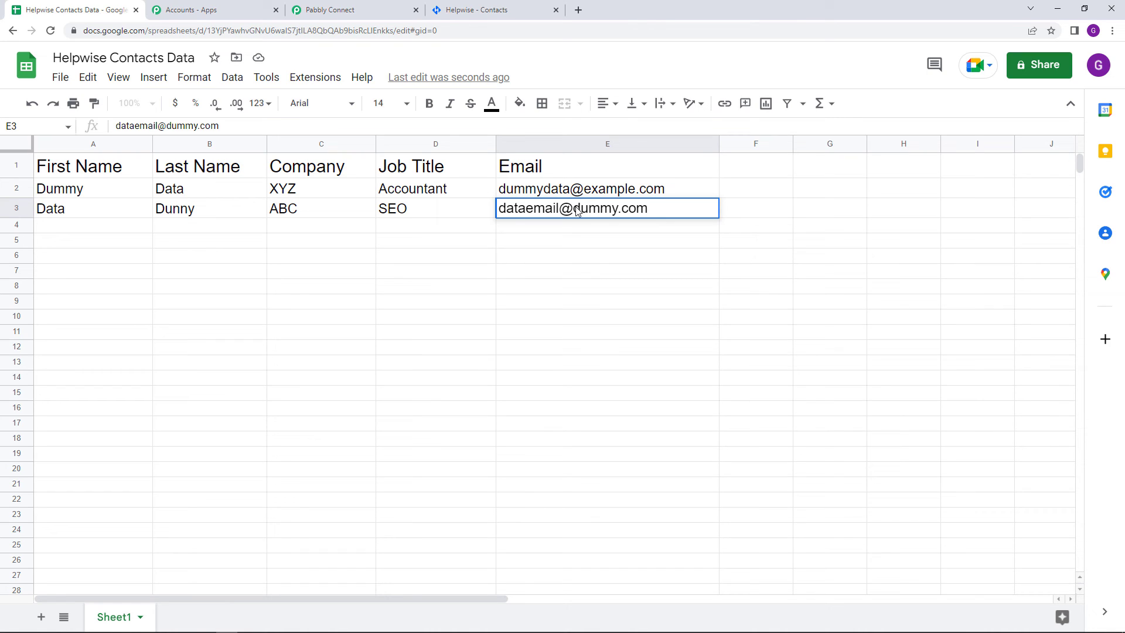
pyautogui.press('Return')
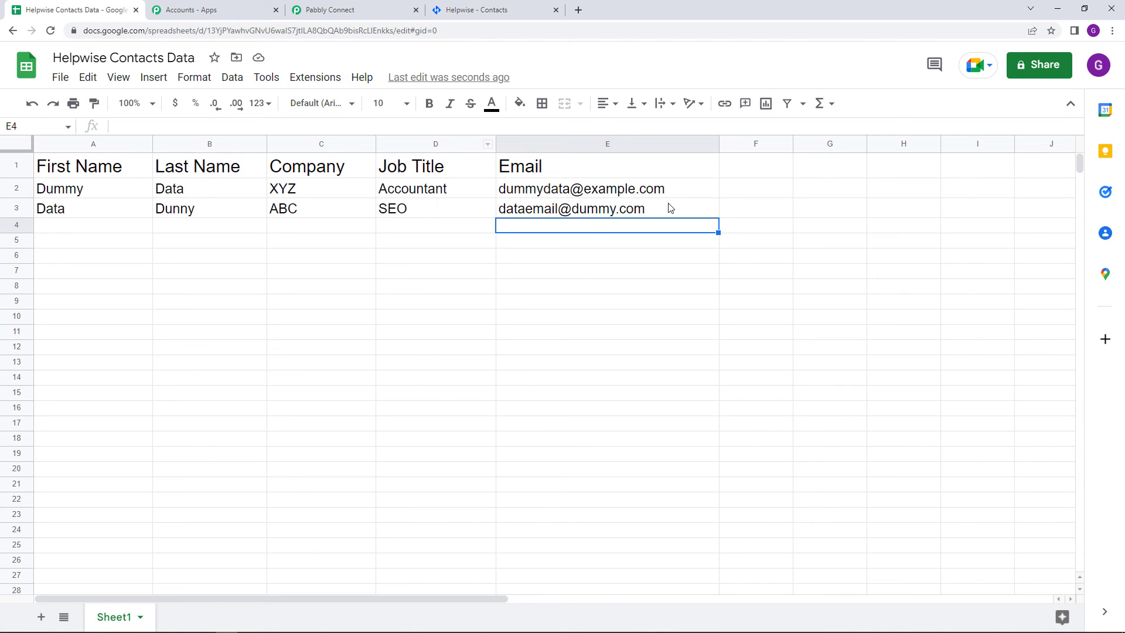
# Reload Helpwise contacts and open the new Data Dunny contact to confirm job title SEO and its email.
pyautogui.click(501, 5)
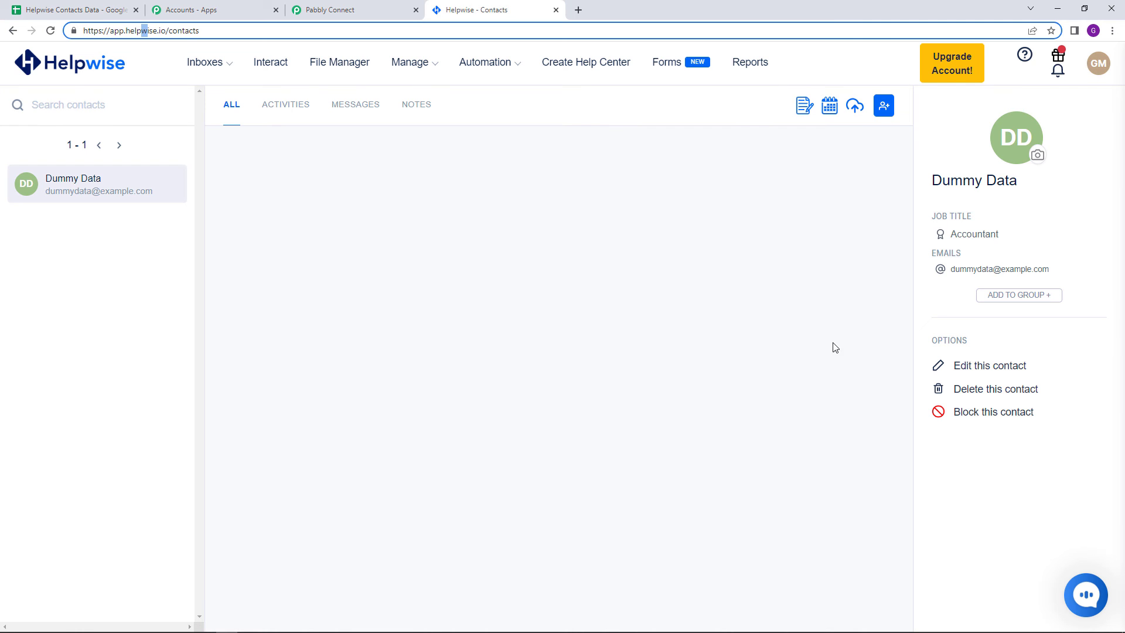
pyautogui.click(57, 31)
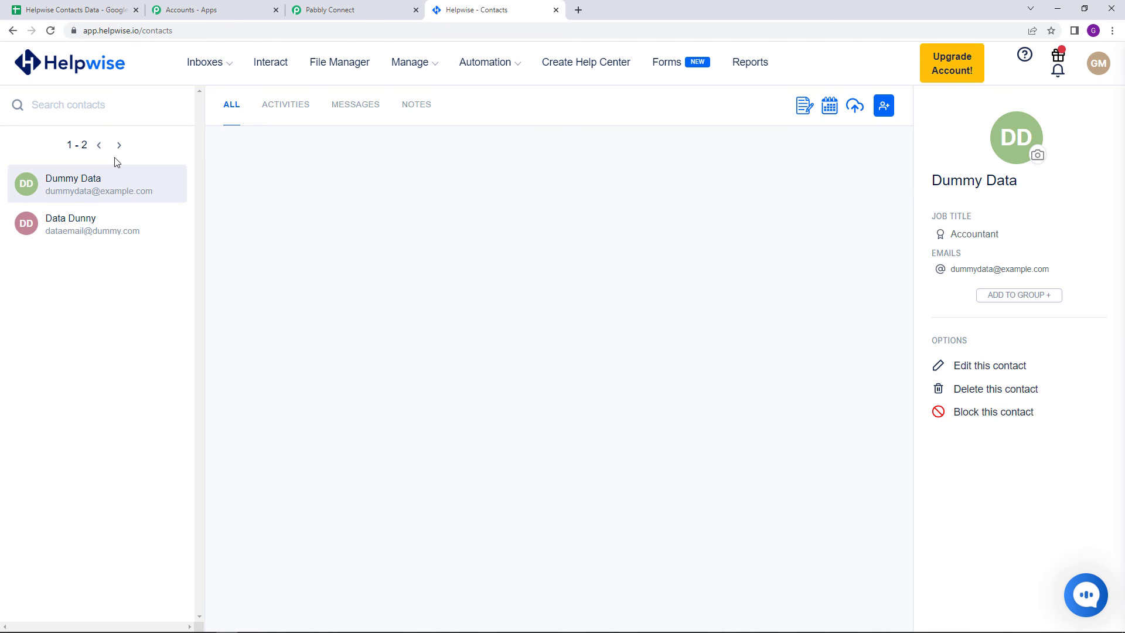
pyautogui.click(123, 234)
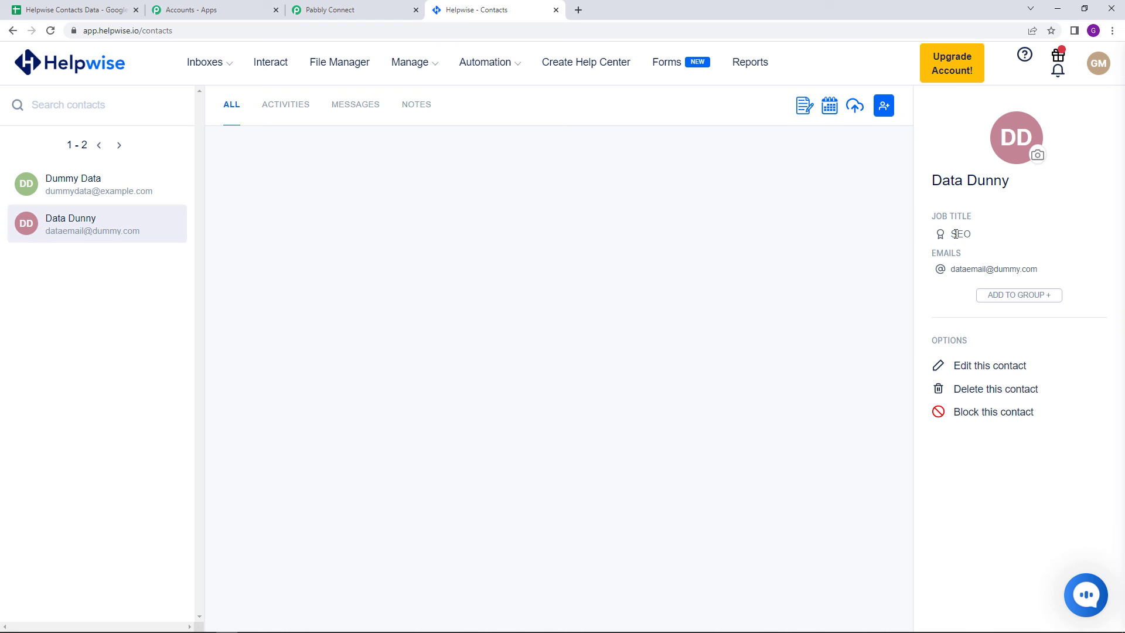
pyautogui.moveTo(951, 234); pyautogui.dragTo(979, 282)
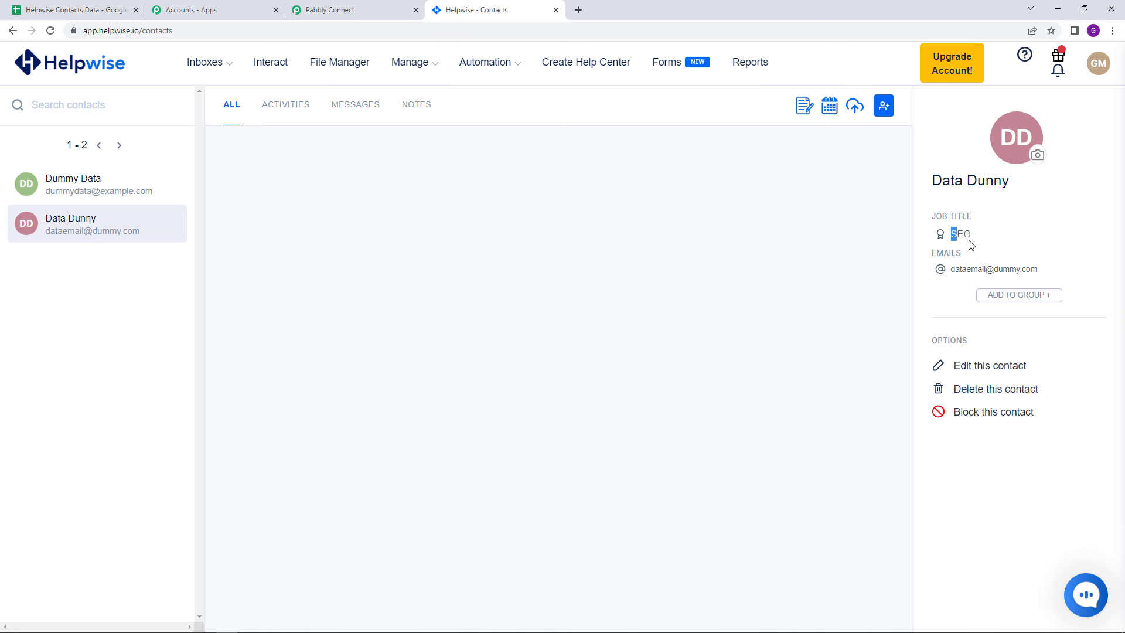
pyautogui.click(955, 270)
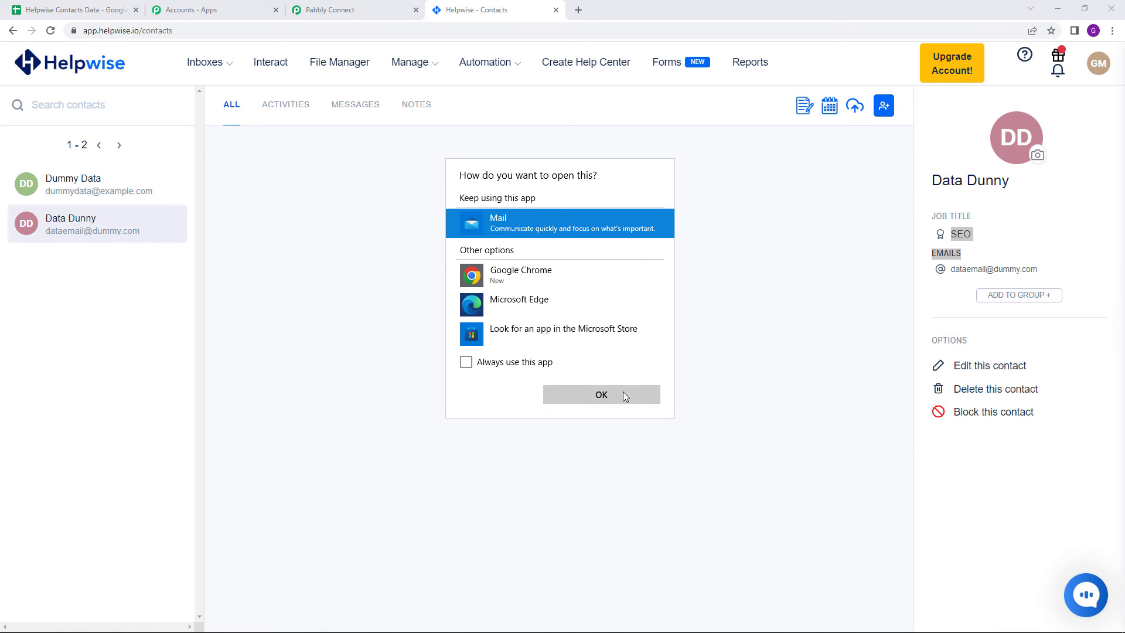
pyautogui.click(606, 390)
pyautogui.click(711, 260)
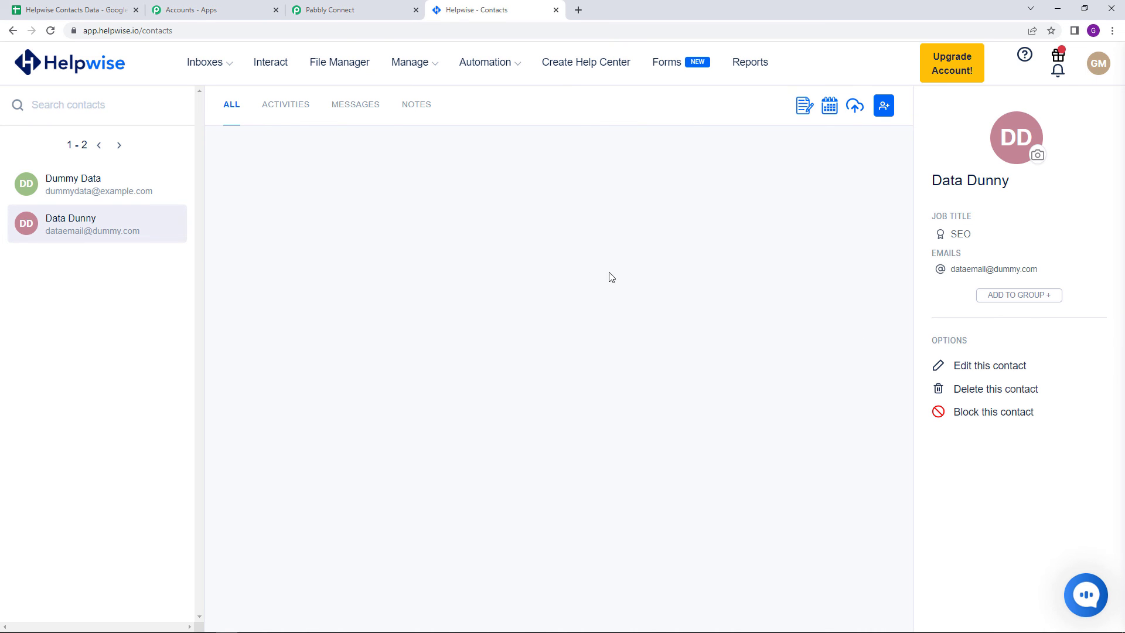
# Choose Share from the three-dot menu of the Google Sheets To Helpwise Automation workflow to get its Share Workflow Link.
pyautogui.click(310, 7)
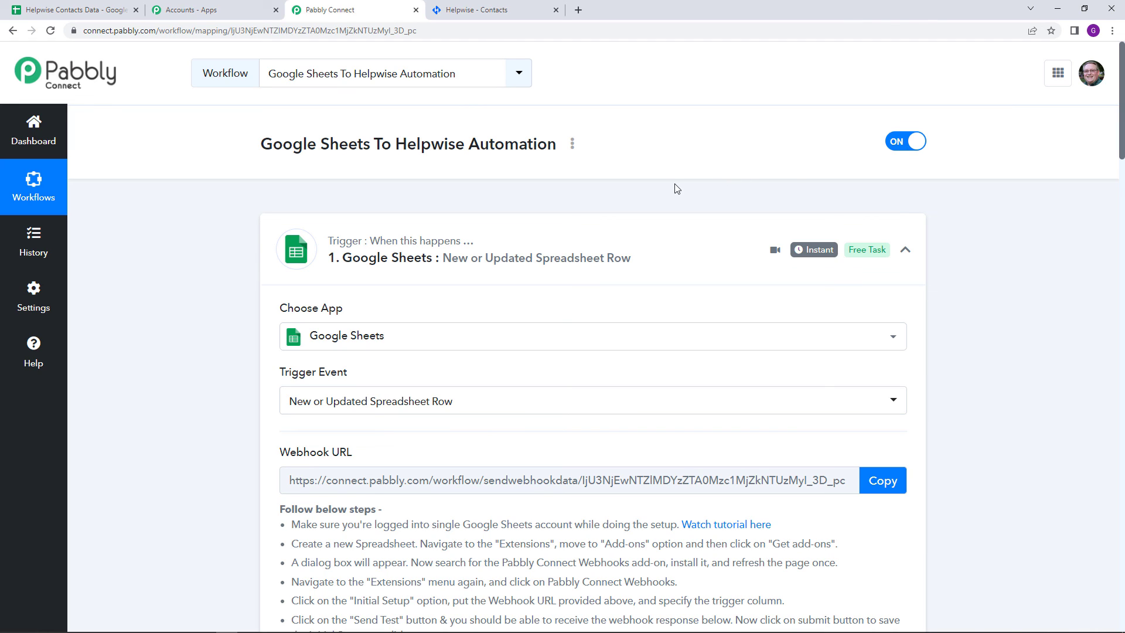
pyautogui.click(573, 145)
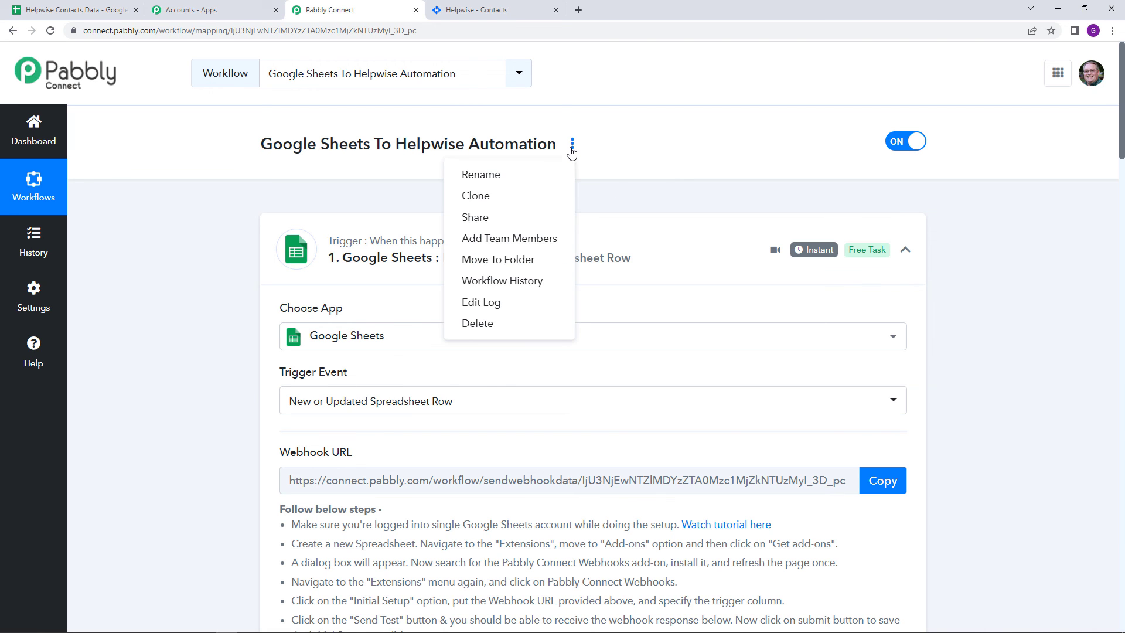
pyautogui.click(549, 219)
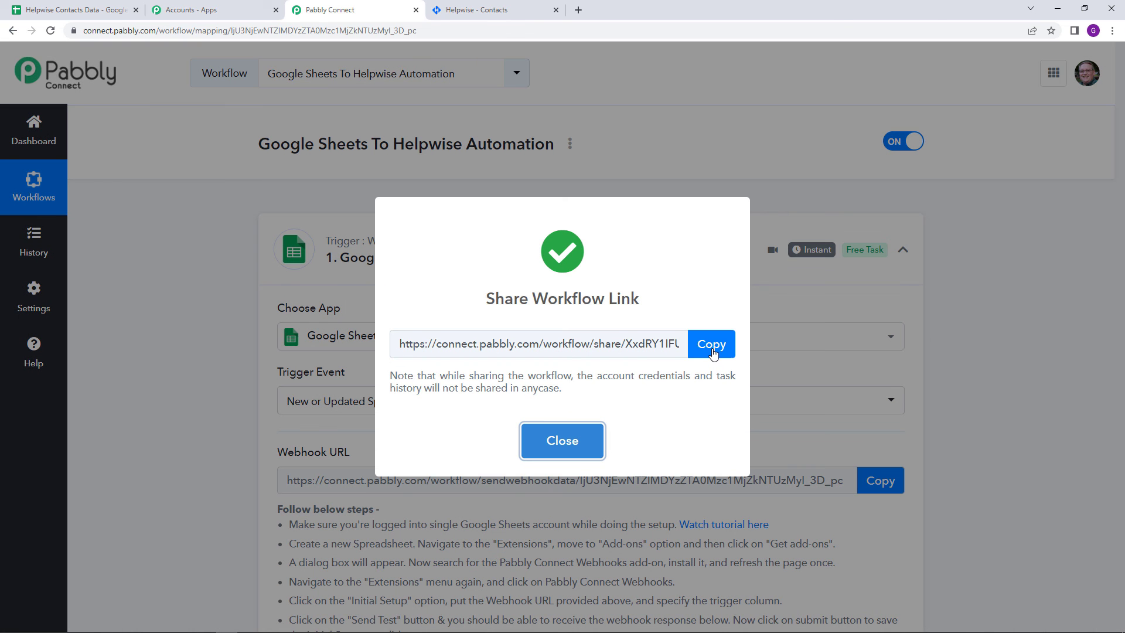